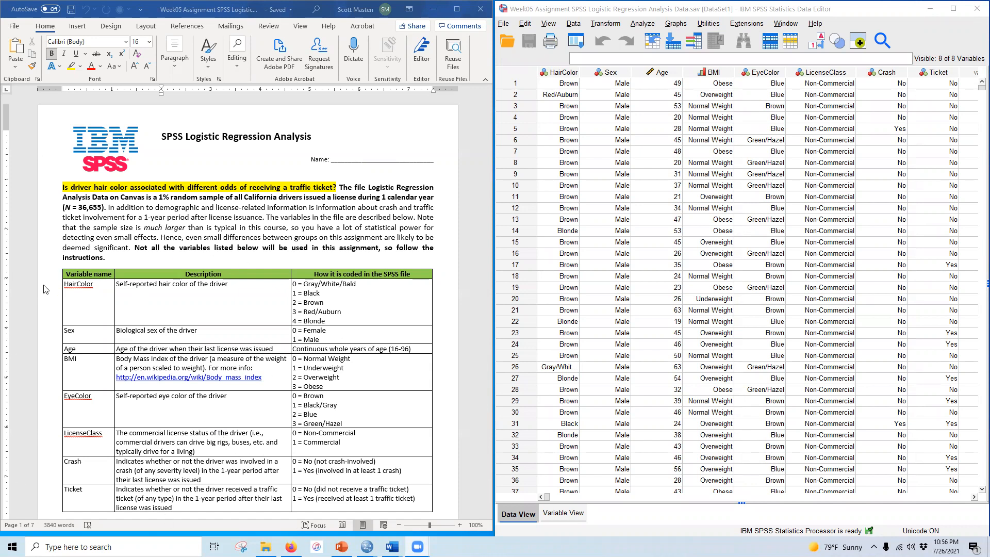
Step: Read through the assignment's variable table and cross-tabulation instructions in the document
click(978, 93)
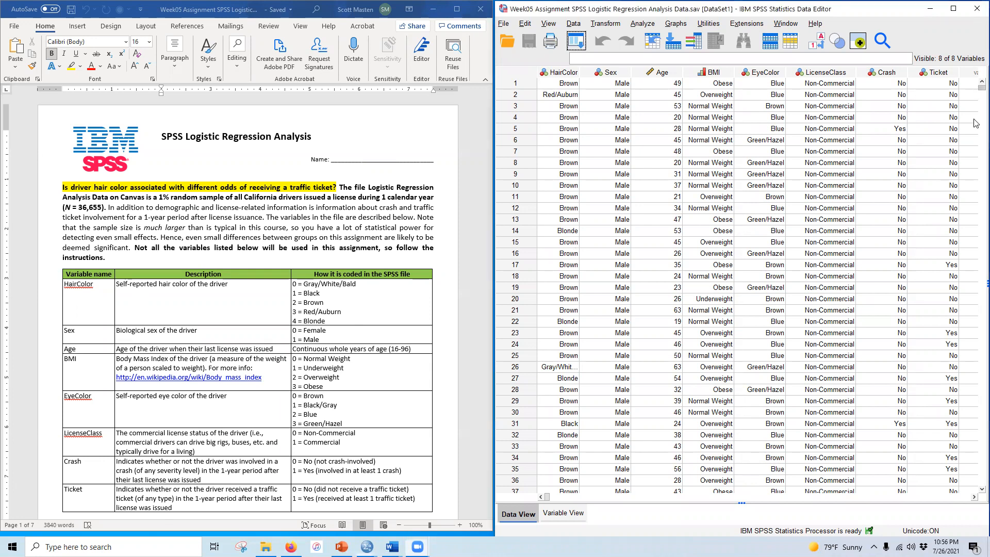
drag(974, 206, 979, 78)
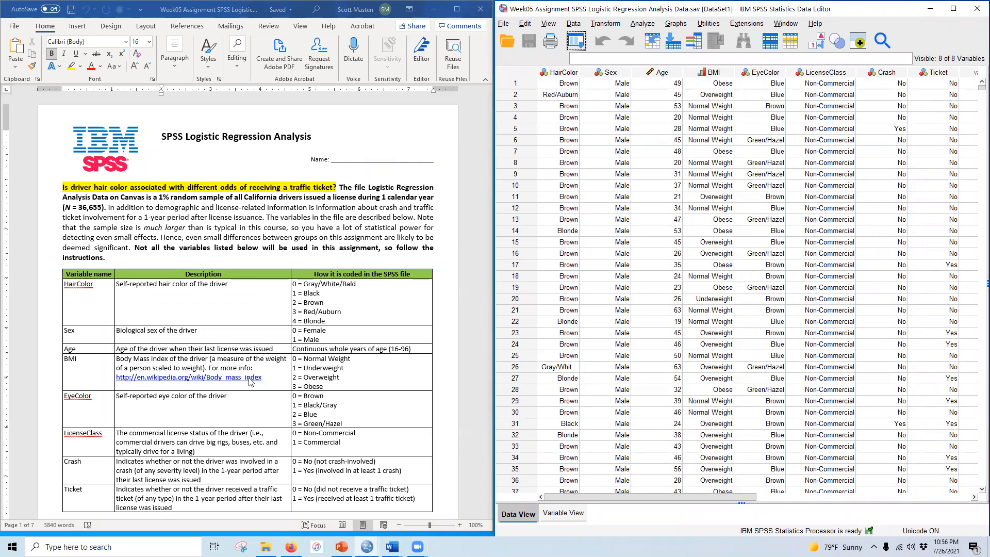
scroll(253, 367, down, 6)
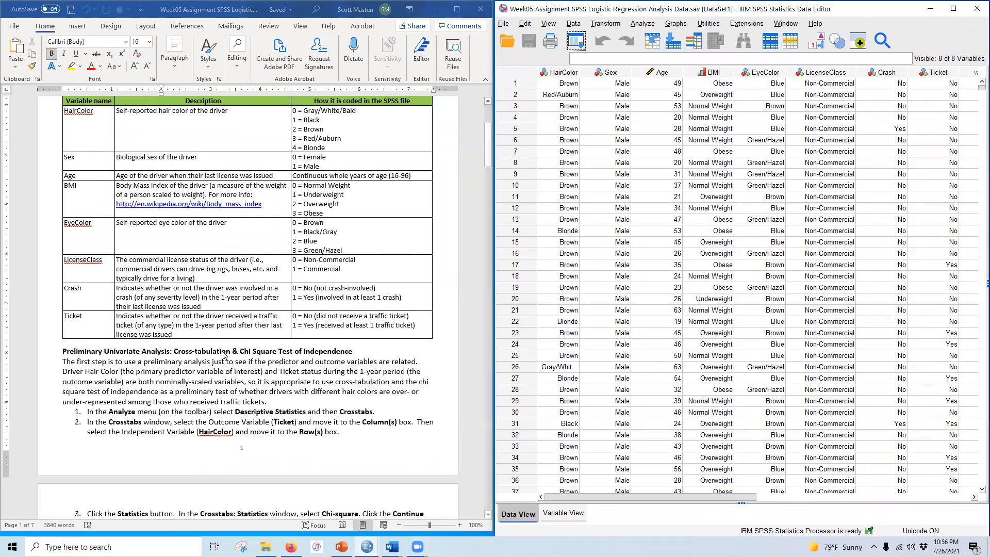
scroll(253, 345, up, 6)
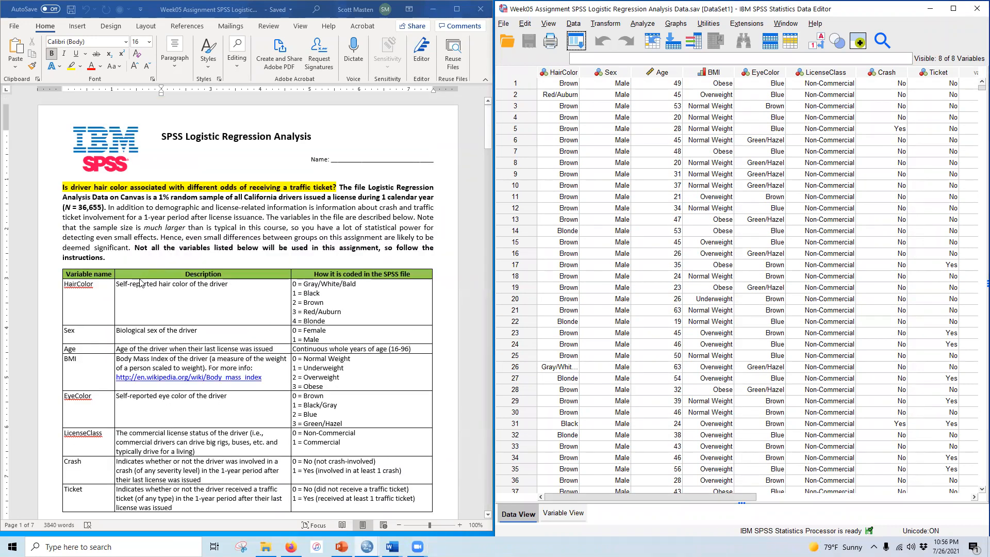
scroll(211, 306, down, 10)
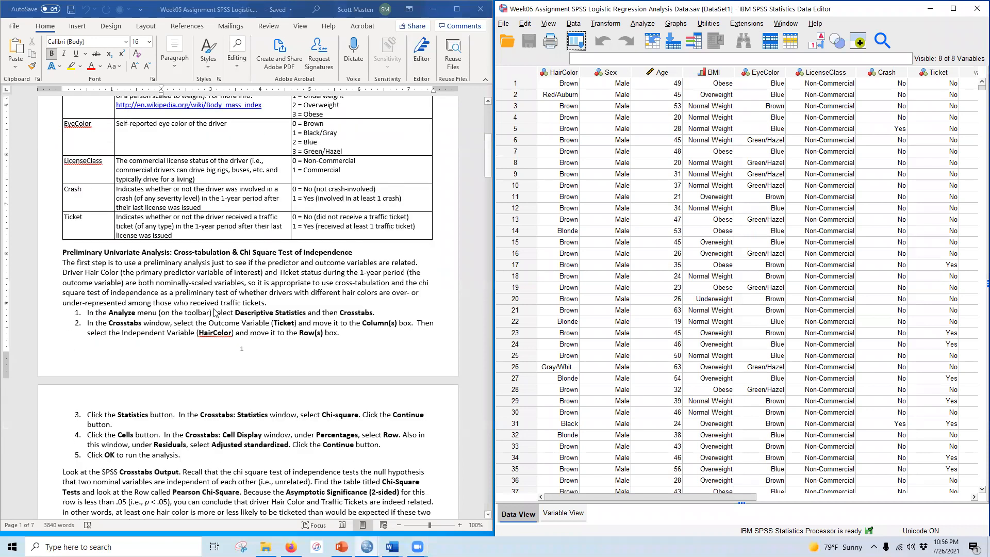
scroll(215, 313, down, 3)
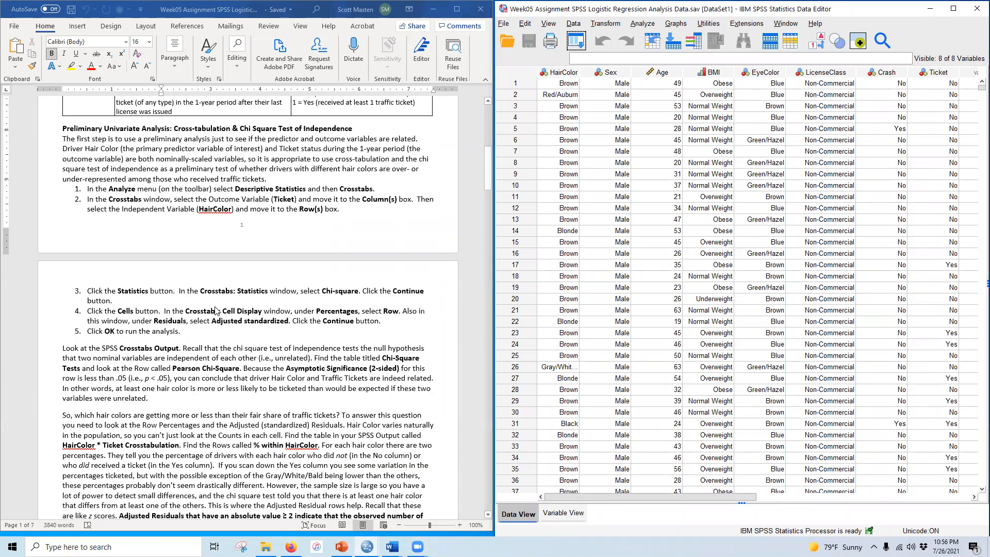
scroll(215, 313, down, 1)
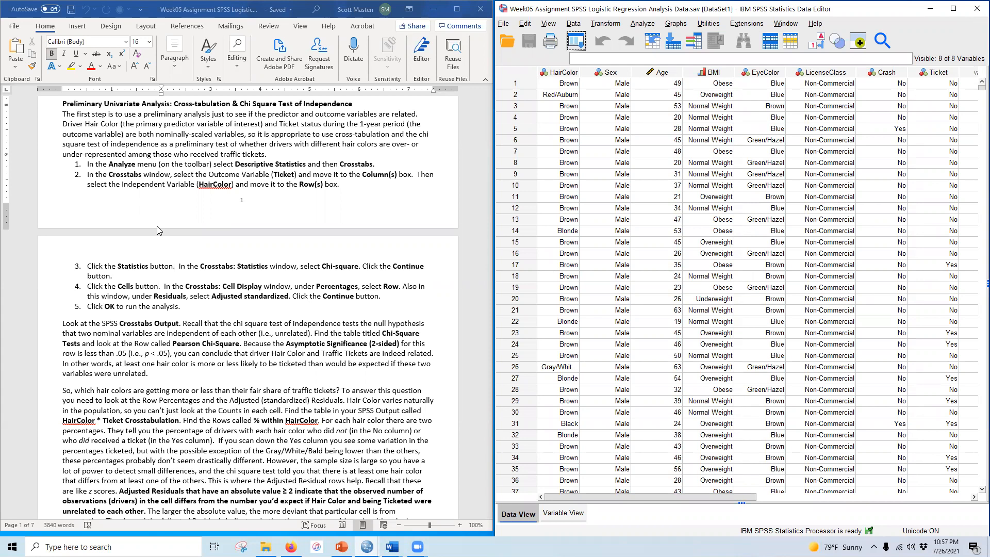
Step: Open Crosstabs and place Ticket as the column variable and HairColor as the row variable
click(641, 24)
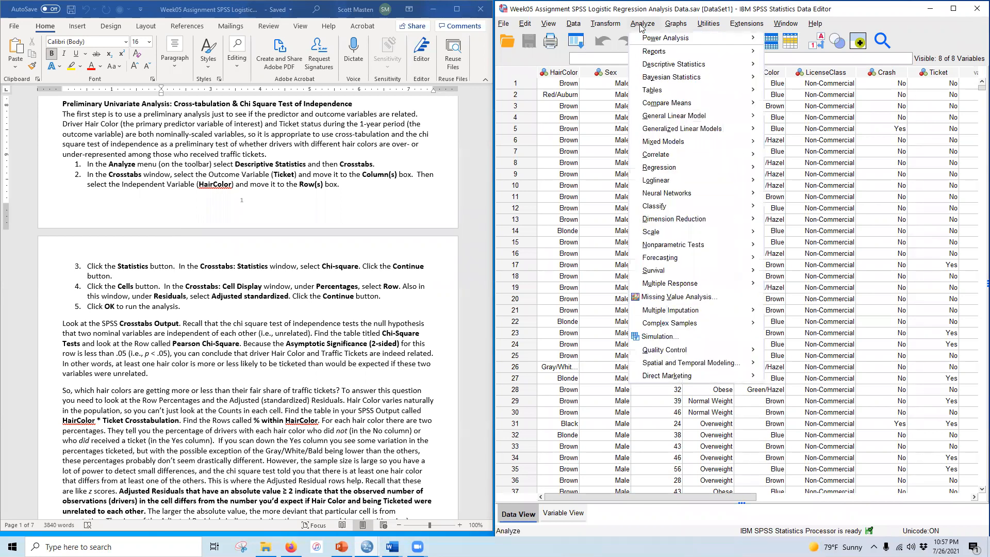
mouse_move(758, 76)
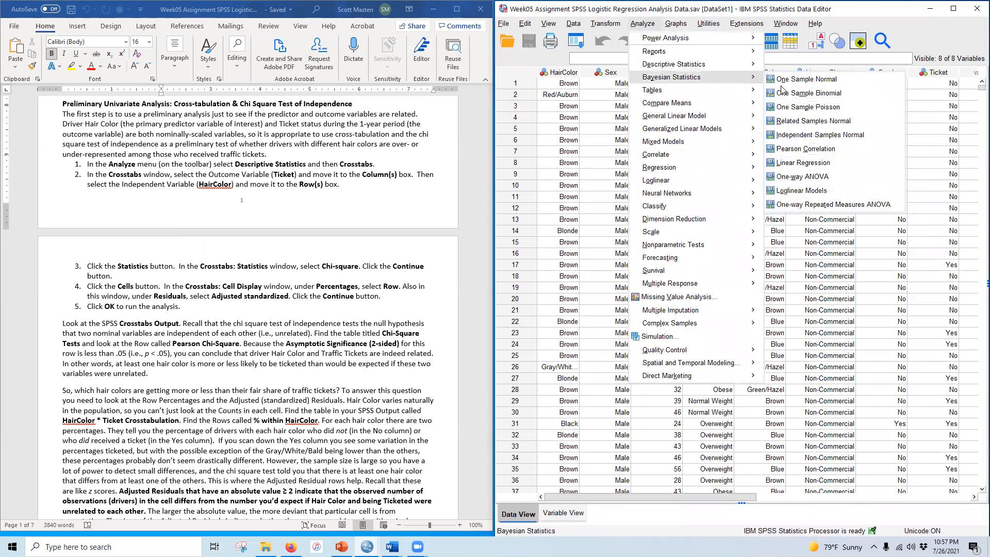
mouse_move(733, 63)
click(786, 110)
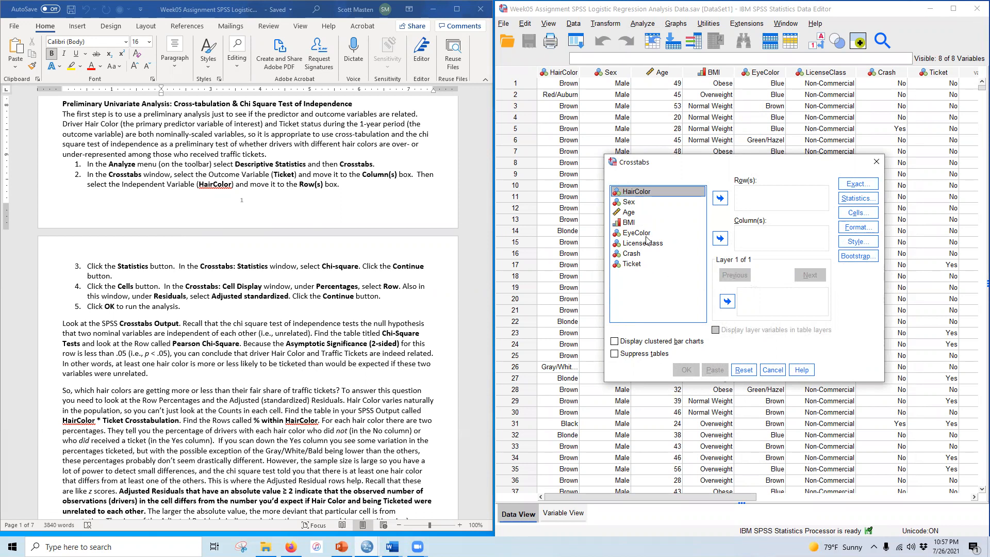
click(632, 264)
click(720, 238)
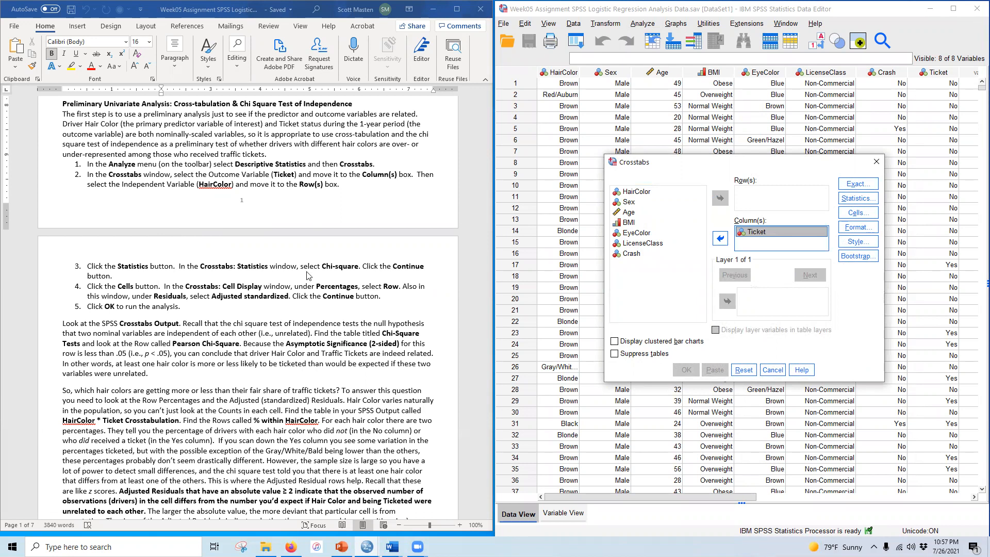
click(638, 192)
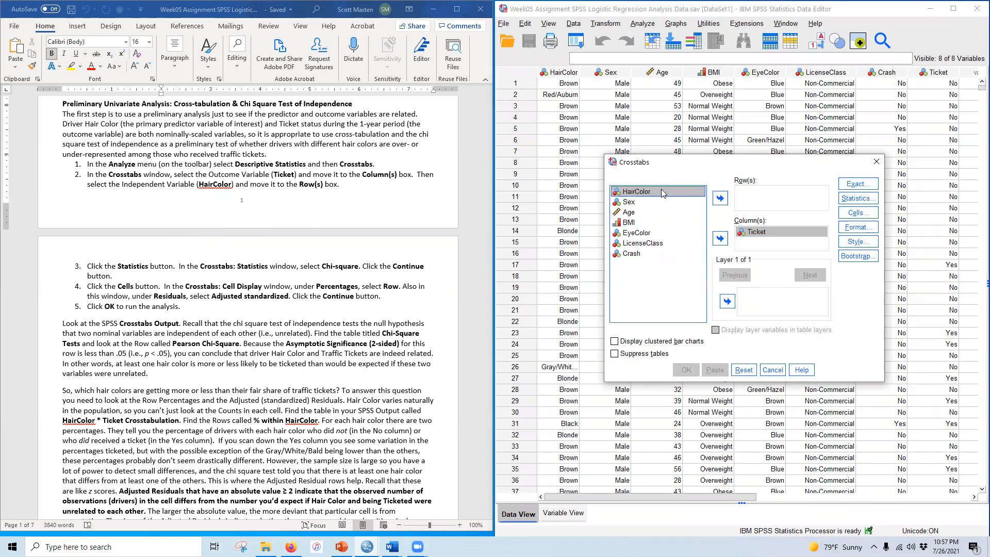
click(720, 200)
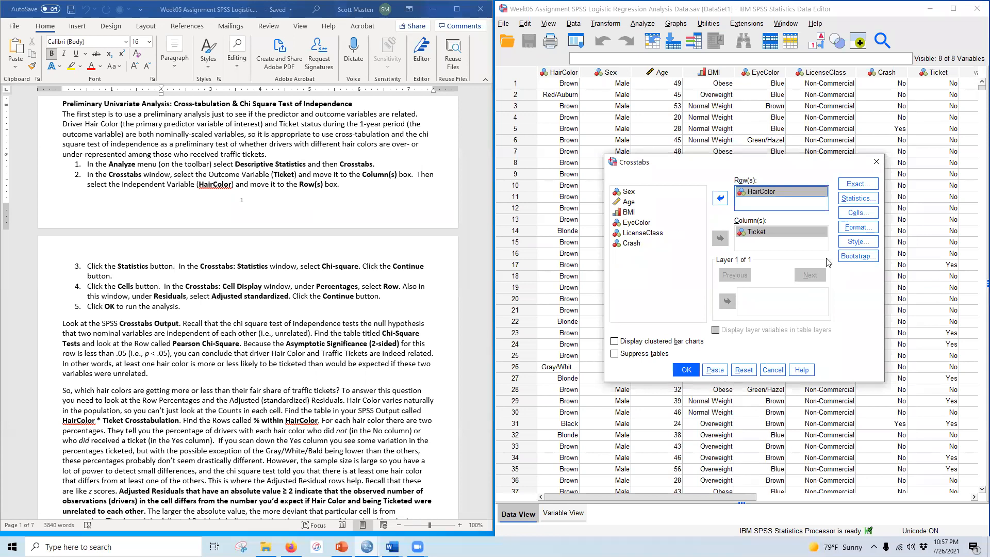
Step: Request the Chi-square statistic for the crosstabulation
click(864, 204)
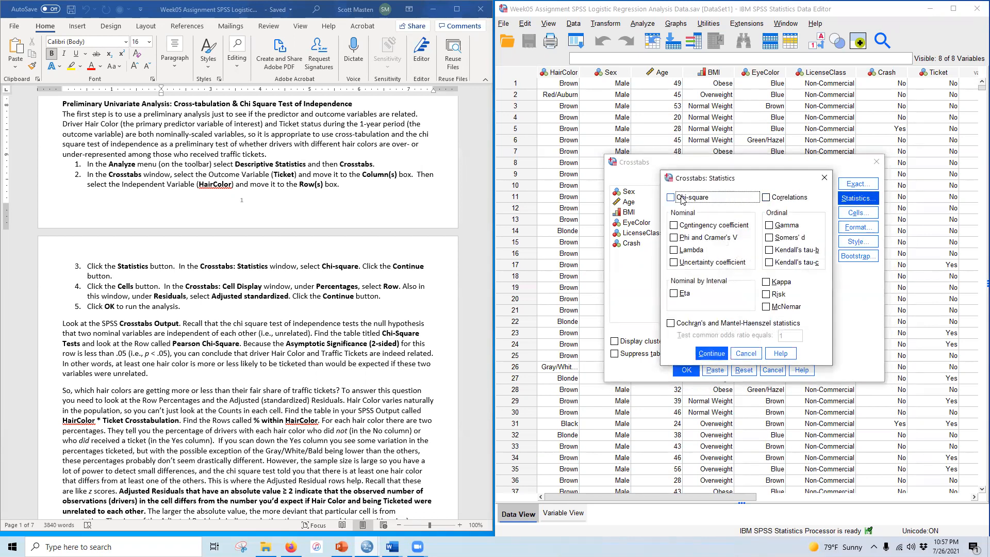
click(681, 199)
click(712, 353)
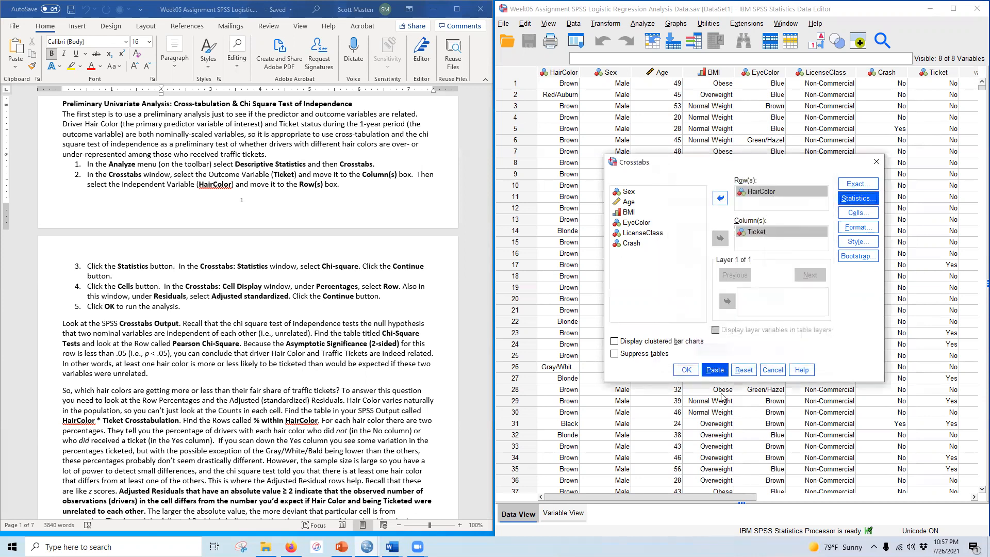
Step: Show Row percentages and Adjusted standardized residuals in the cells, then run the crosstabulation
click(869, 215)
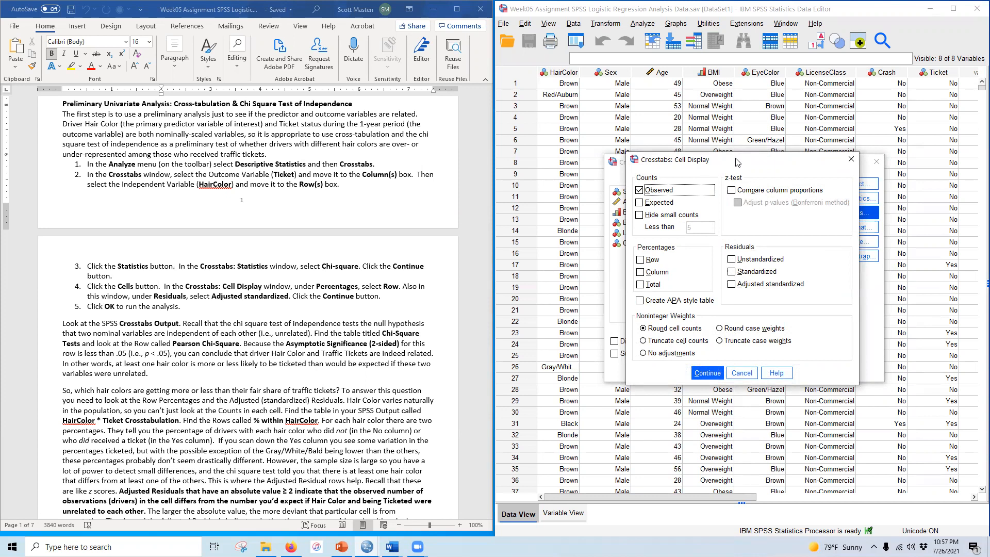
drag(737, 162, 734, 275)
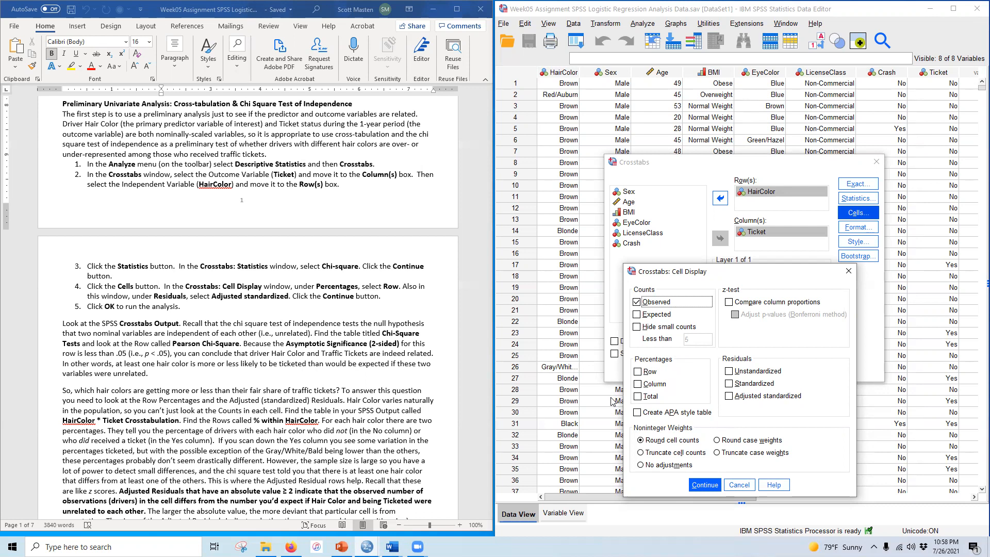
click(646, 371)
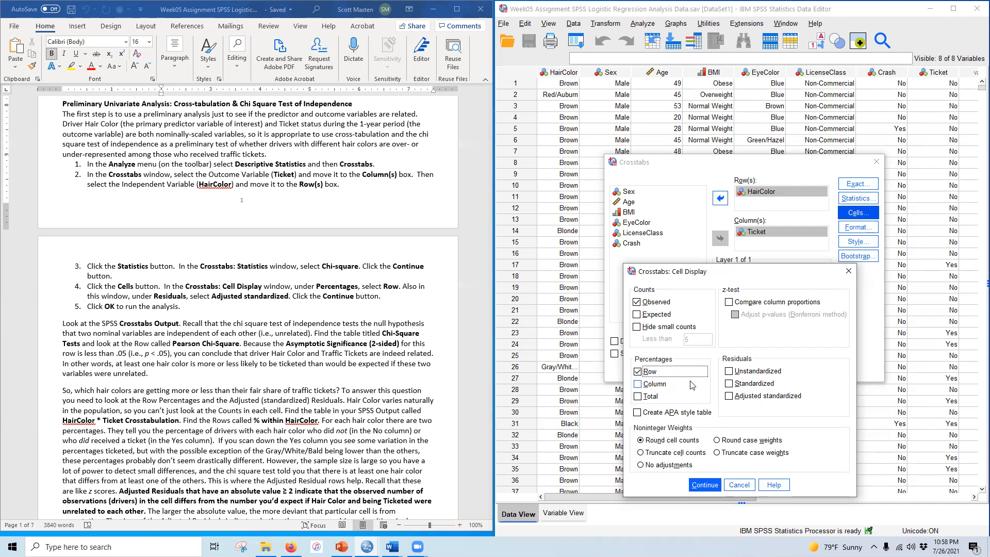
click(751, 398)
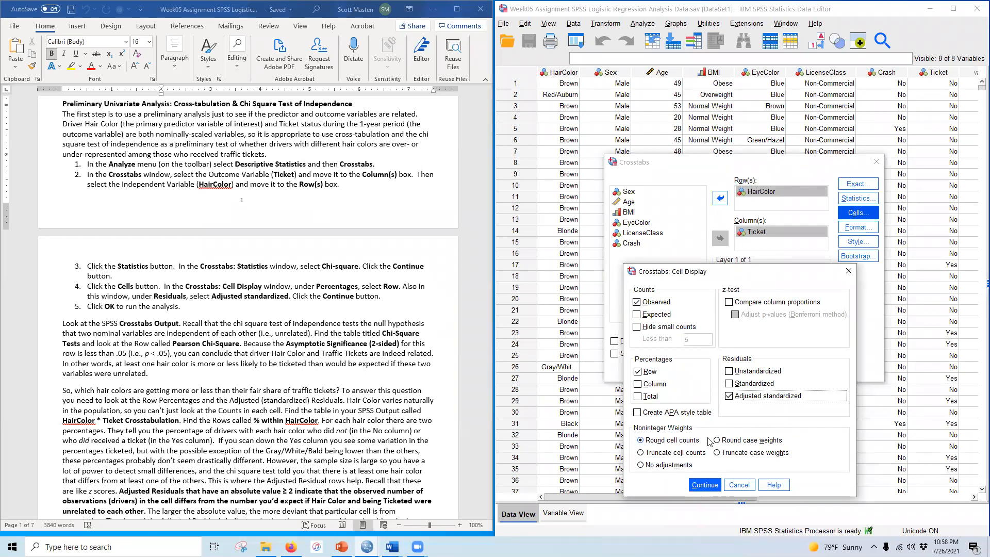
click(695, 484)
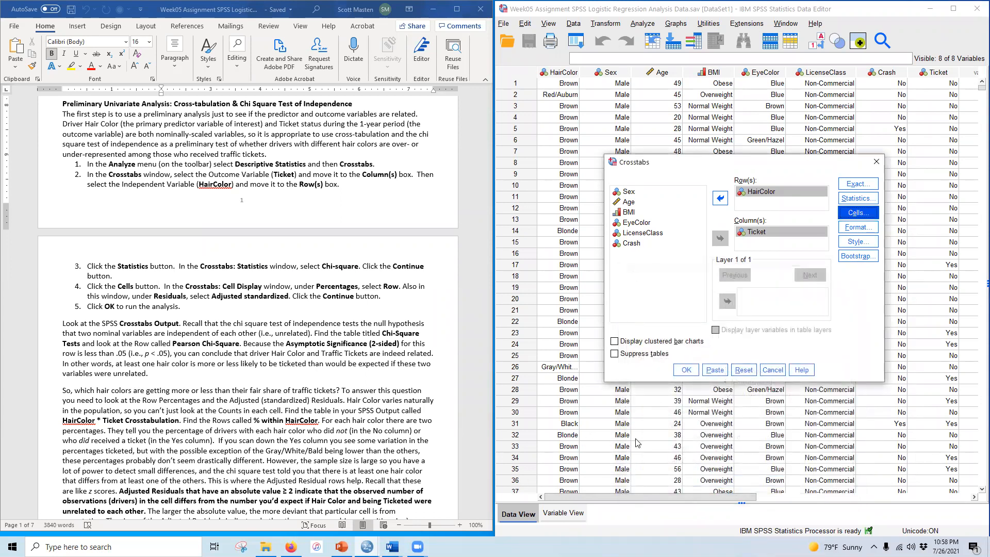
click(685, 369)
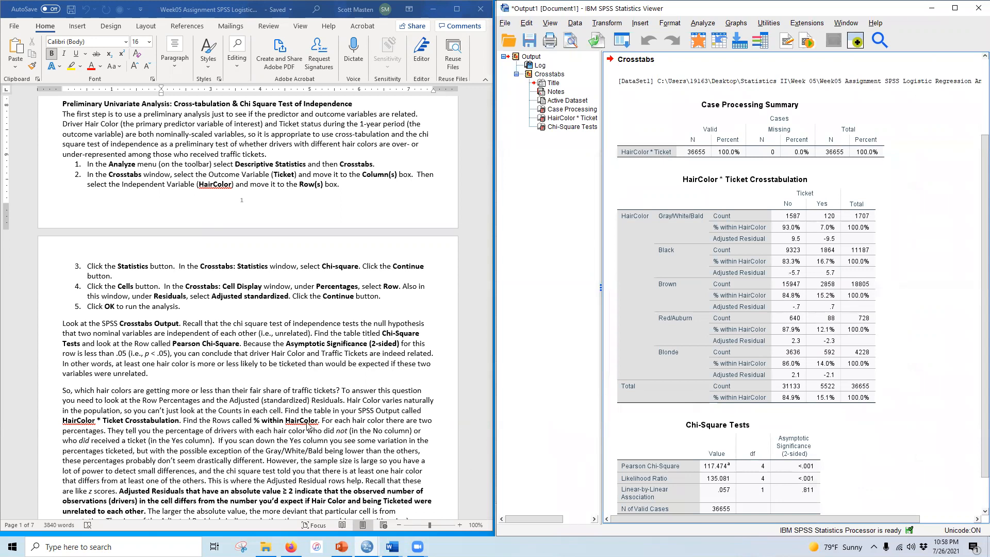
Step: Enter 7.0 and 16.7 as the % Yes values for Gray/White/Bald and Black in the assignment table
scroll(240, 425, down, 3)
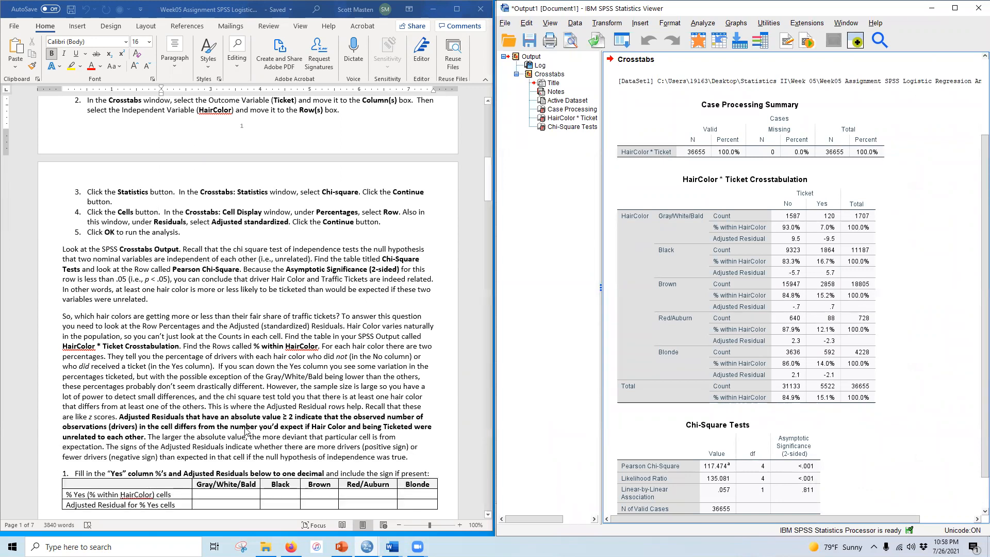
scroll(246, 431, down, 6)
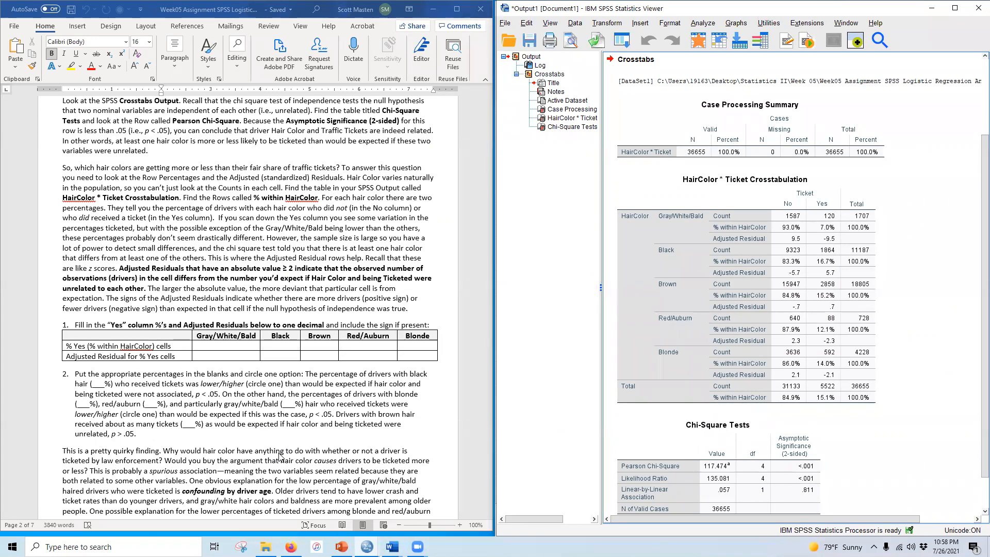
scroll(268, 407, down, 3)
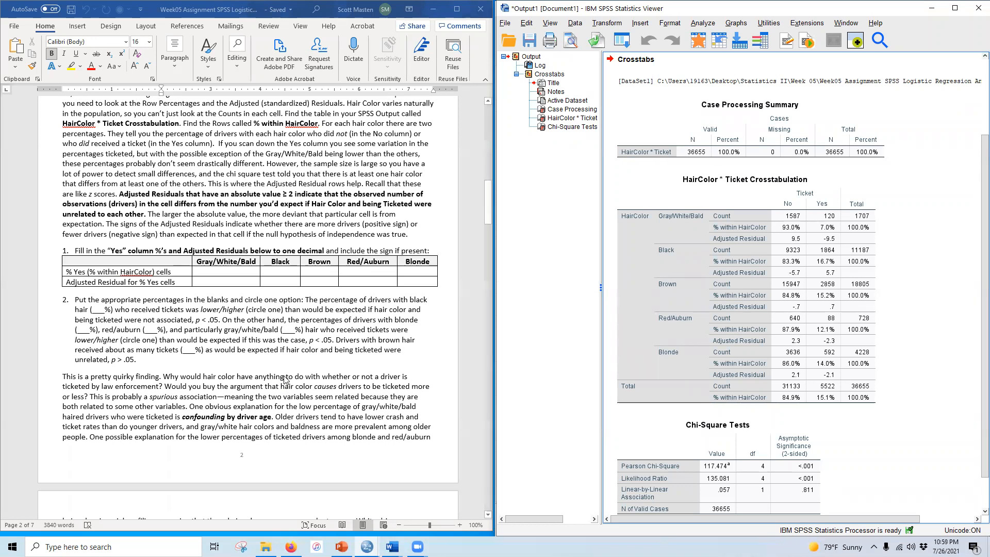
scroll(252, 236, down, 1)
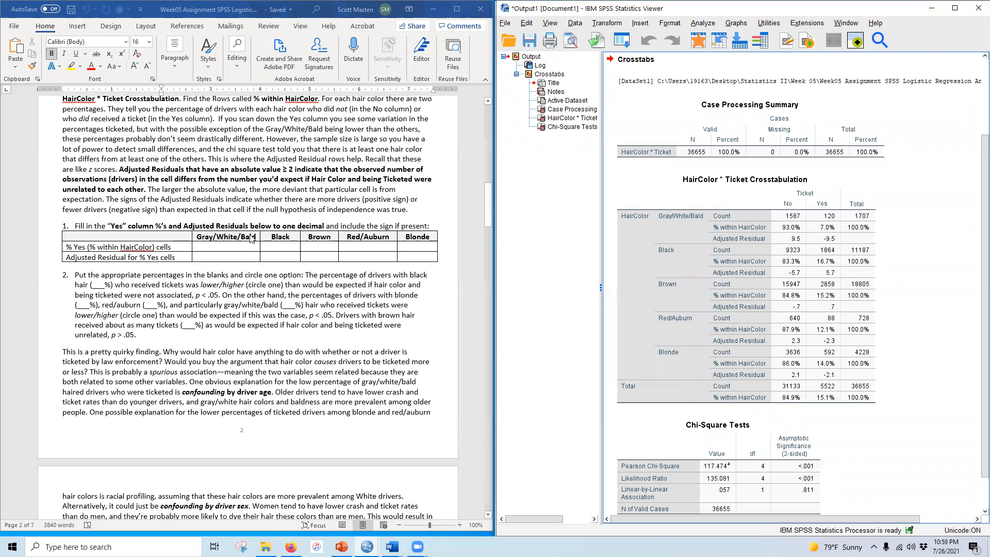
scroll(254, 236, down, 3)
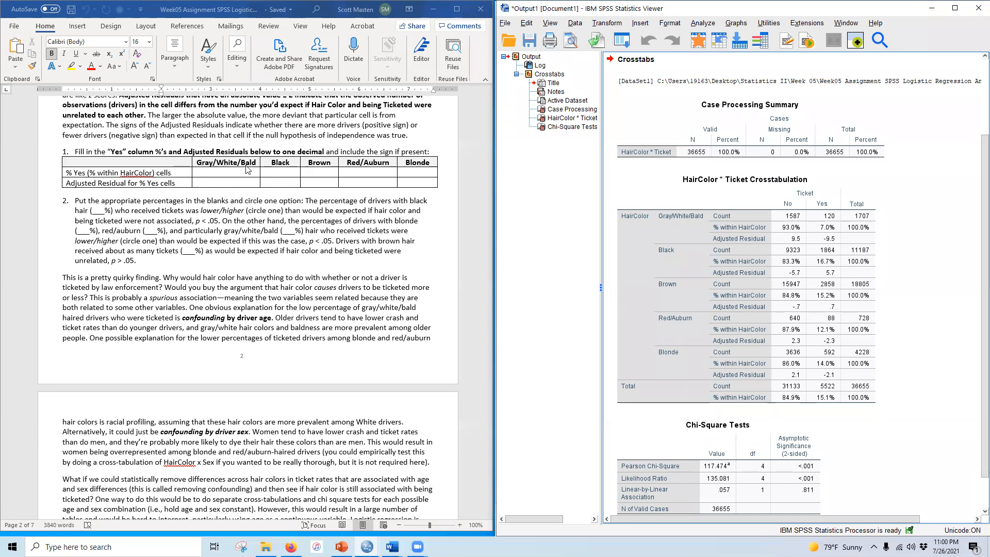
click(228, 172)
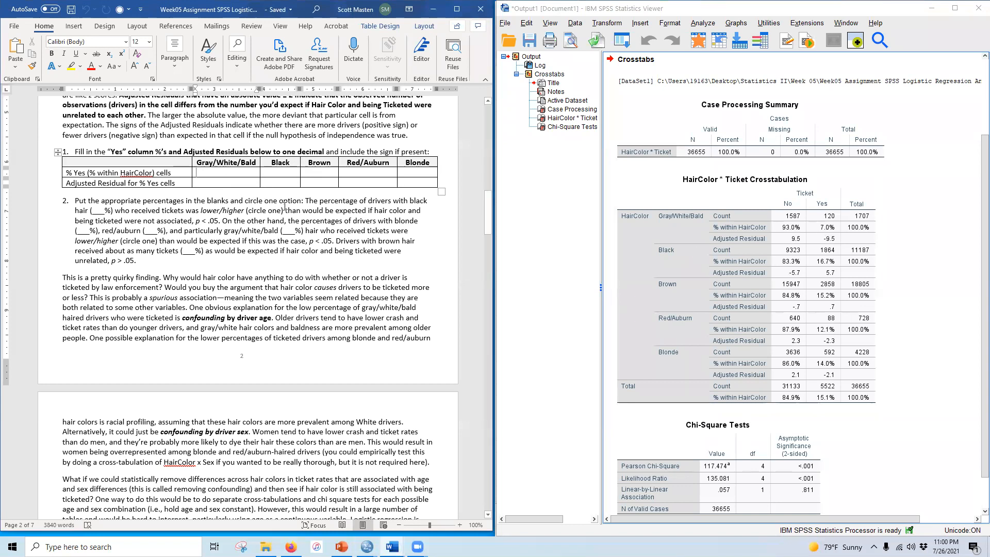
text(7.0)
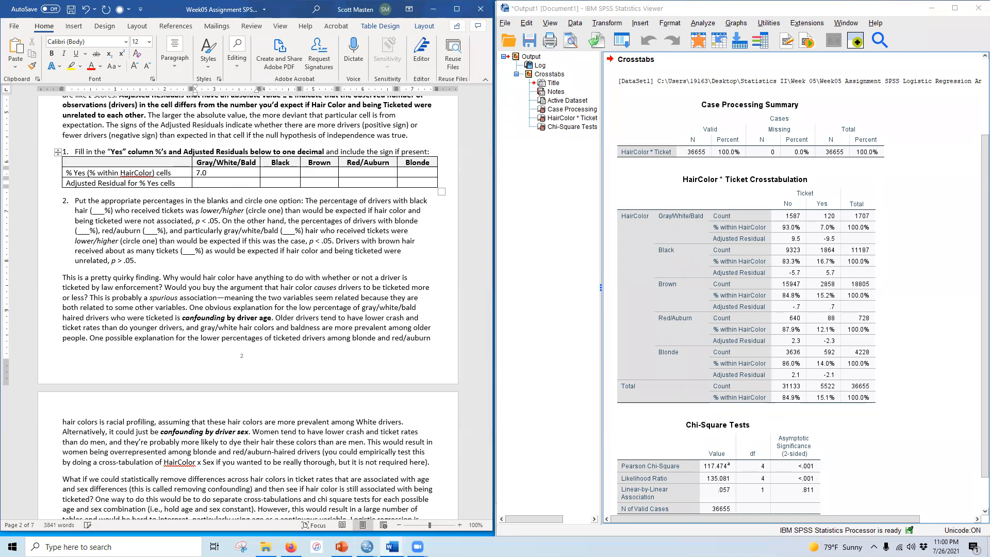
click(829, 270)
click(266, 173)
text(16.7)
Step: Enter 15.2, 12.1 and 14.0 as the % Yes values for Brown, Red/Auburn and Blonde
click(313, 172)
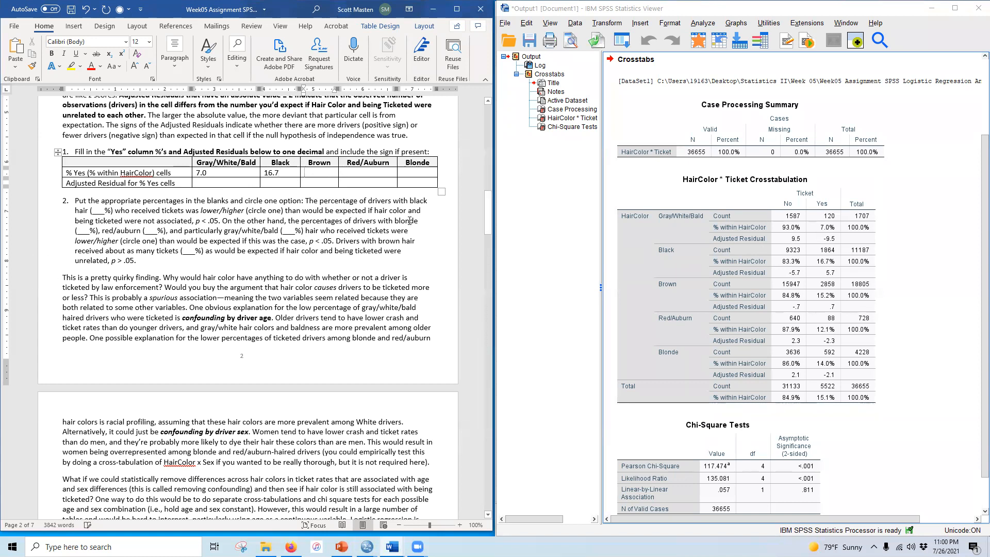
text(15.2)
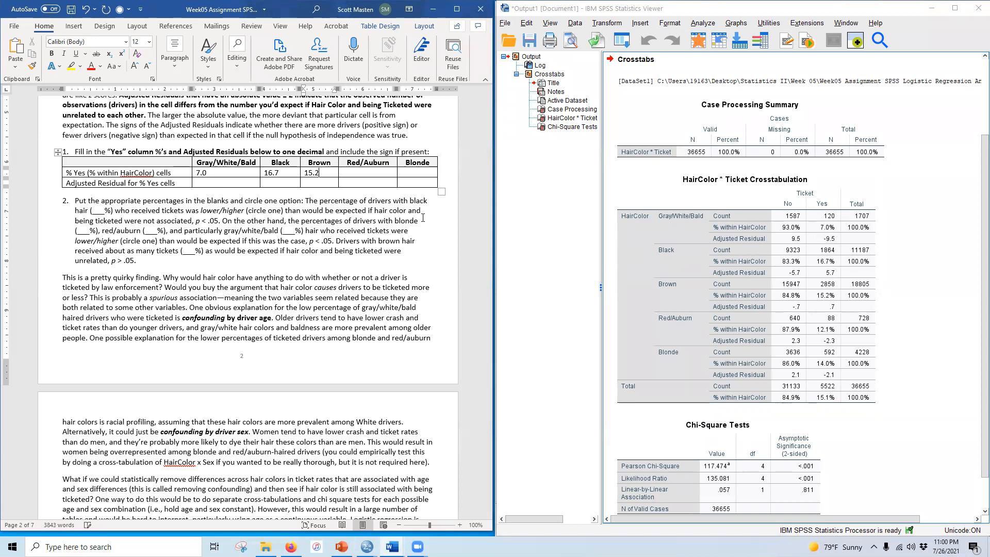
click(370, 175)
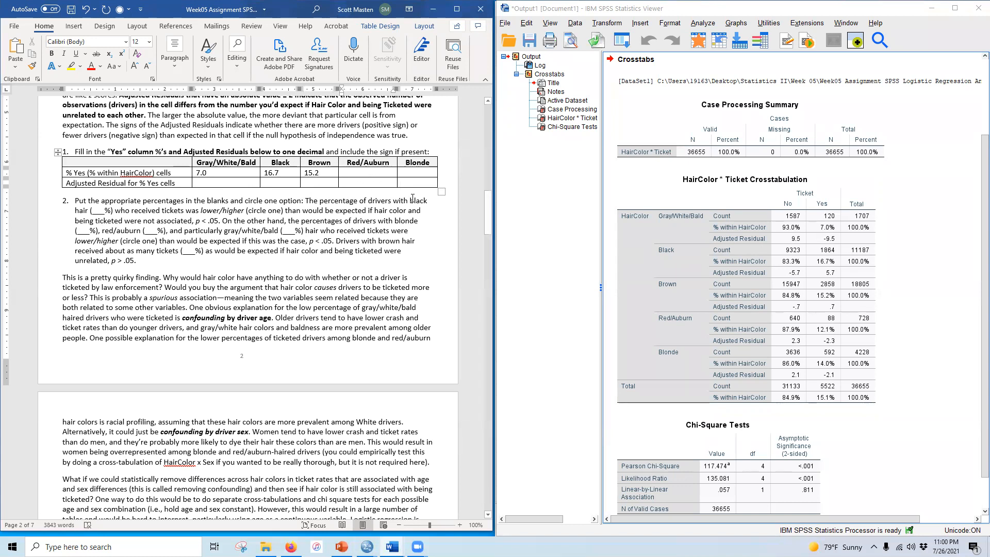
text(12.1)
click(426, 168)
text(14)
Step: Enter adjusted residuals -9.5, 5.7, 0.7 and -2.3 for Gray/White/Bald, Black, Brown and Red/Auburn
click(829, 248)
text(9.5)
click(288, 180)
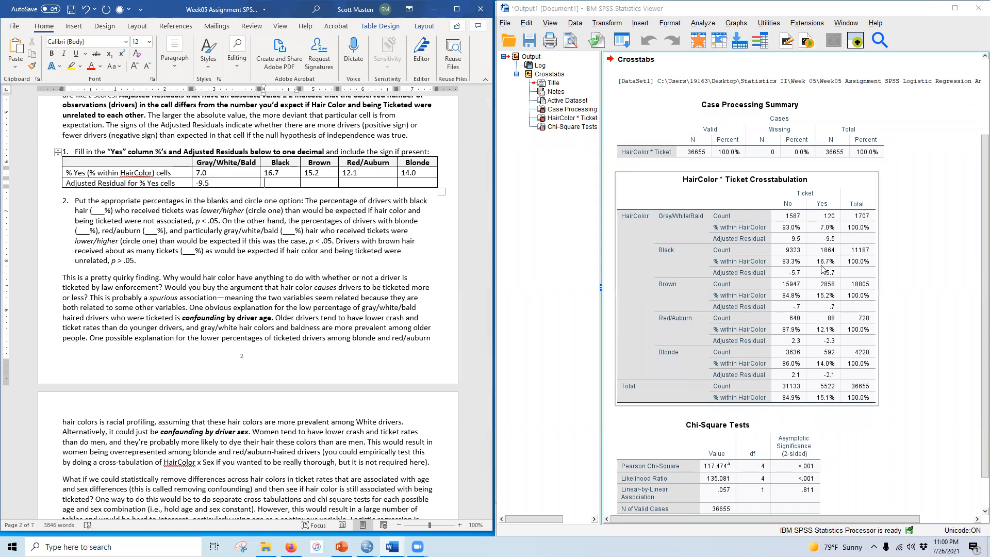
text(5.7)
click(321, 183)
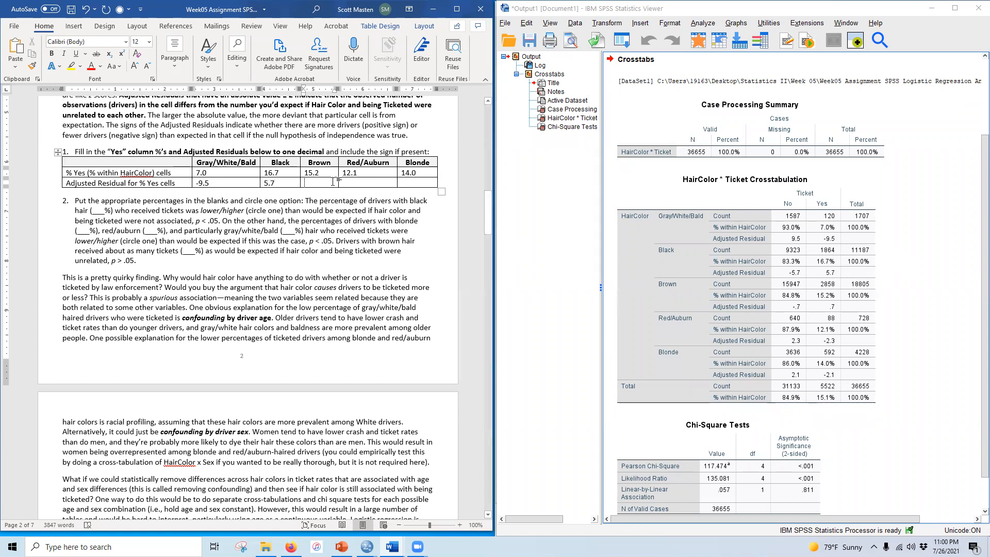
text(0.7)
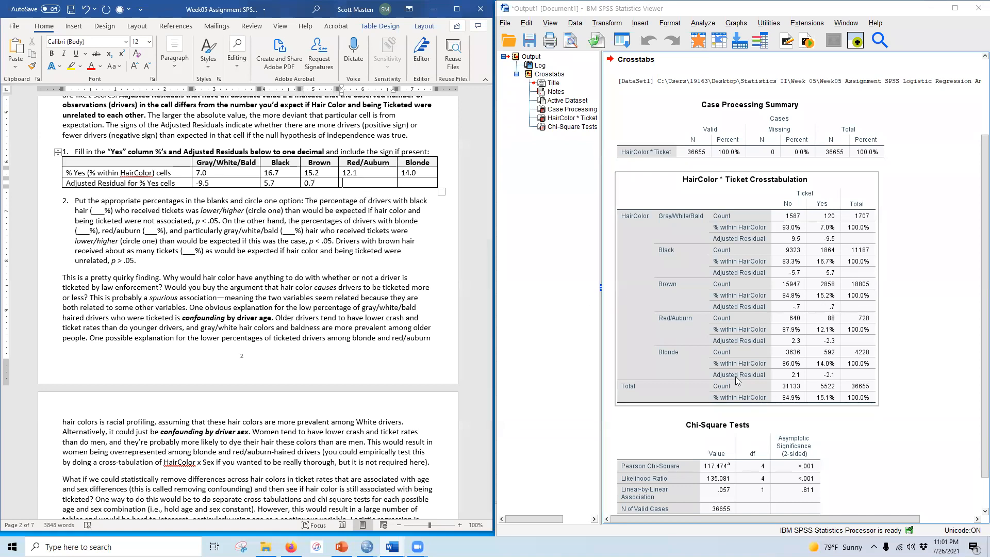
click(356, 187)
text(-2.3)
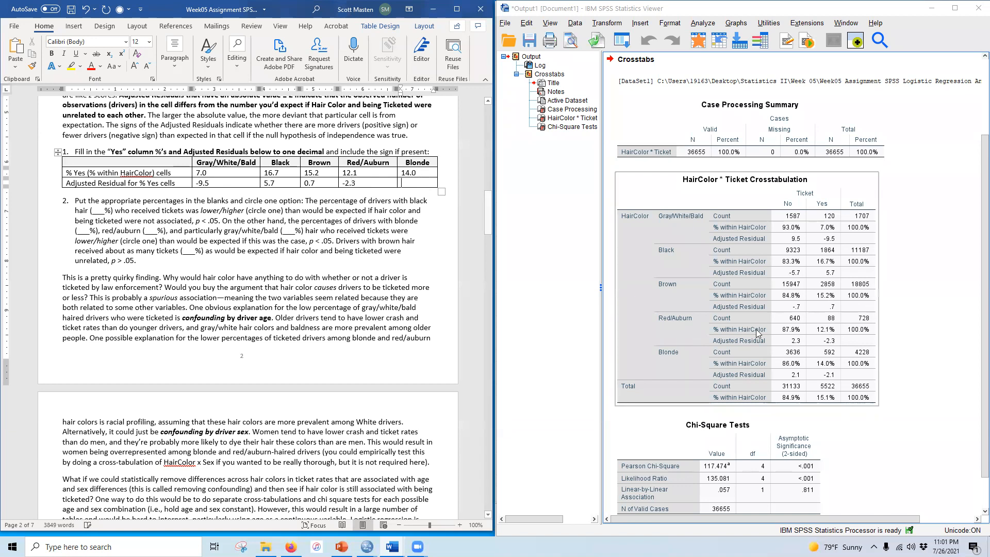
Step: Enter -2.1 as the adjusted residual for Blonde in the assignment table
key(Tab)
text(-2.)
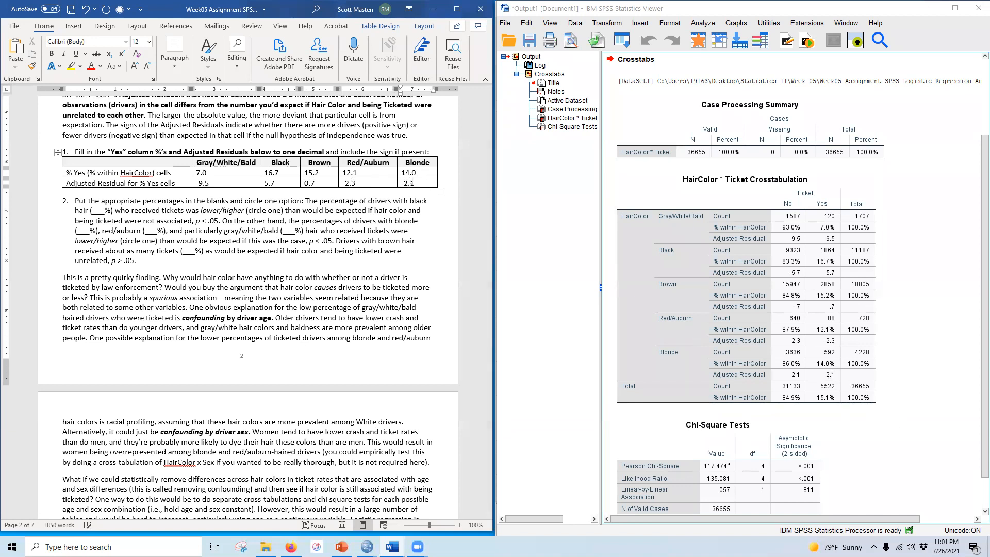
Step: Bold and highlight in yellow all the entered percentages and residuals in the table
drag(206, 172, 428, 185)
click(53, 54)
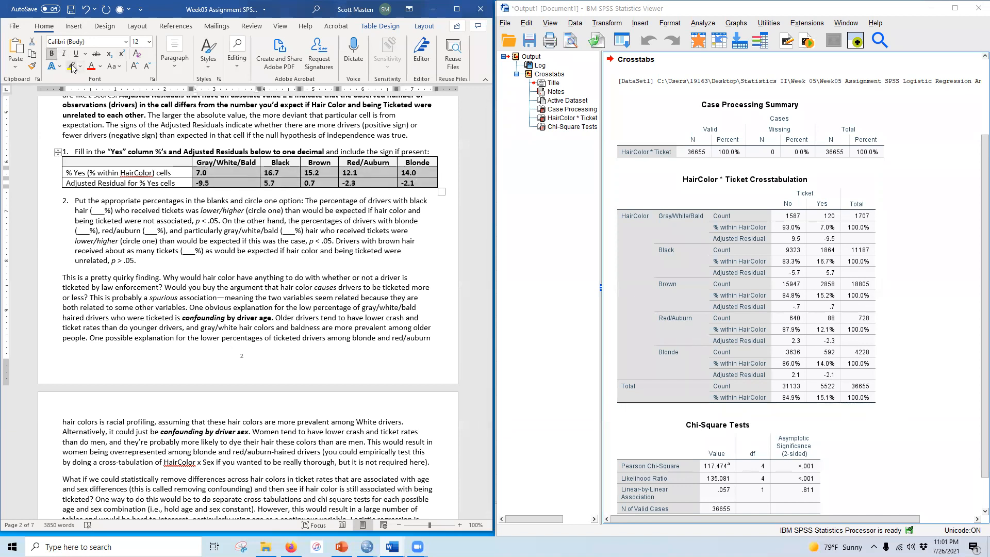
click(71, 66)
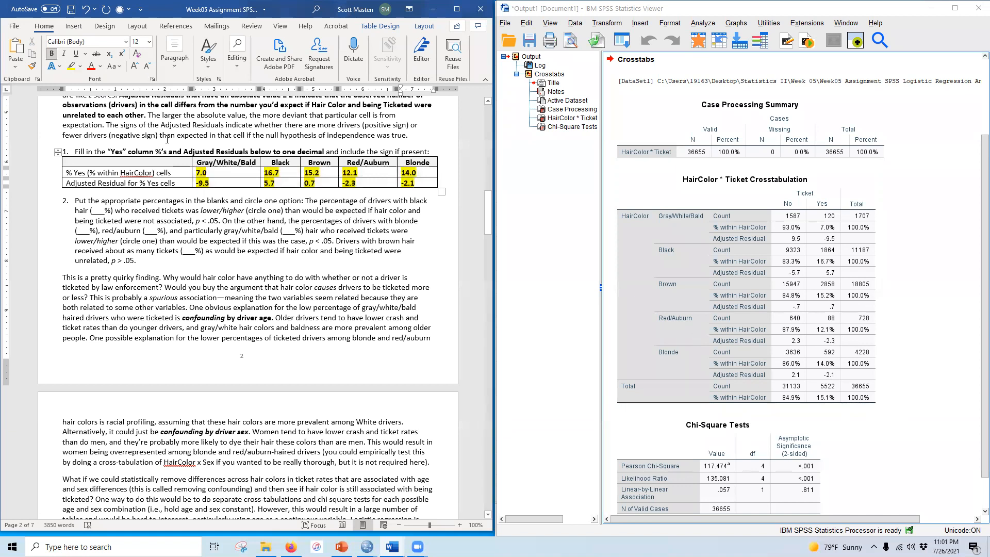
Step: Center the entered percentages and residuals within their table cells
mouse_move(216, 173)
mouse_down()
mouse_move(407, 194)
mouse_move(418, 183)
mouse_up()
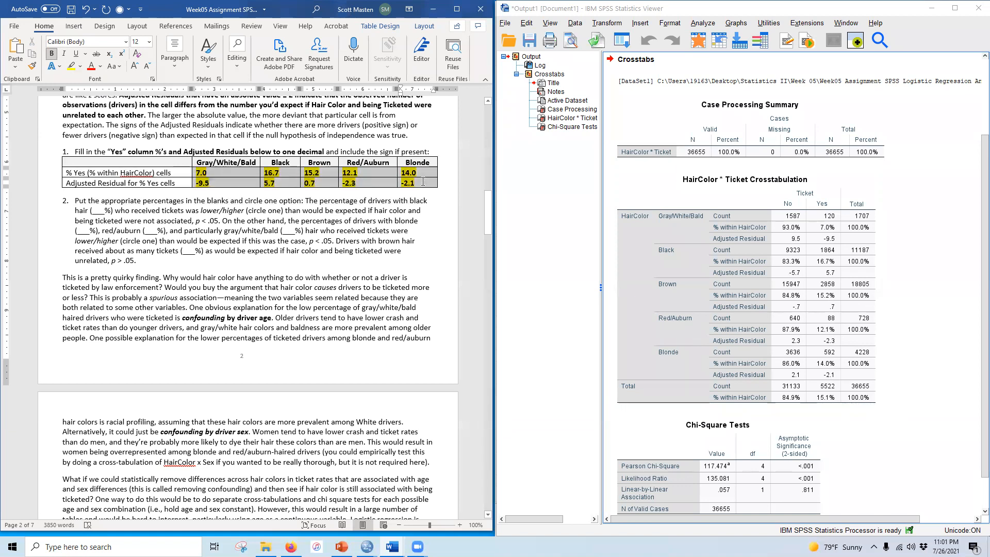
click(178, 66)
click(178, 110)
click(224, 212)
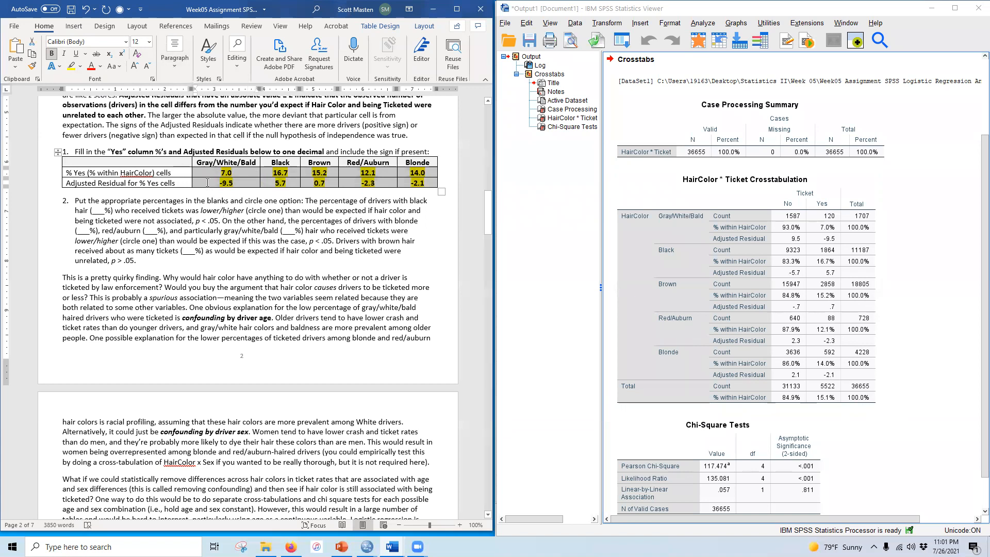
click(173, 200)
click(811, 463)
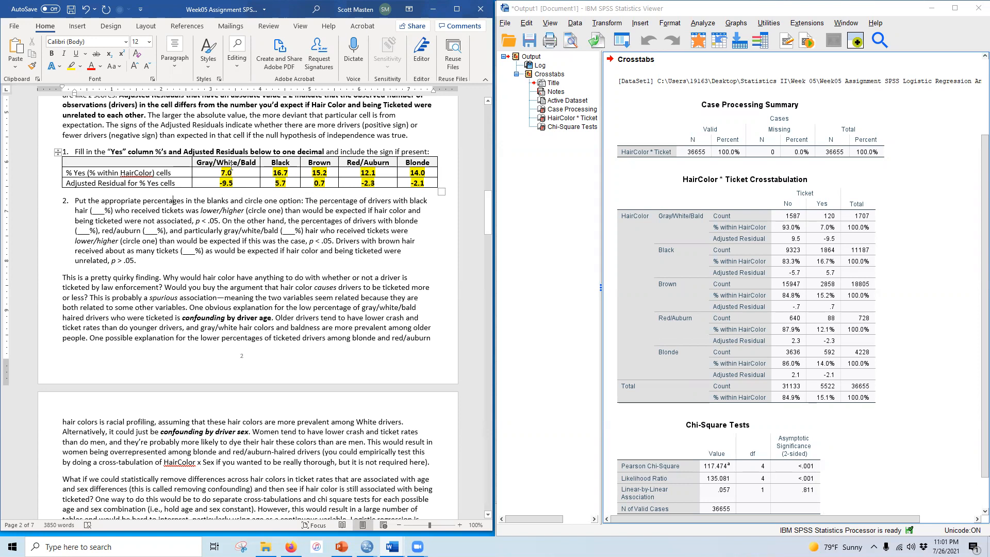
double_click(317, 182)
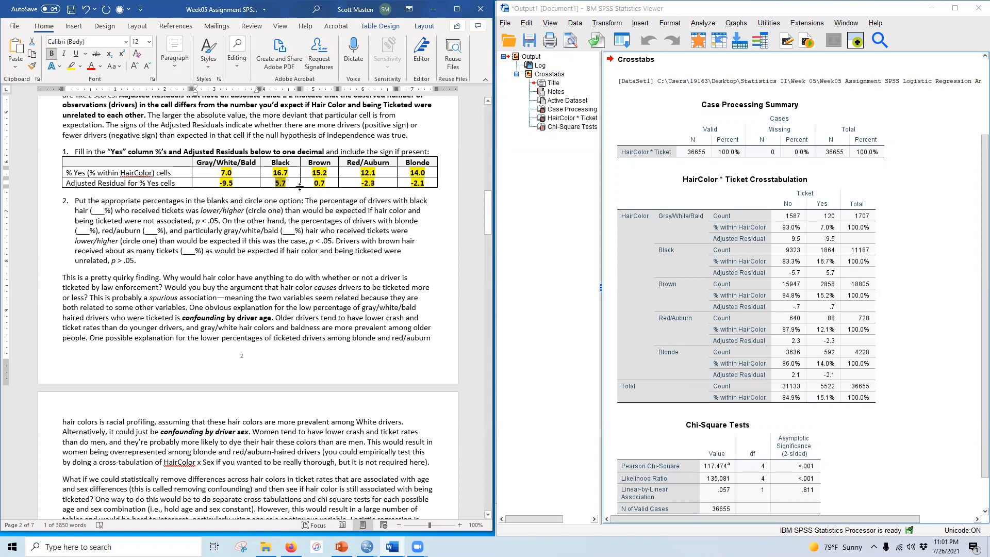
double_click(319, 183)
drag(360, 182, 425, 183)
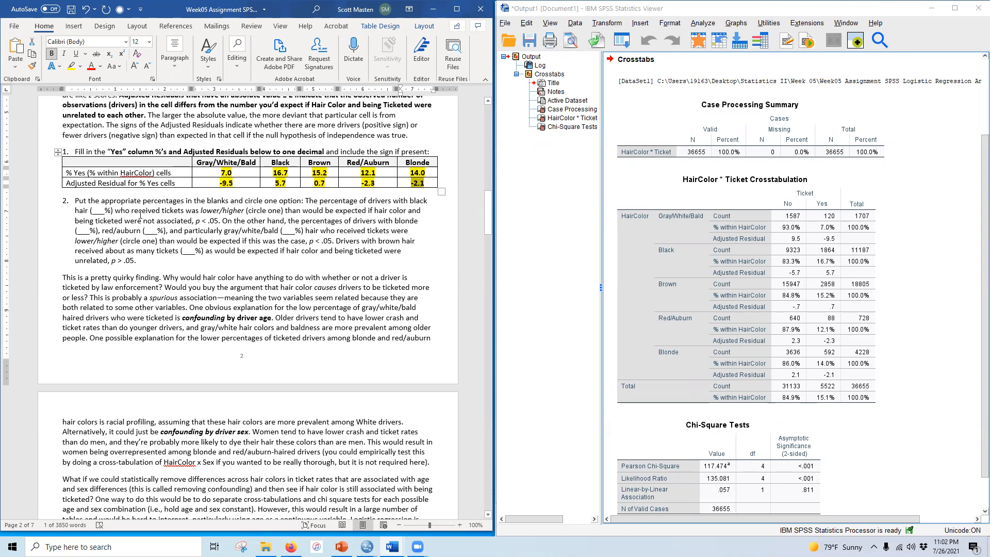
Step: Fill in 16.7 as the percentage of black-haired drivers ticketed in question 2
drag(94, 210, 102, 210)
text(16.7)
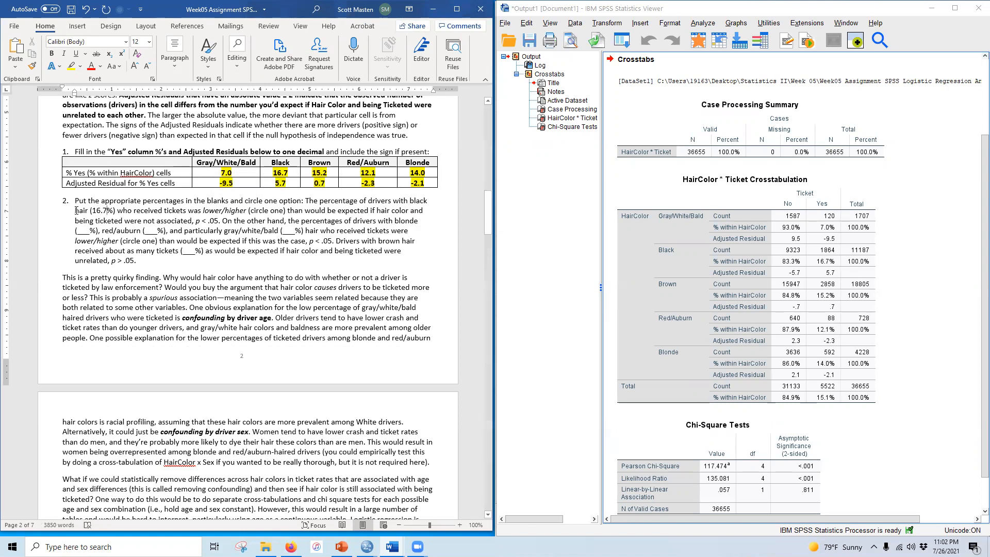
Step: Bold and highlight the 16.7 value and the word "higher" to mark the circled option
double_click(102, 210)
click(51, 54)
click(71, 66)
key(Right)
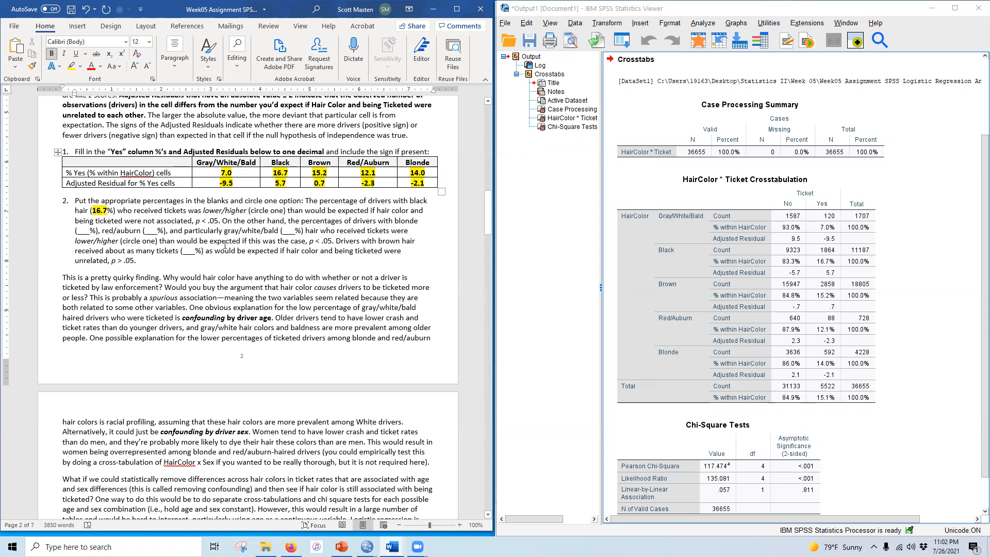
drag(224, 210, 247, 210)
click(51, 53)
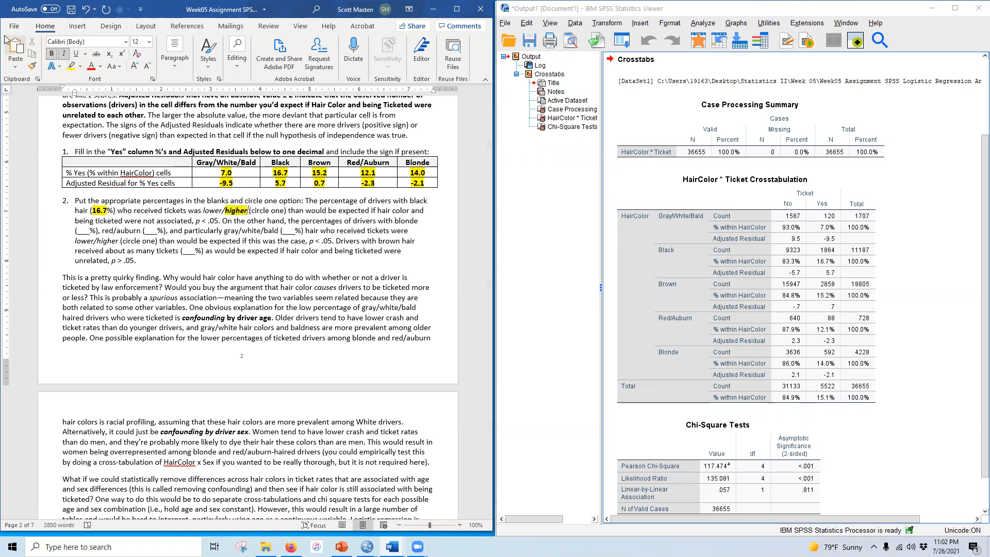
Step: Save the document under a new name with " - KEY" appended to the file name
click(14, 26)
click(38, 158)
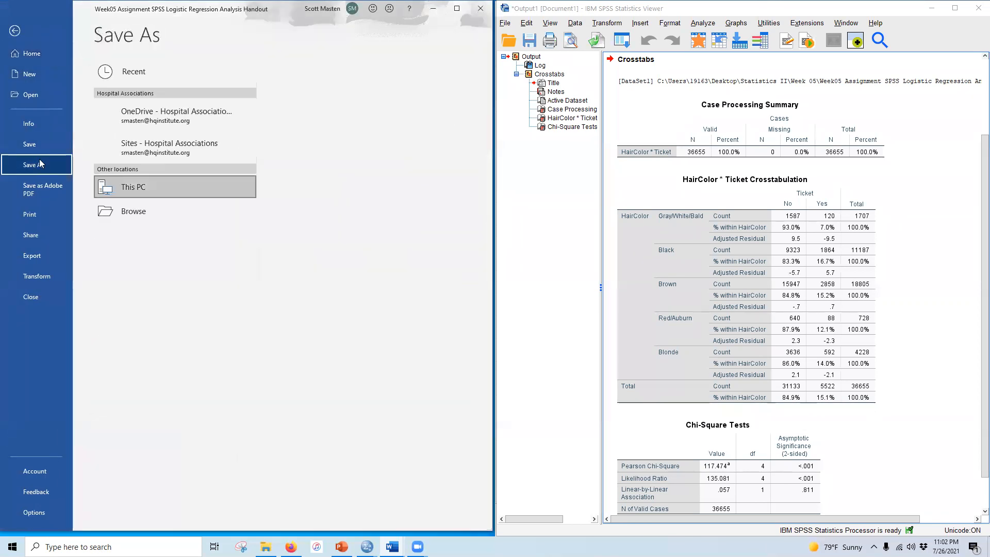
drag(389, 79, 453, 75)
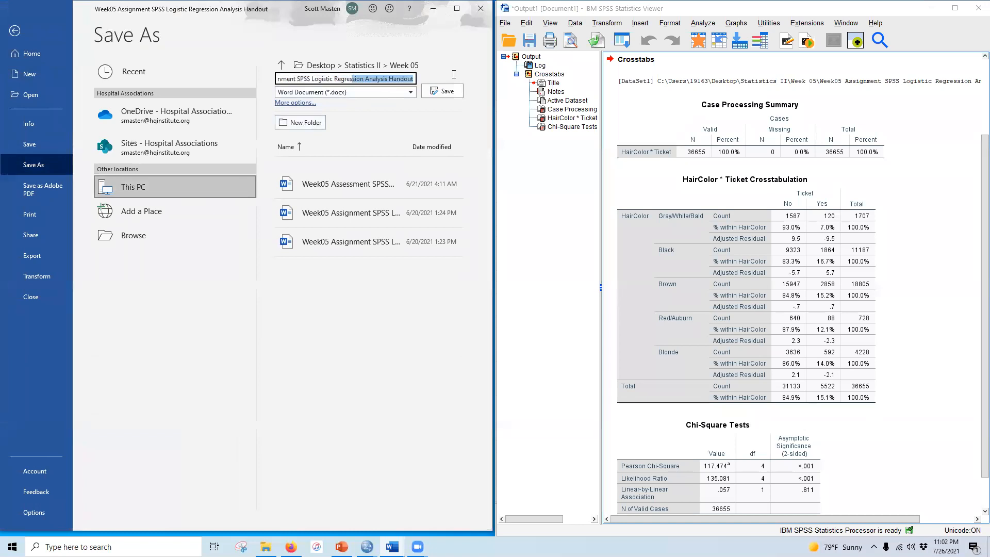
click(413, 79)
text(- KEY)
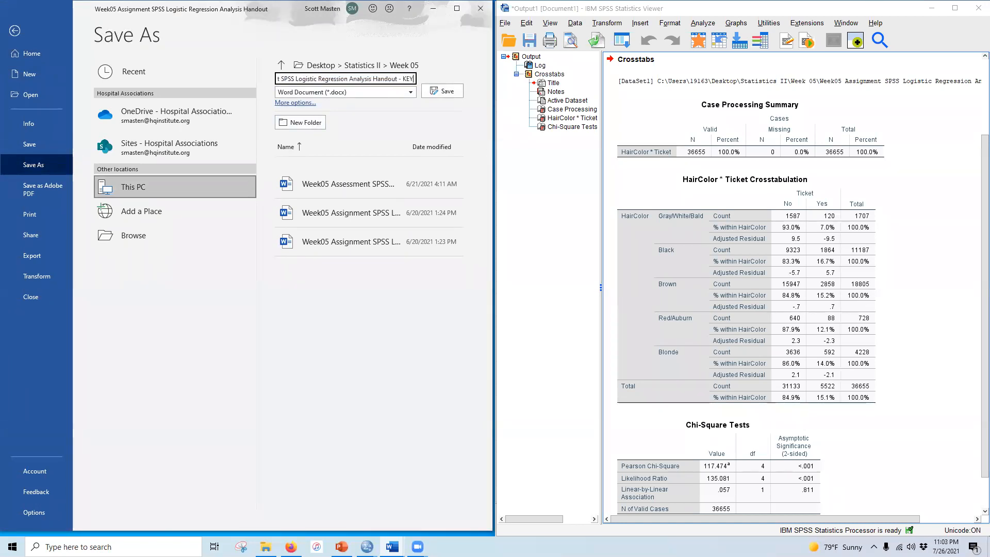
key(Return)
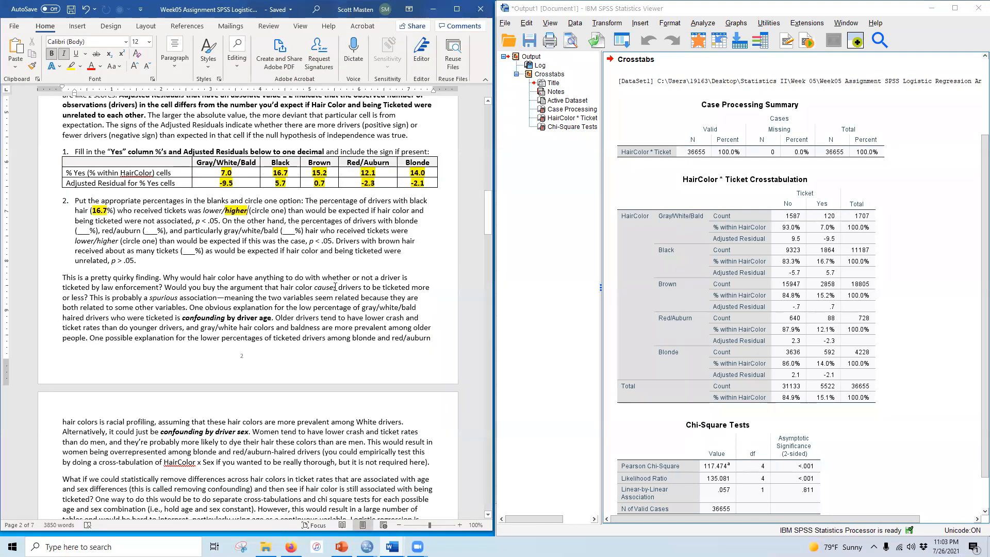
Step: Enter KEY in the Name field at the top of the handout and make it bold
scroll(335, 286, up, 20)
scroll(364, 157, up, 1)
drag(359, 158, 385, 158)
text(KEY)
double_click(382, 158)
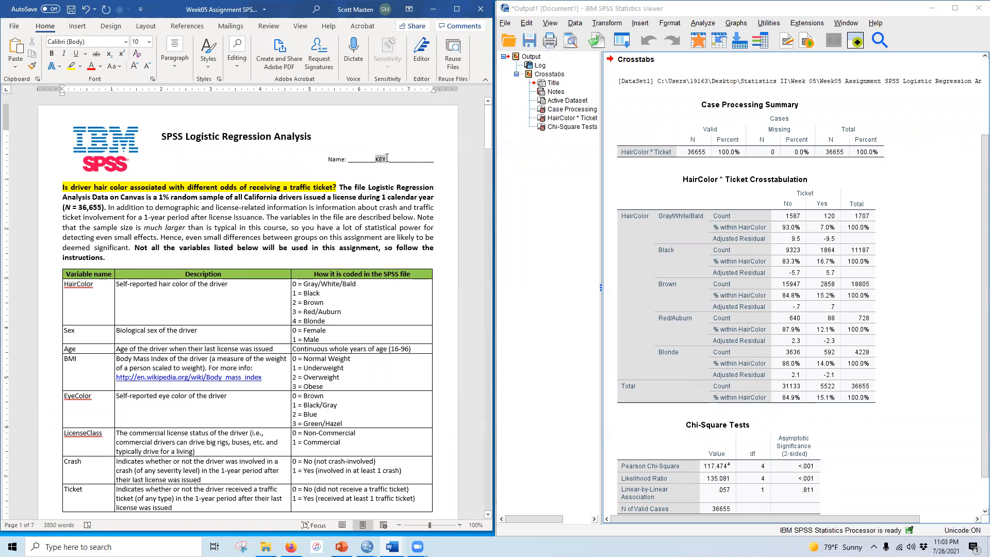
click(52, 53)
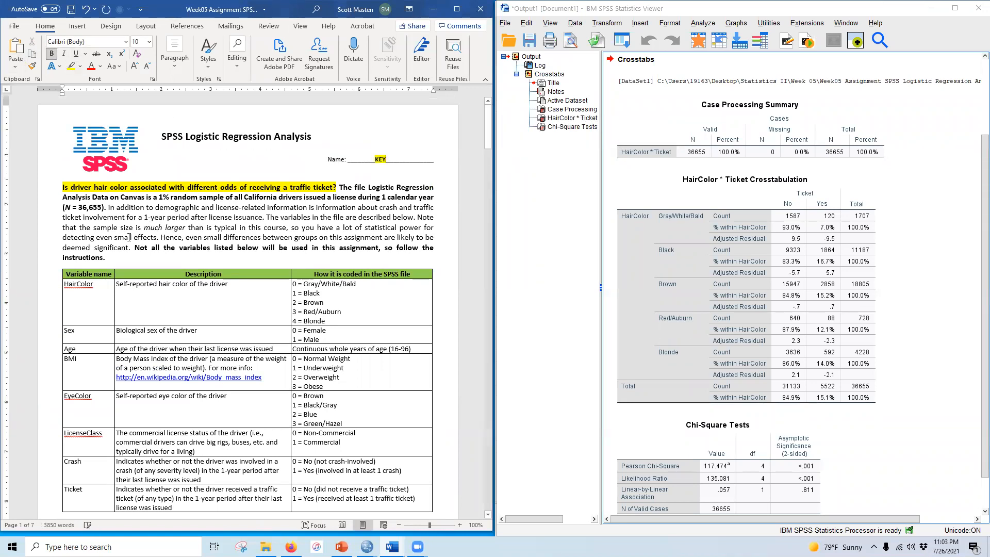
Step: Fill in 14.0 for blonde and 12.1 for red/auburn drivers in question 2's blanks
scroll(137, 258, down, 10)
scroll(137, 258, down, 15)
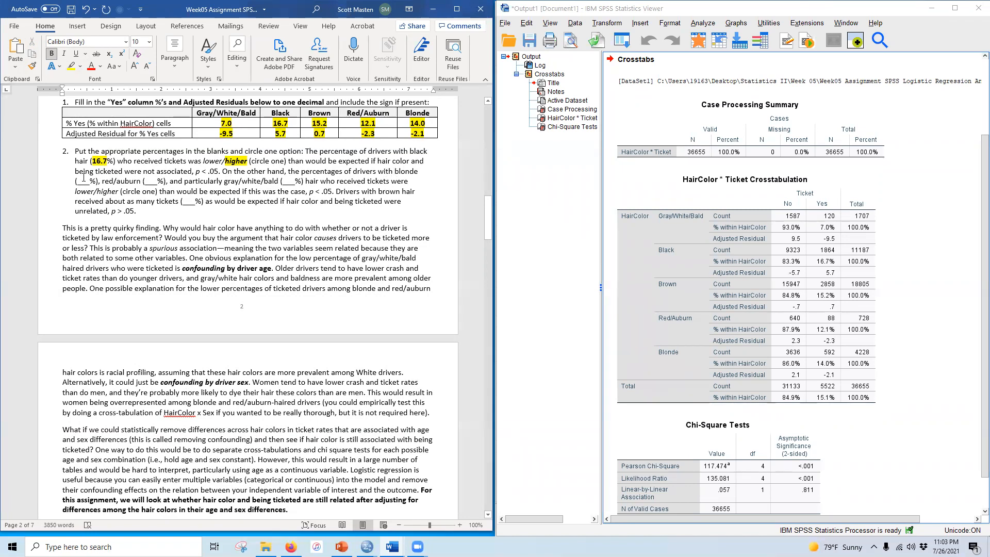
drag(77, 181, 92, 181)
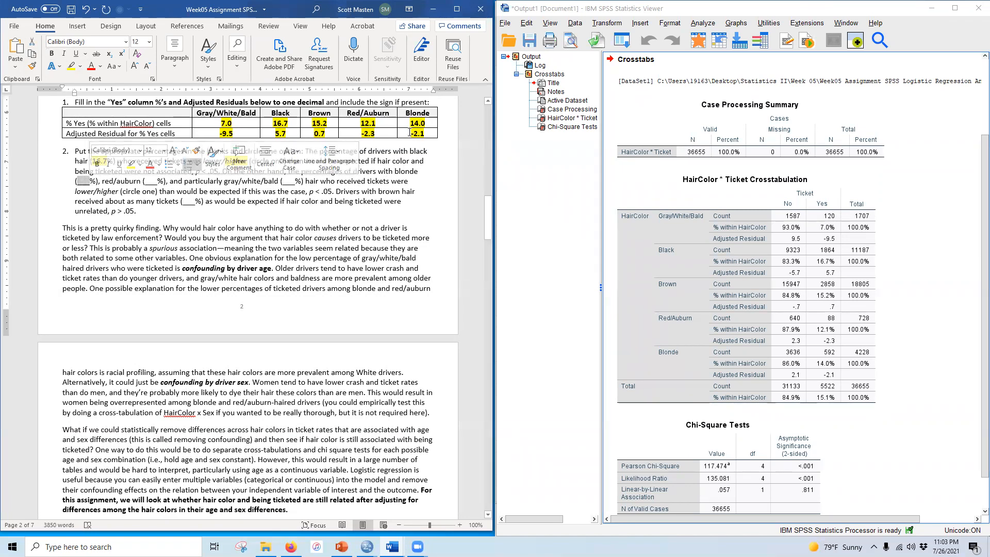
text(14.0)
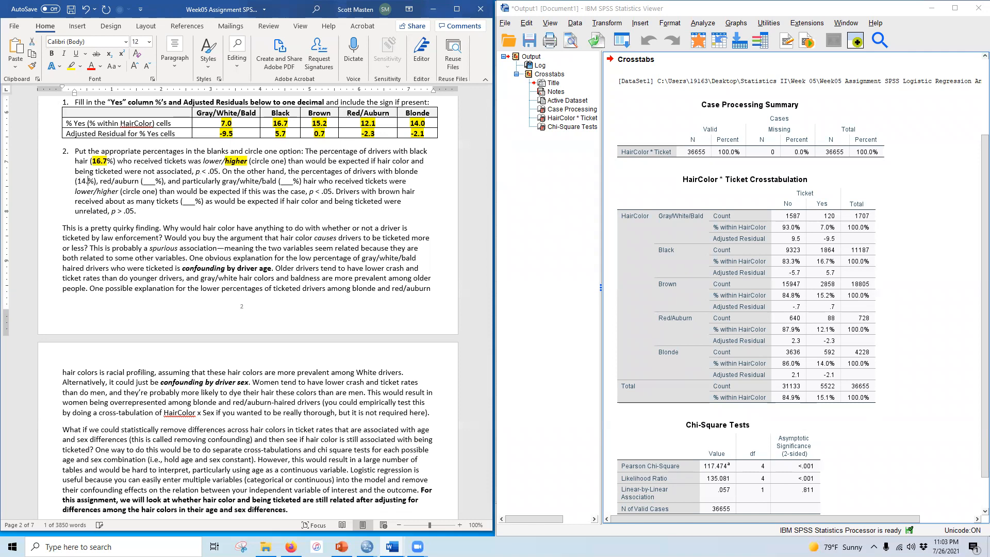
drag(148, 182, 160, 181)
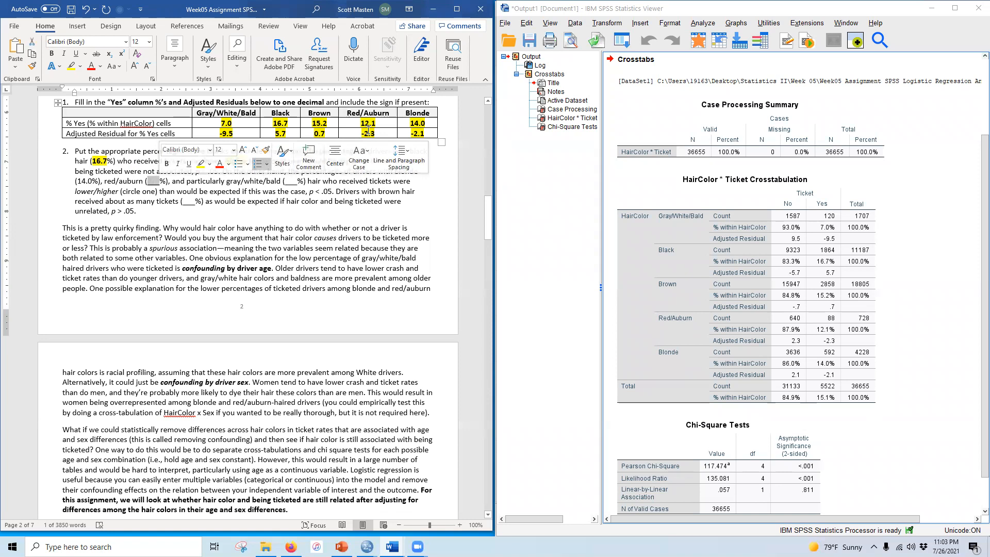
text(12.1)
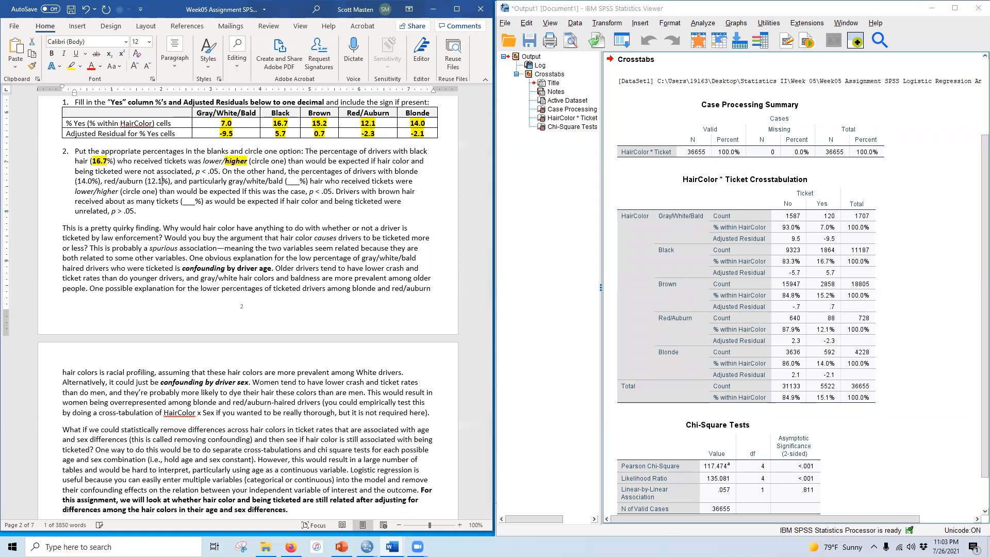
Step: Fill in 7.0 for gray/white/bald drivers in question 2's blank
drag(286, 182, 298, 181)
click(288, 181)
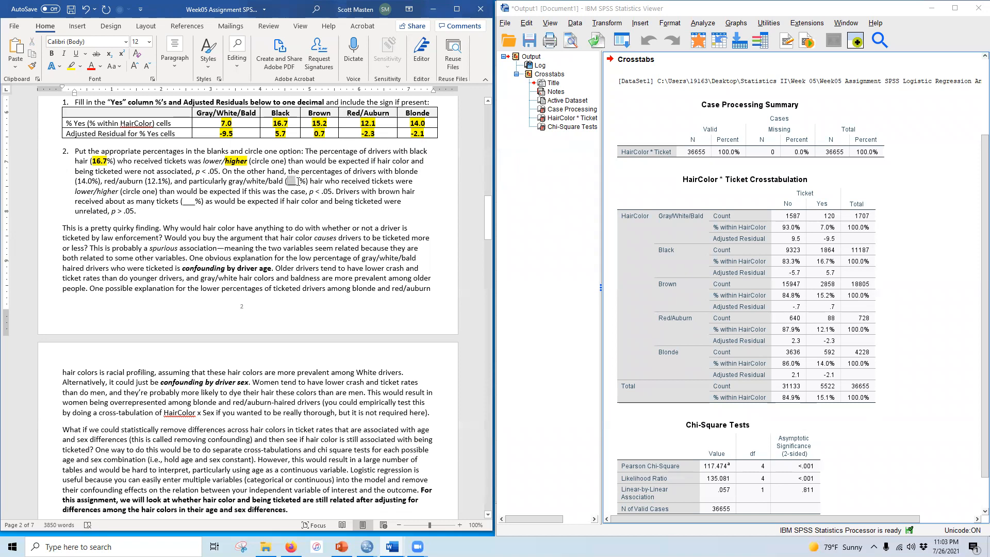
text(7.0)
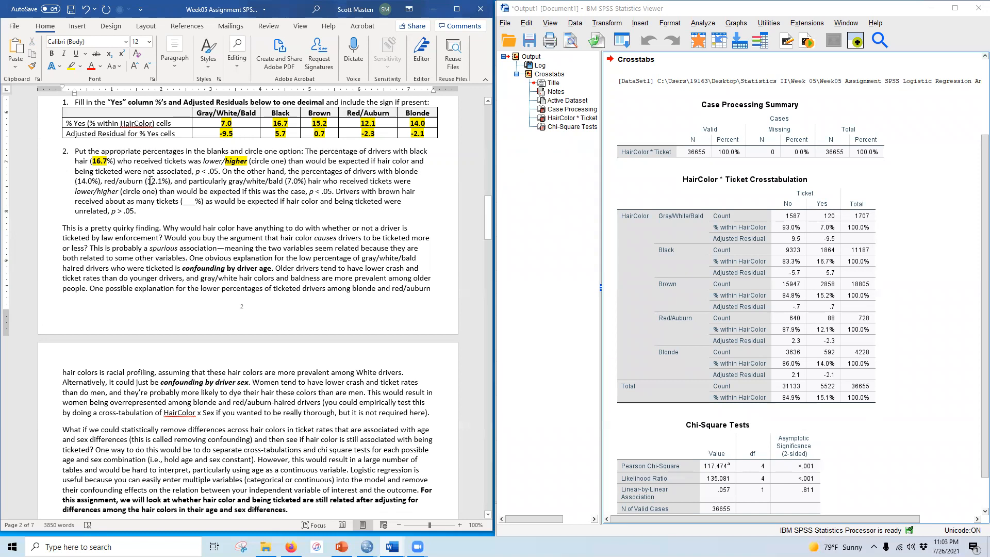
Step: Bold and highlight the 14.0, 12.1 and 7.0 percentages in question 2
drag(78, 181, 94, 181)
click(50, 53)
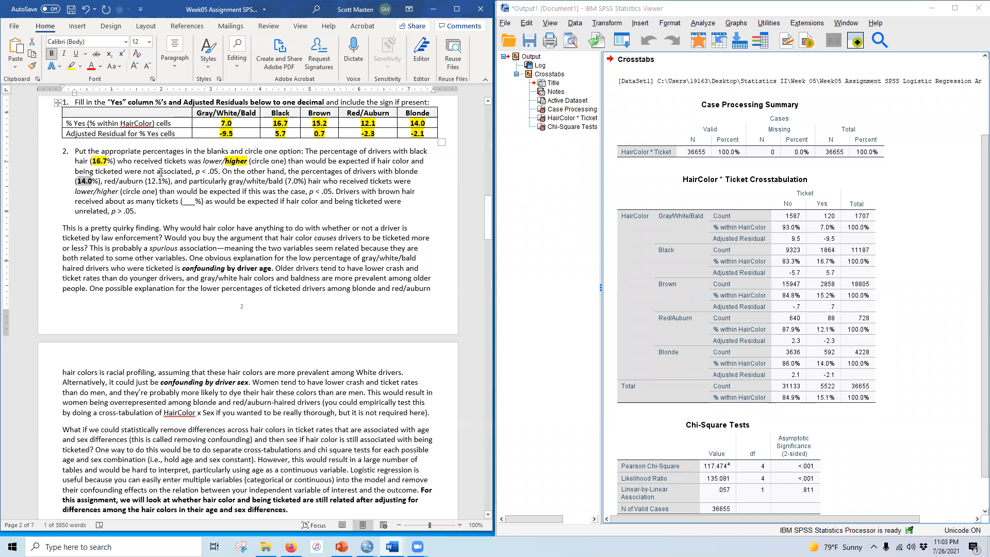
click(71, 66)
click(147, 181)
drag(149, 181, 163, 181)
click(50, 54)
click(72, 66)
drag(286, 180, 298, 179)
click(51, 53)
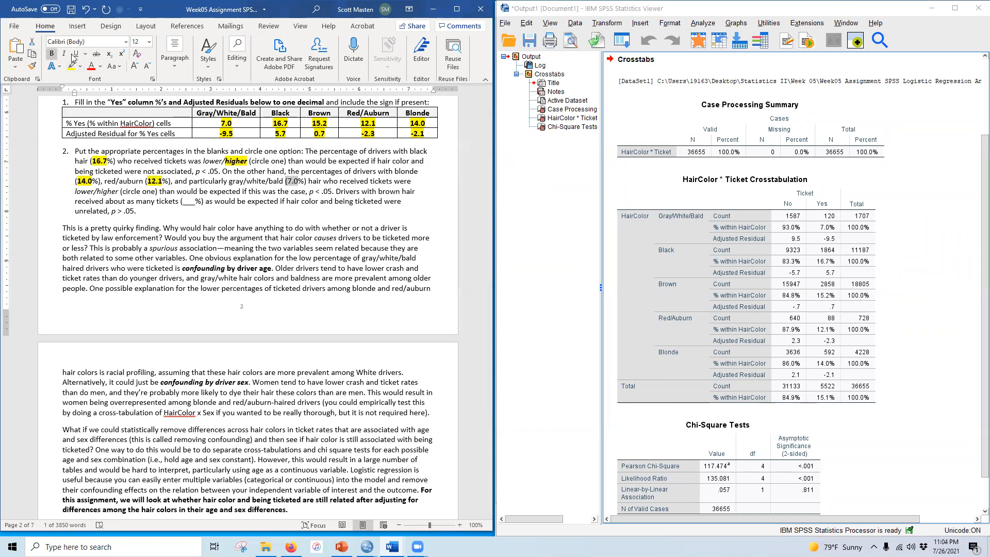
click(74, 67)
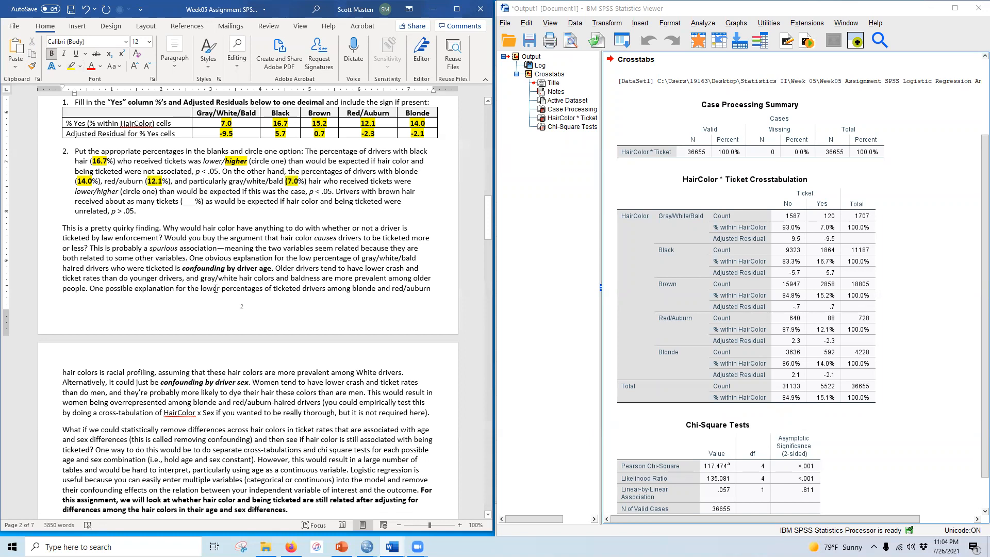
drag(289, 179, 286, 180)
click(51, 54)
click(72, 67)
Step: Bold and highlight the word "lower" to mark the circled option for gray/white/bald drivers
drag(75, 191, 92, 190)
click(51, 53)
click(71, 66)
click(150, 242)
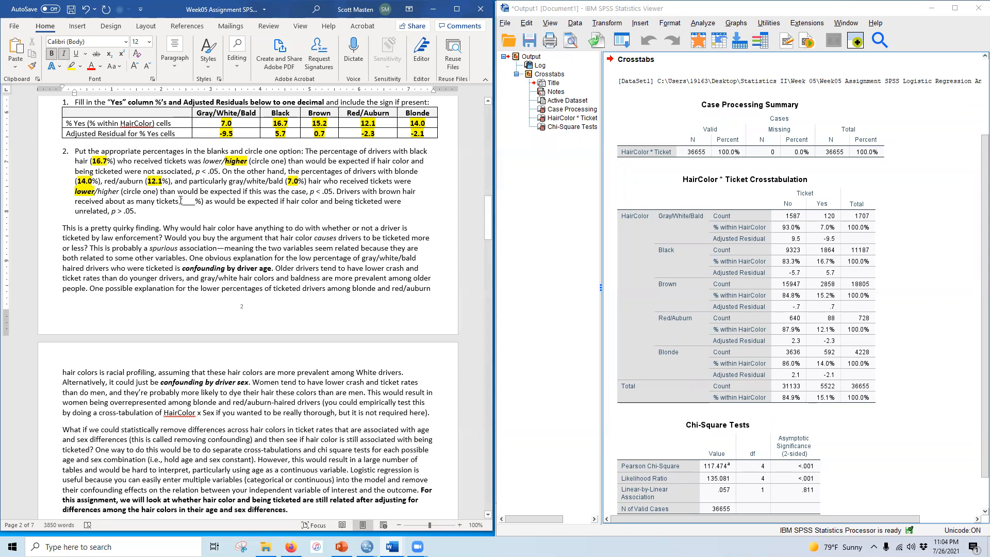
Step: Fill in 15.2 for brown-haired drivers in question 2, then bold and highlight it
drag(182, 201, 196, 201)
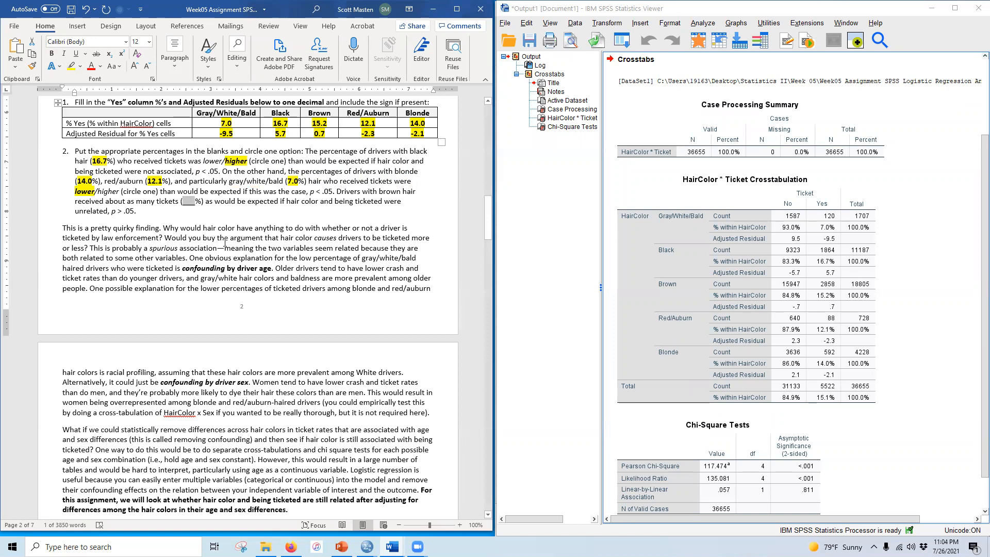
text(15.2)
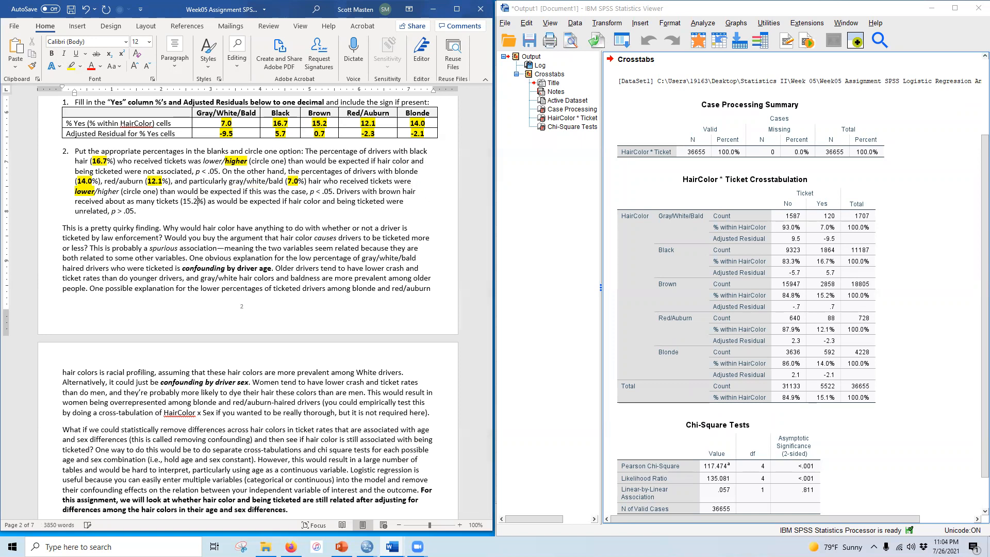
drag(184, 201, 201, 201)
click(51, 54)
click(71, 66)
click(333, 131)
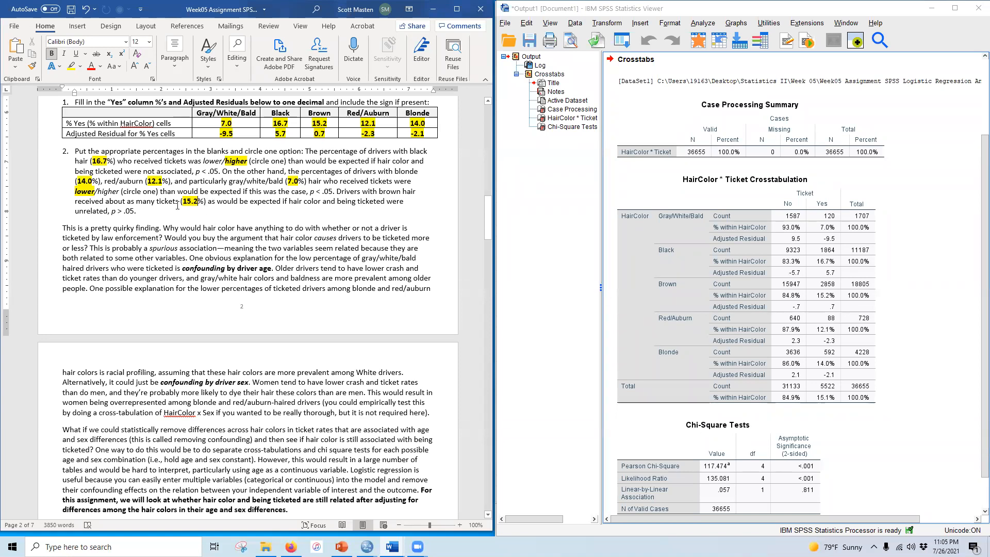
Step: Read the paragraph explaining confounding by driver age below question 2
scroll(161, 268, down, 3)
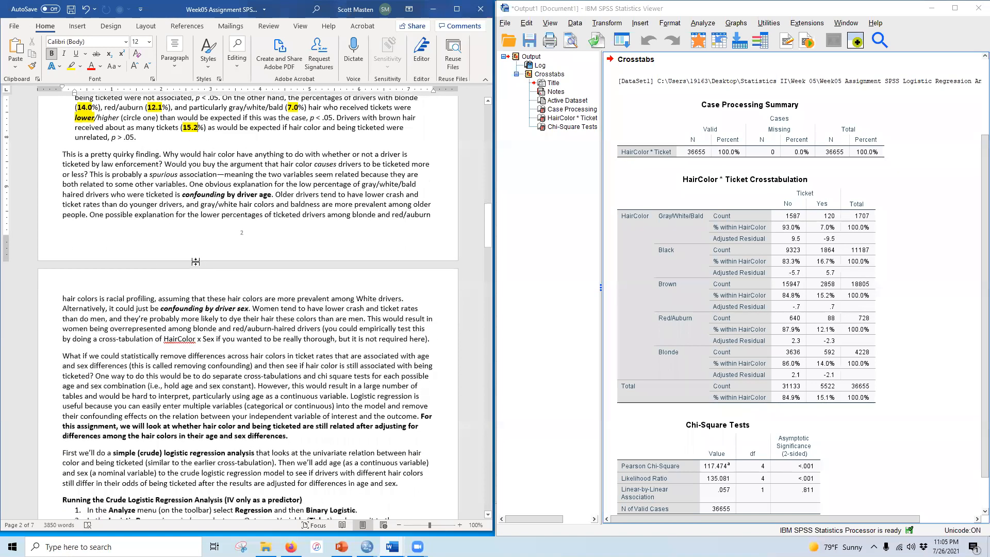
scroll(192, 270, down, 1)
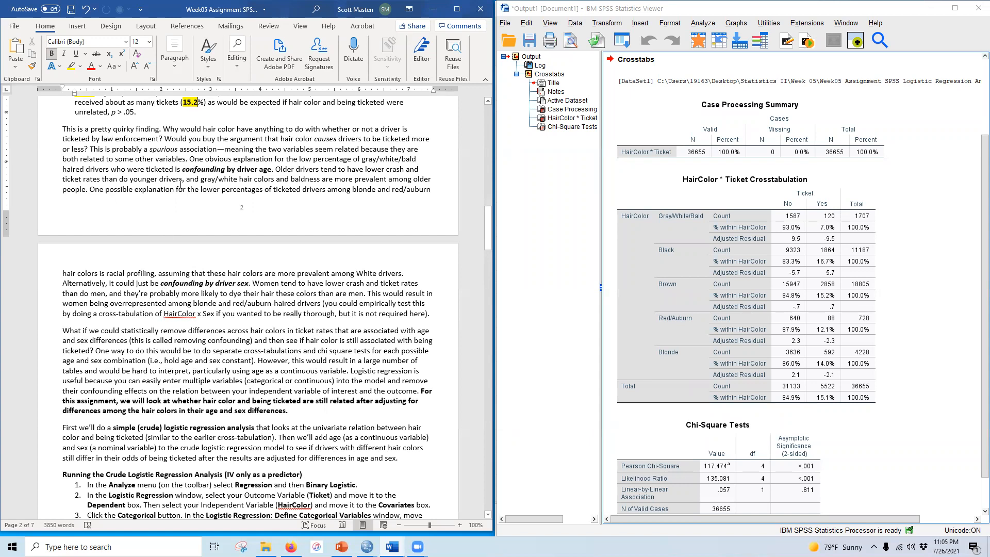
drag(182, 169, 271, 169)
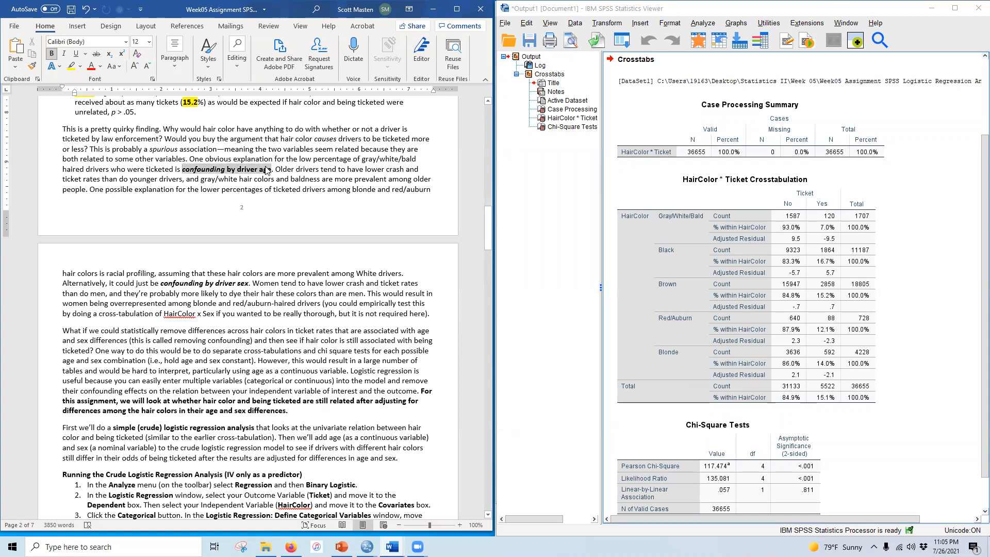
click(685, 223)
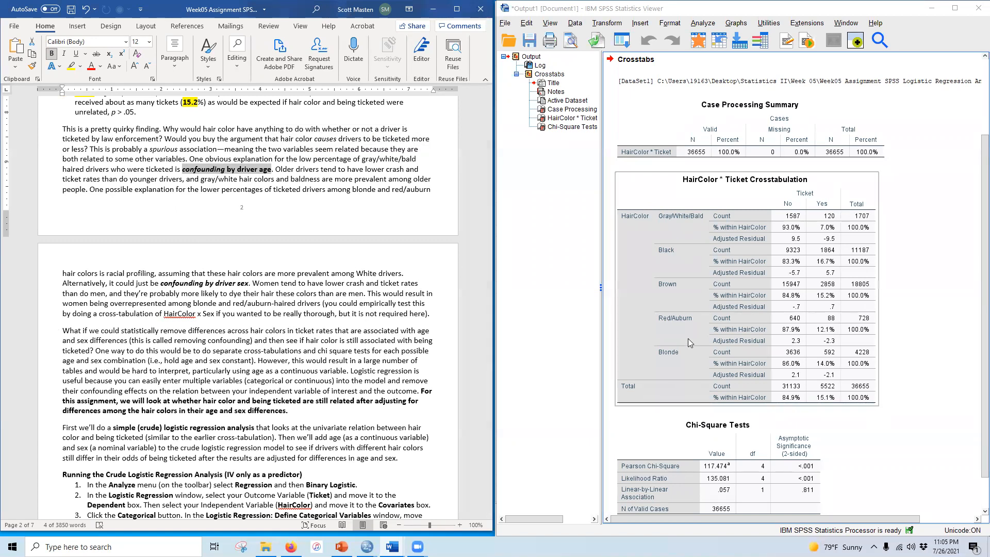
scroll(282, 318, up, 6)
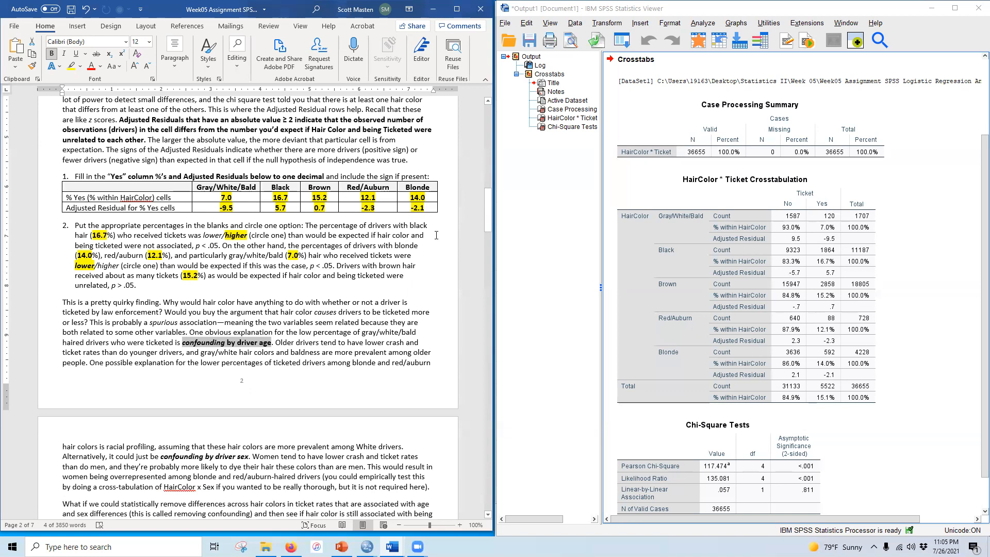
scroll(249, 360, down, 5)
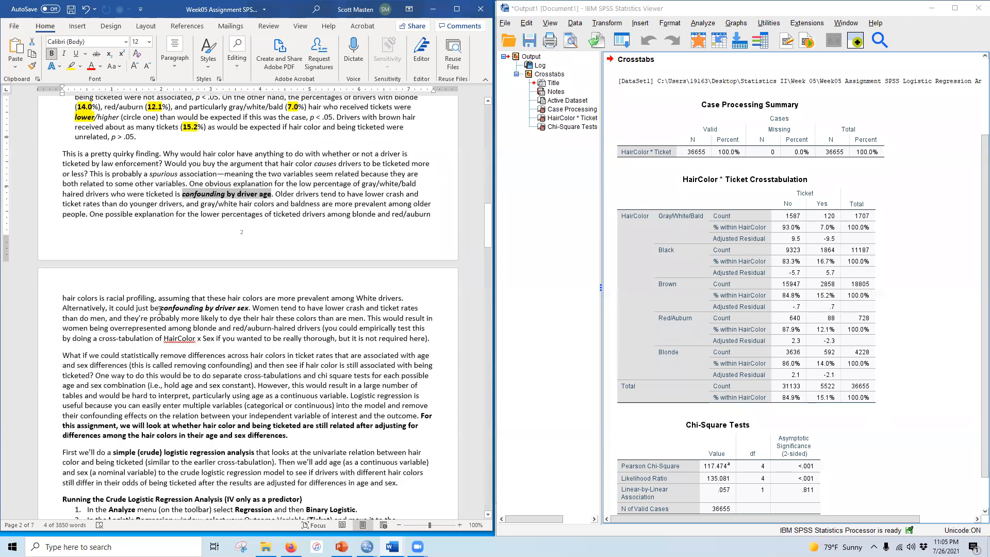
Step: Read the paragraph on confounding by driver sex and the instructions for running the crude logistic regression
drag(150, 308, 249, 308)
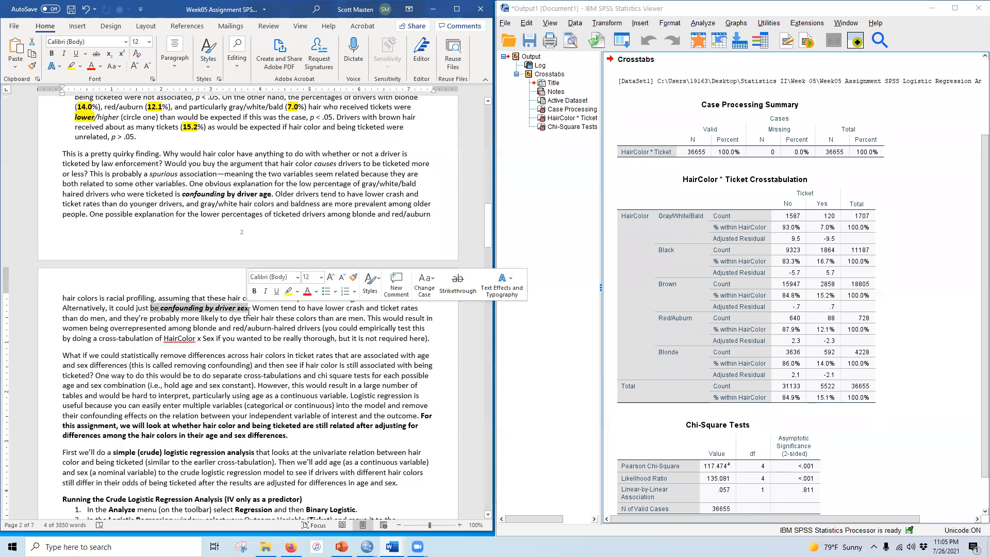
scroll(270, 385, up, 4)
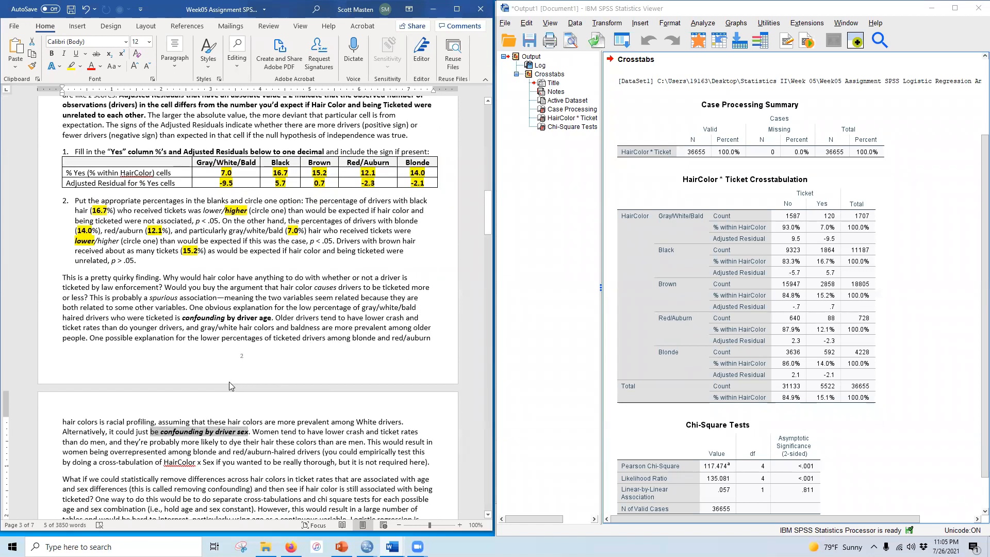
scroll(229, 382, down, 3)
scroll(226, 392, down, 1)
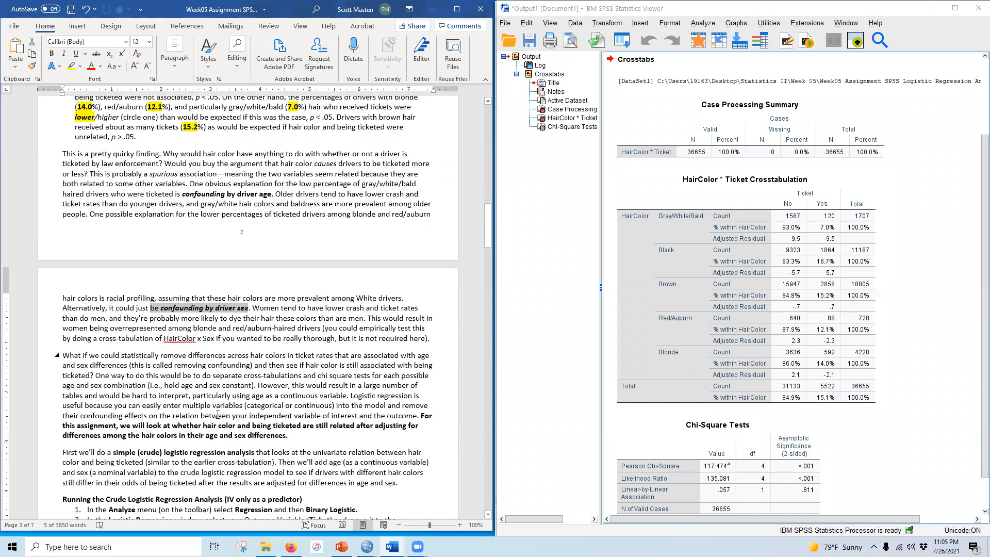
scroll(217, 415, down, 3)
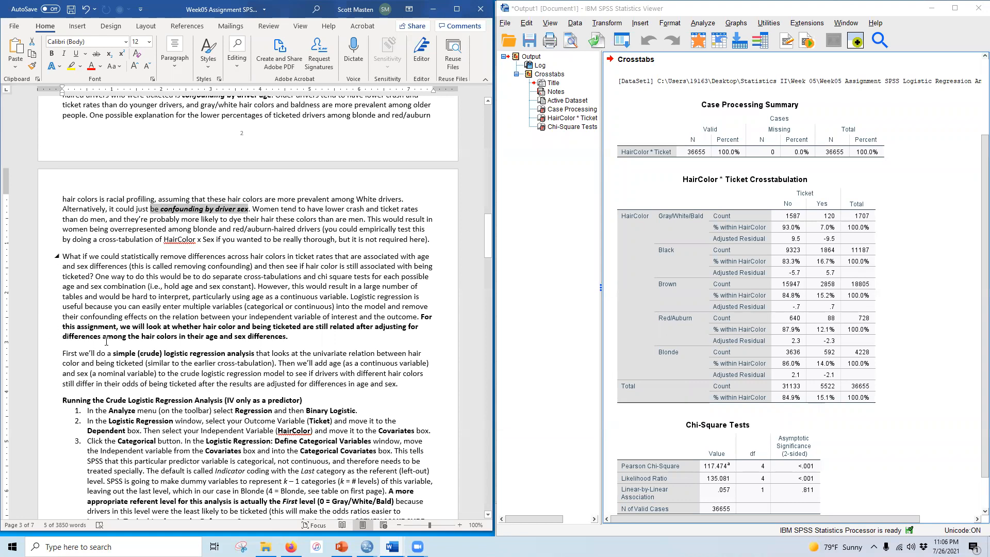
scroll(171, 372, up, 3)
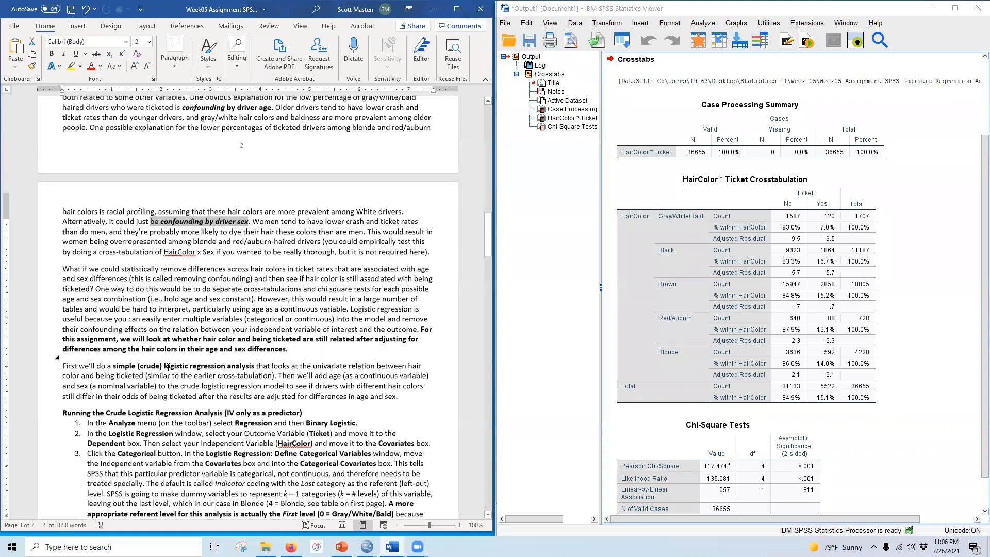
scroll(140, 357, up, 5)
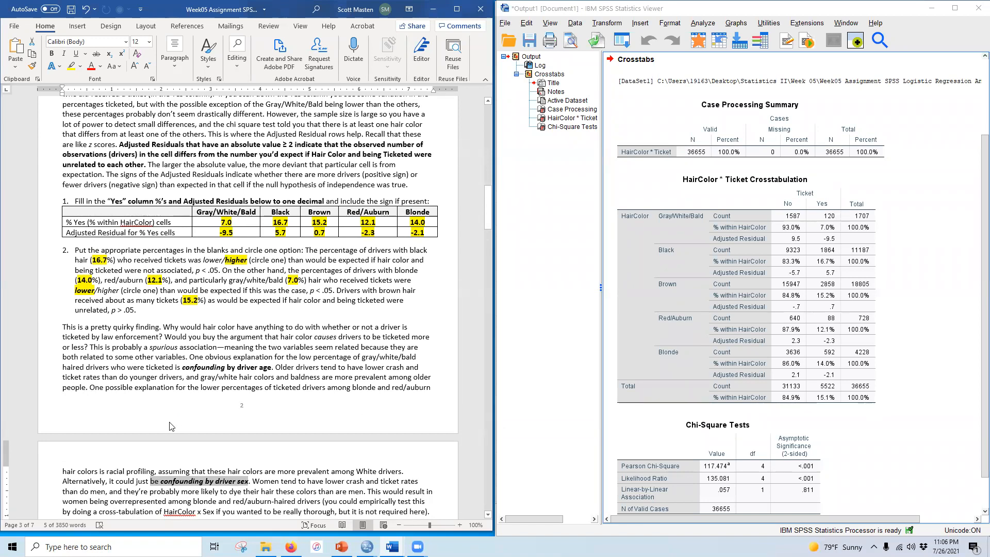
scroll(172, 418, down, 9)
scroll(129, 435, down, 5)
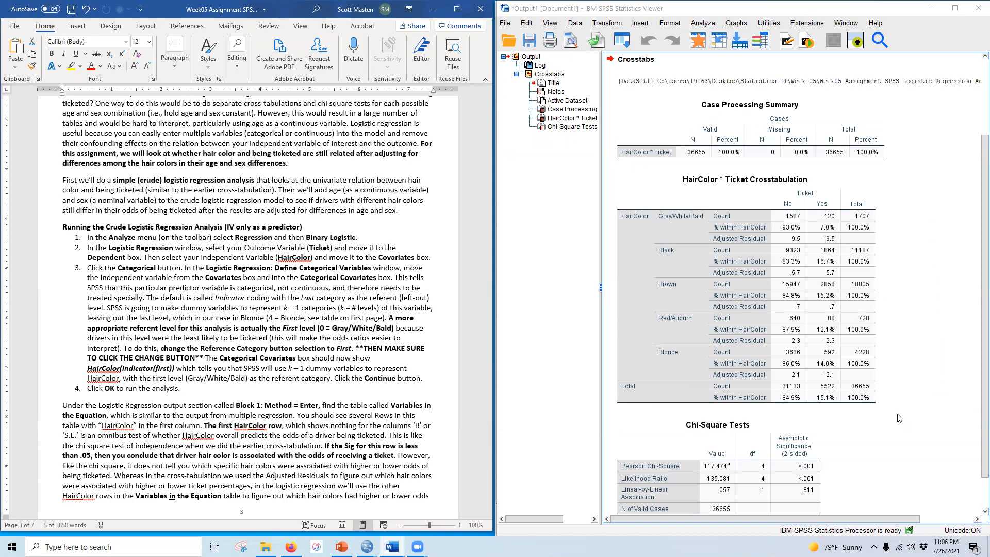
Step: Open Binary Logistic regression with Ticket as the dependent variable and HairColor as the covariate
click(702, 23)
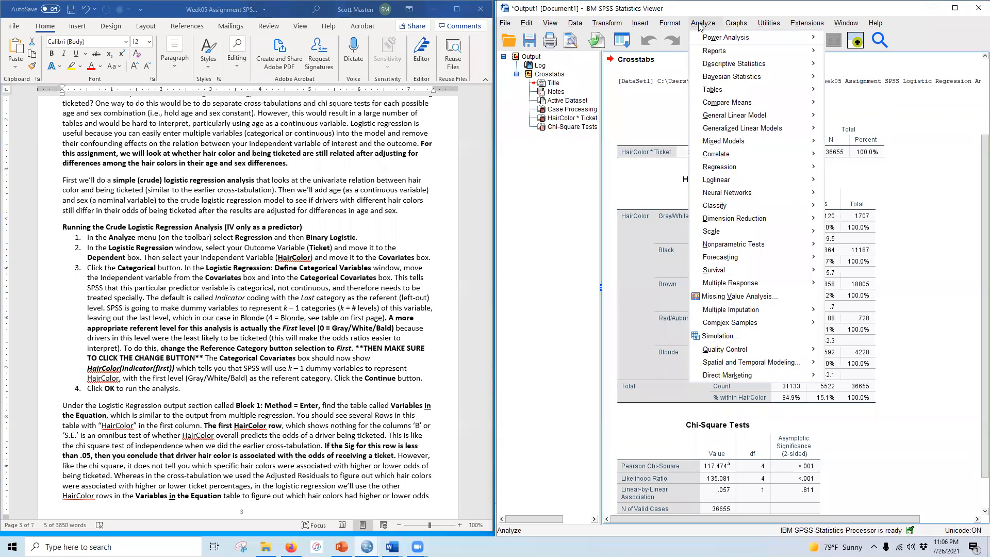
mouse_move(770, 173)
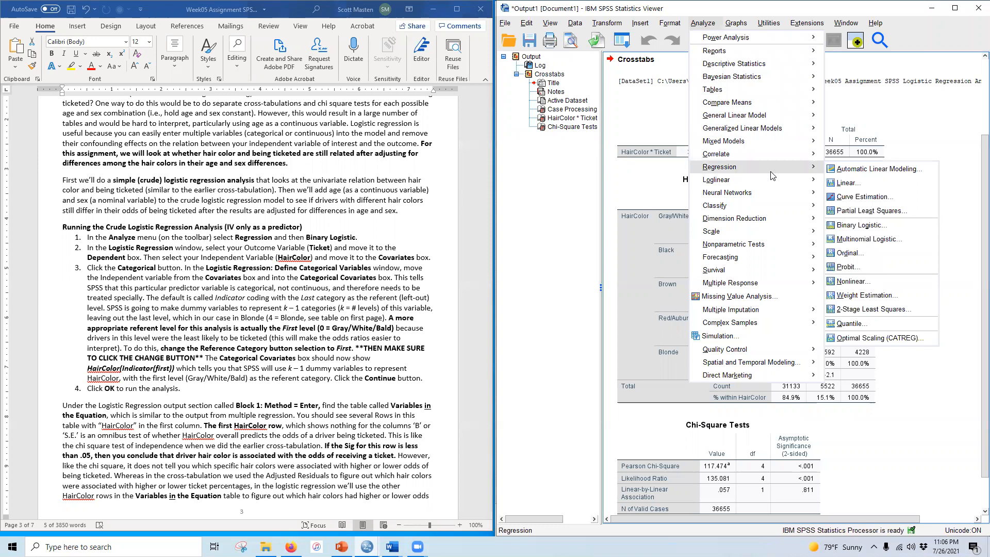
click(868, 230)
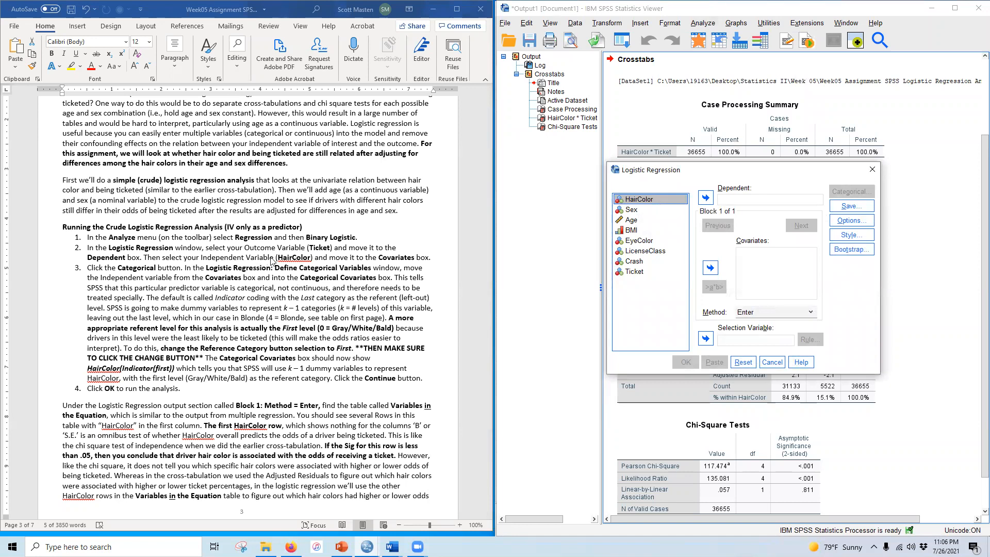
click(635, 272)
click(706, 198)
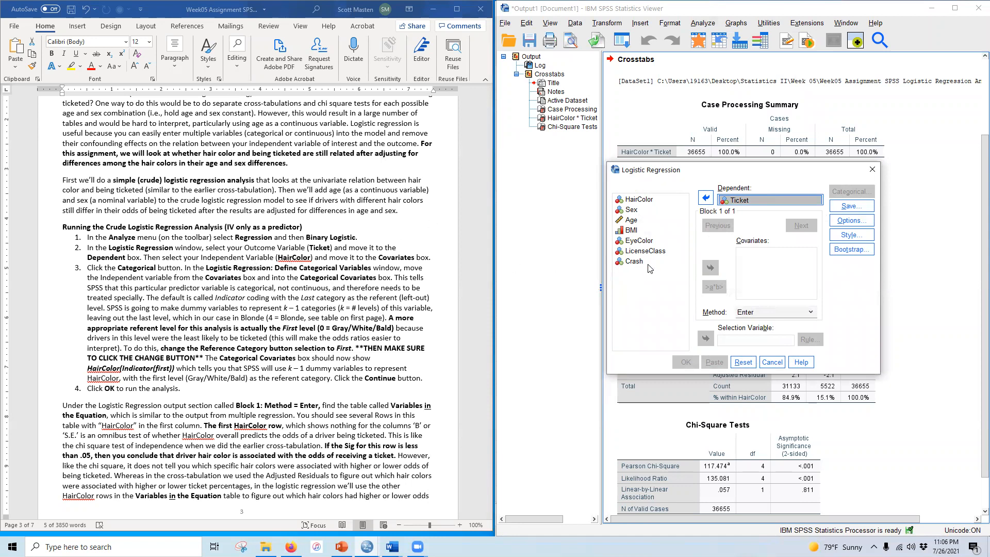
click(638, 200)
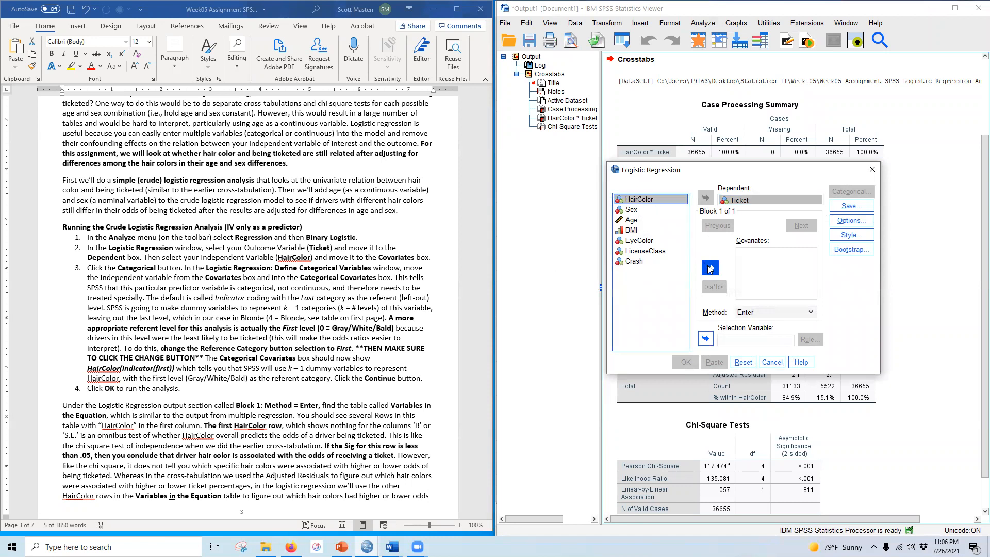
click(710, 267)
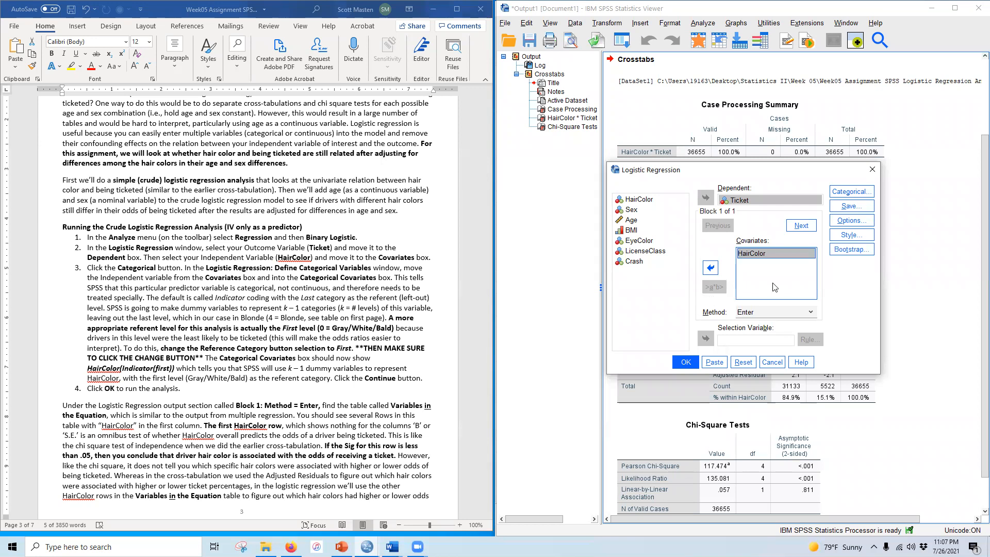
Step: Define HairColor as a categorical covariate with Indicator contrast and the First category as reference
click(852, 192)
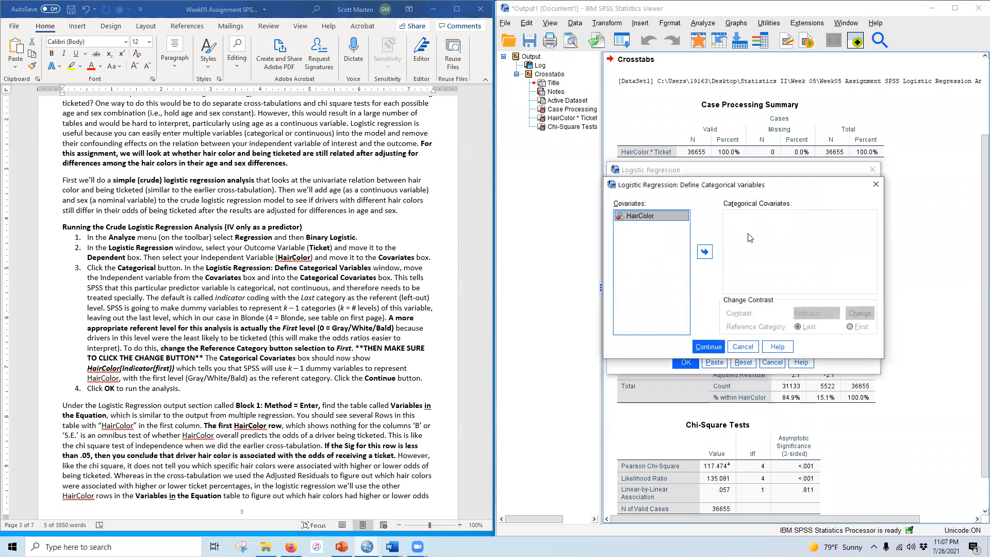
click(703, 252)
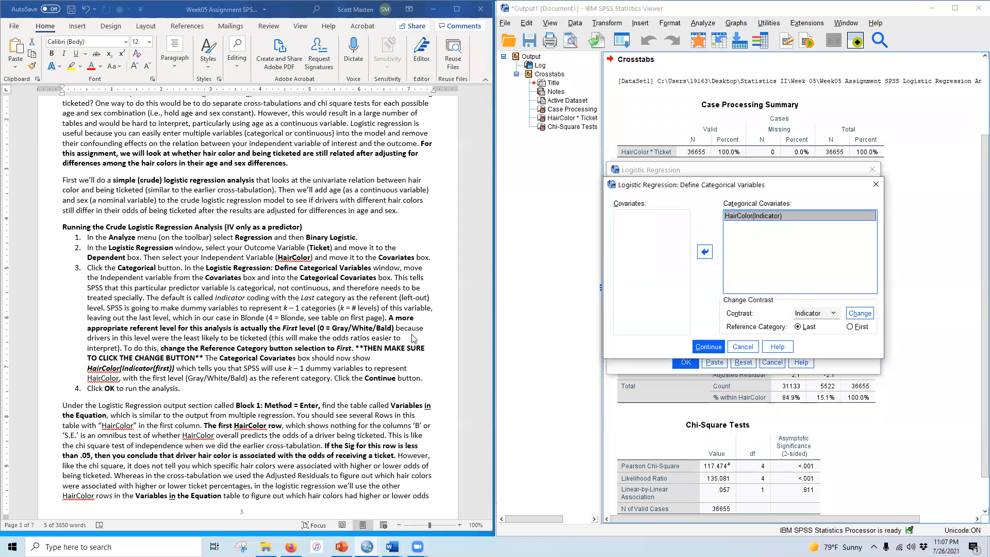
click(850, 327)
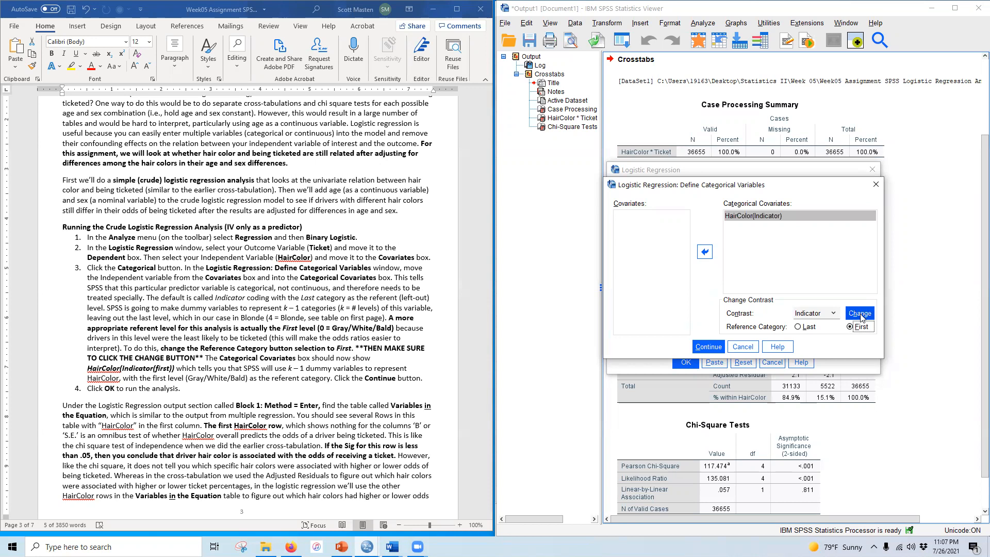
click(860, 314)
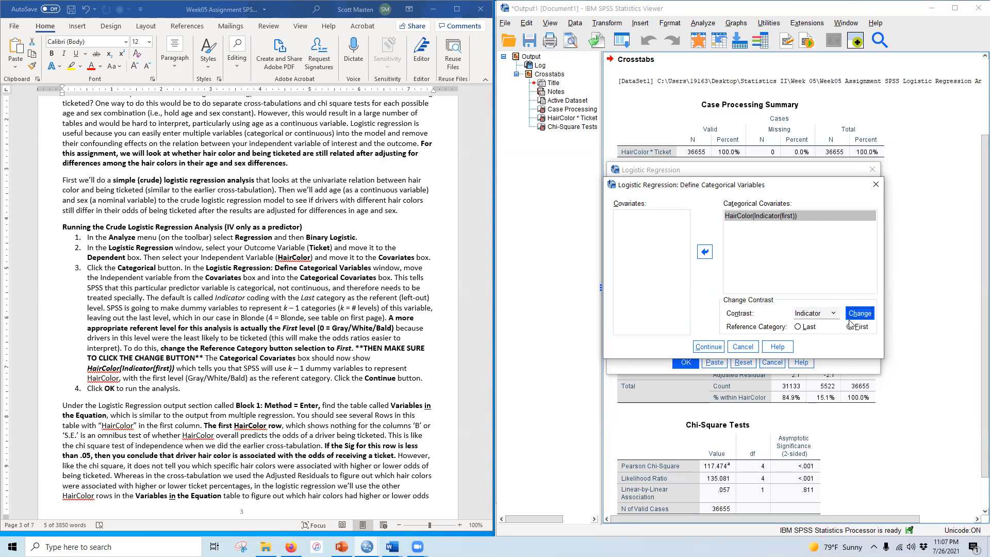
click(704, 350)
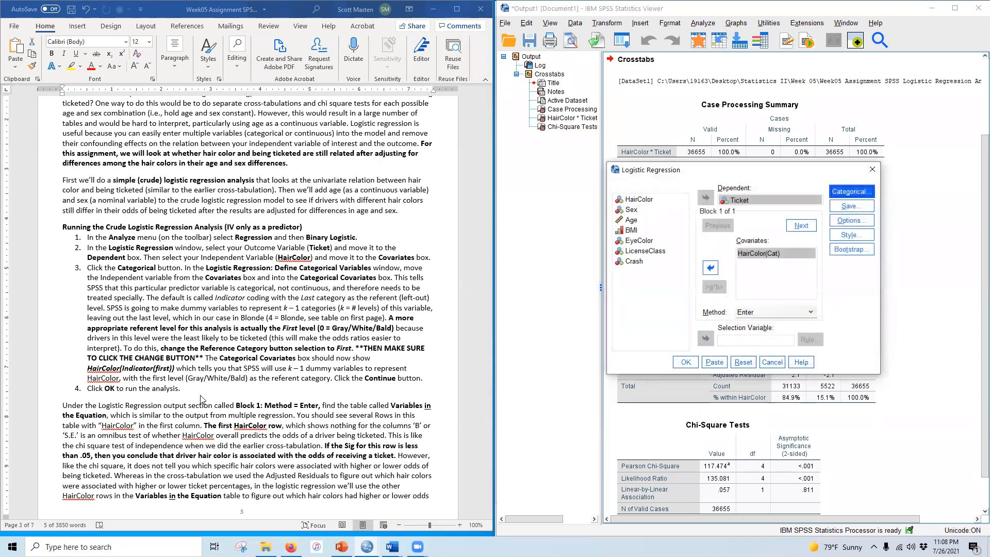
Step: Run the crude logistic regression
scroll(278, 392, down, 3)
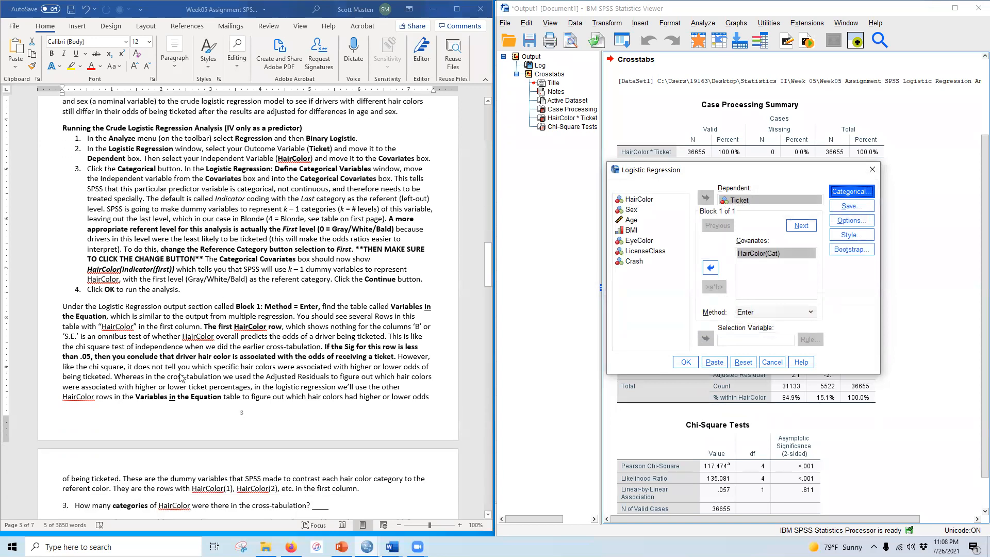
scroll(178, 359, down, 2)
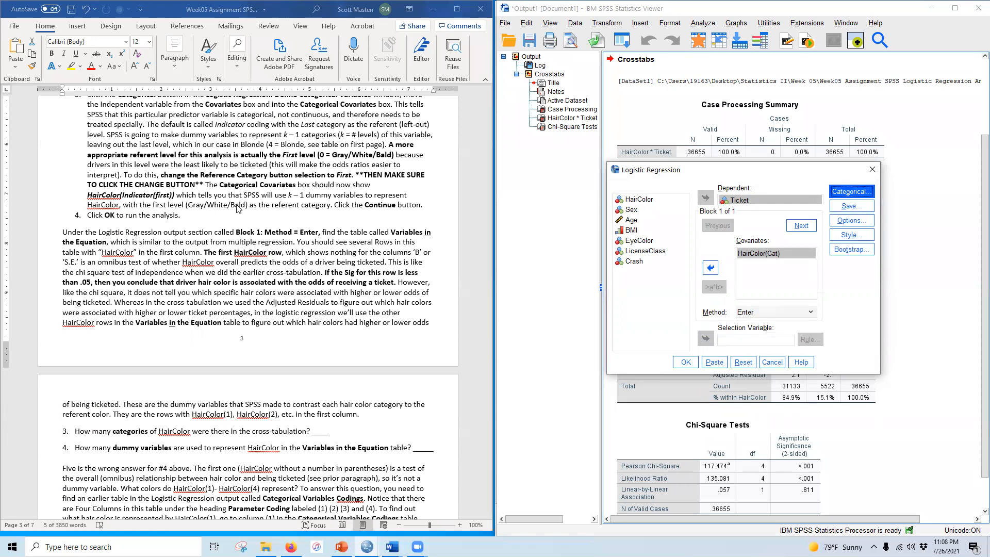
scroll(147, 221, up, 1)
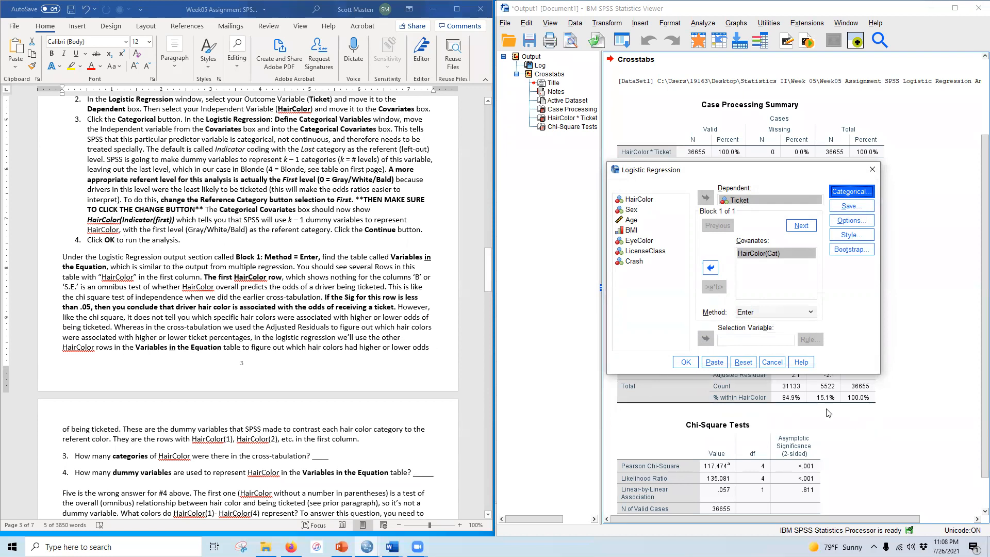
click(684, 362)
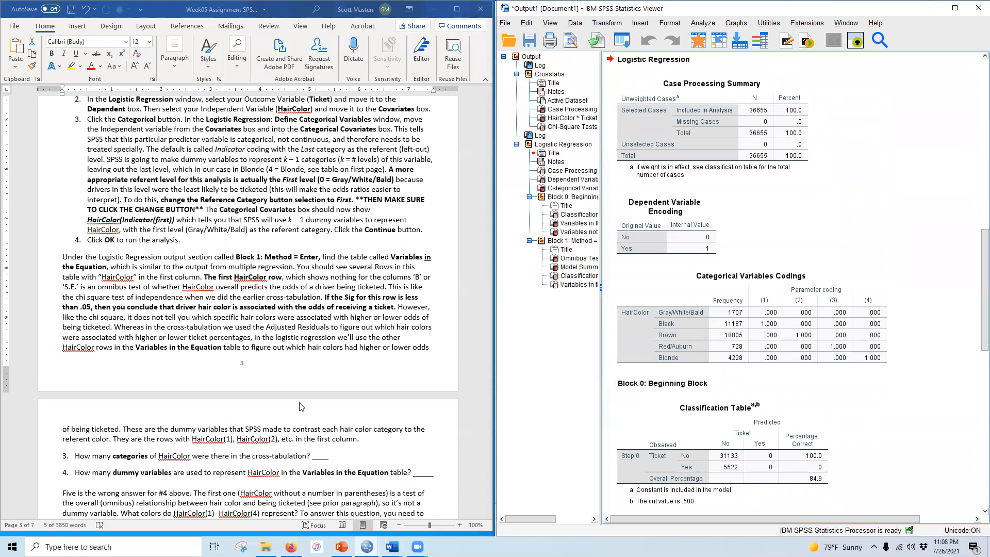
Step: Review the logistic regression output tables, including categorical codings and variables in the equation
scroll(301, 406, down, 3)
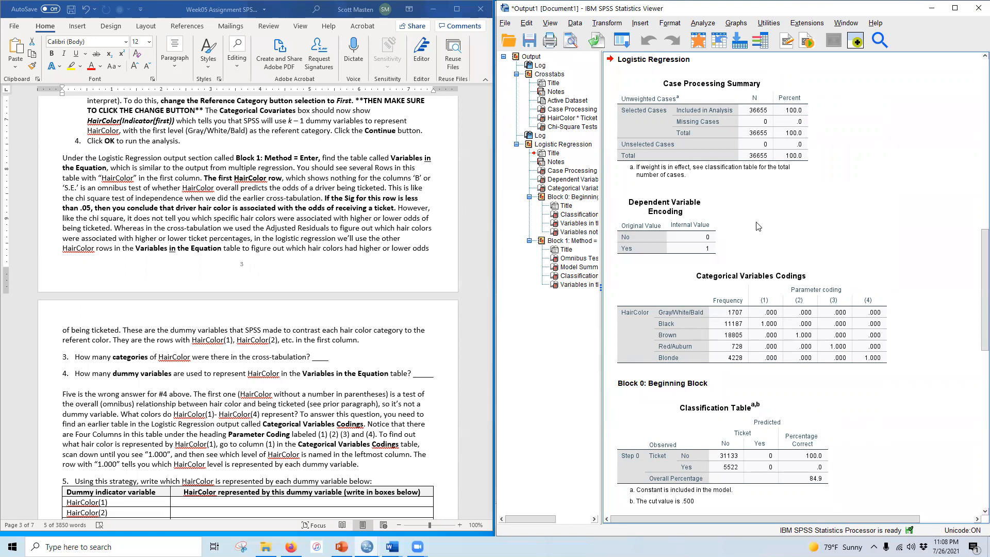
scroll(772, 209, down, 1)
scroll(772, 210, down, 1)
click(769, 211)
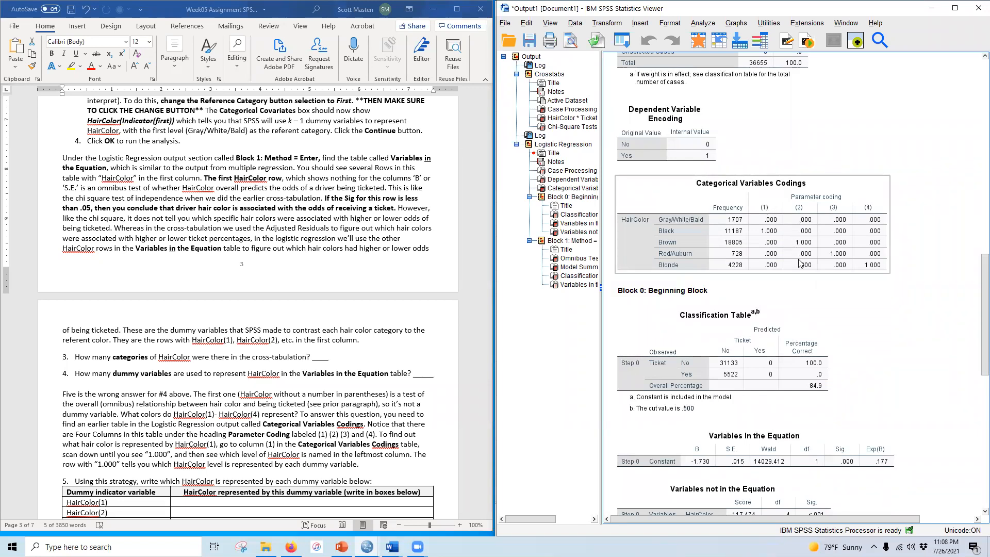
scroll(629, 134, down, 3)
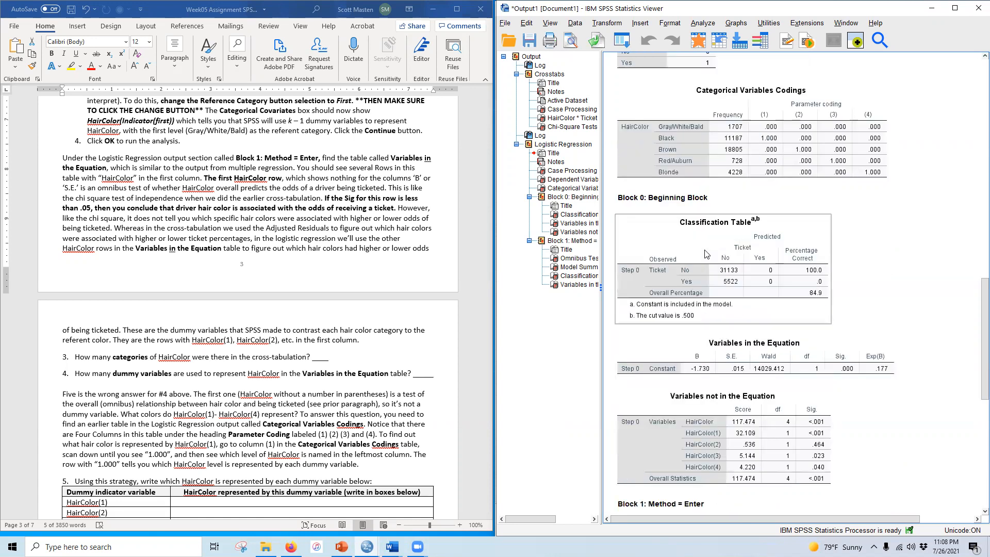
click(629, 134)
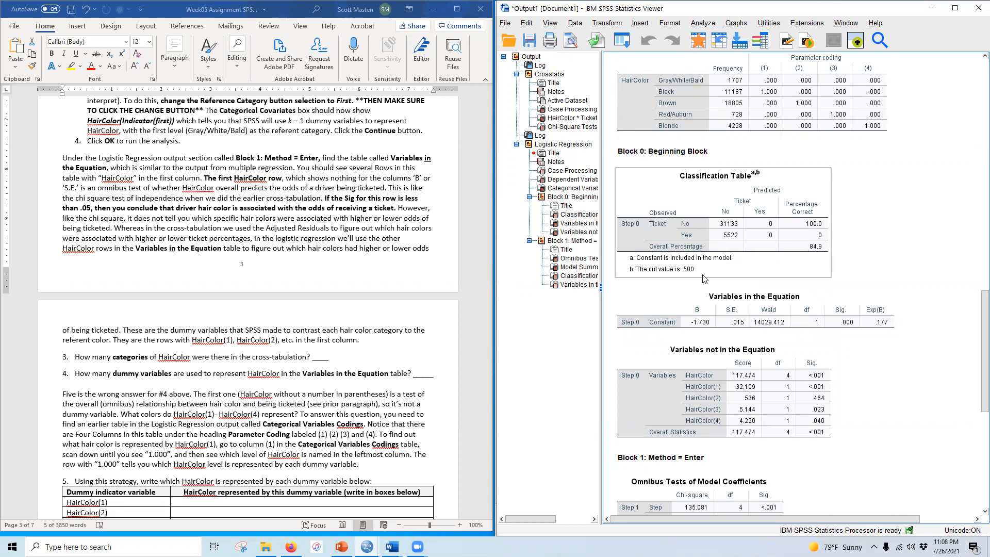
scroll(702, 221, down, 6)
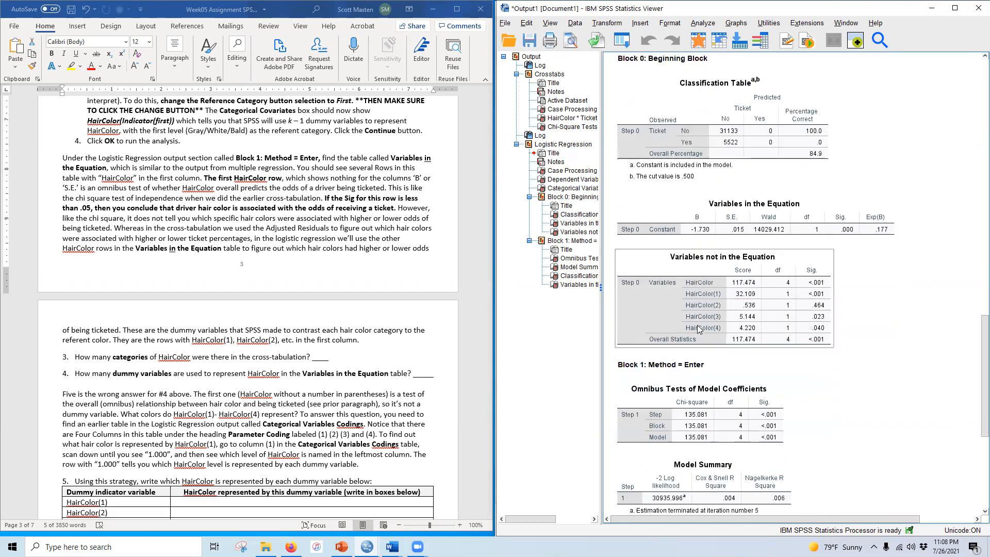
scroll(697, 325, down, 2)
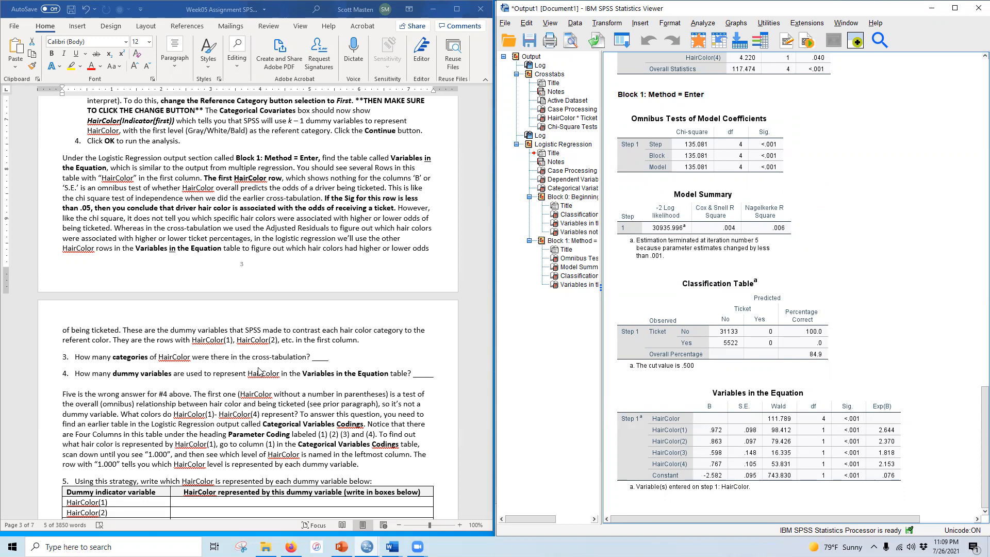
scroll(784, 366, up, 15)
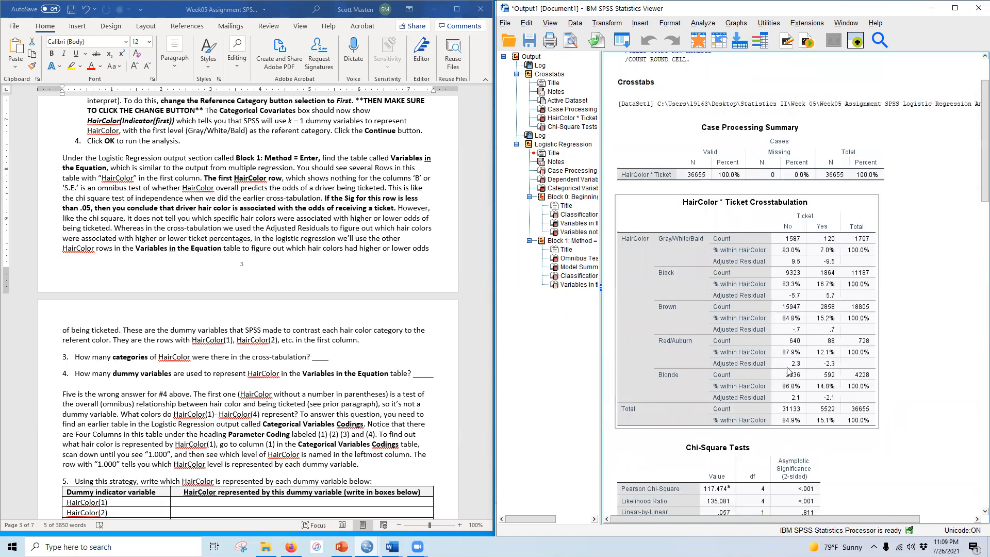
scroll(787, 370, down, 2)
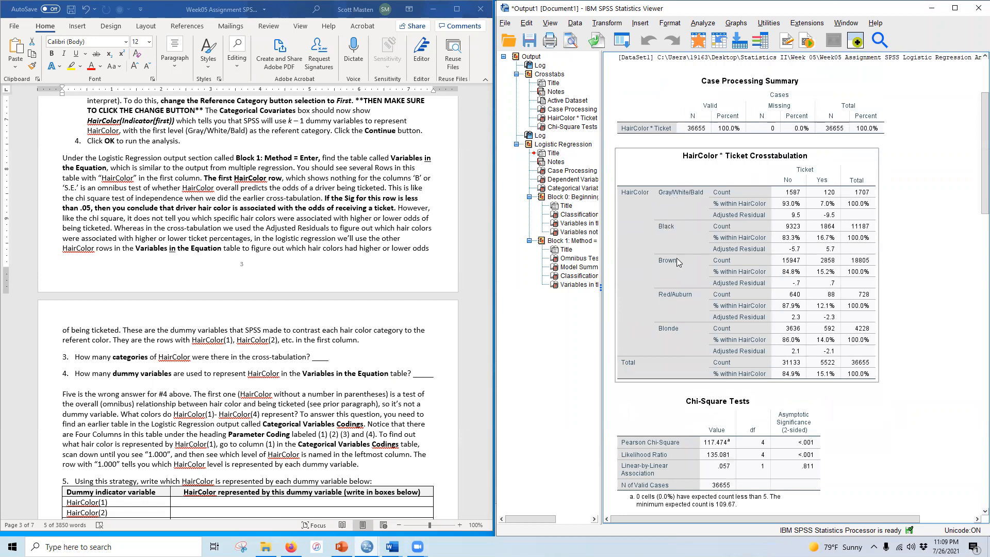
Step: Answer question 3 with 5 categories, then bold and highlight the answer
click(310, 356)
drag(313, 356, 327, 357)
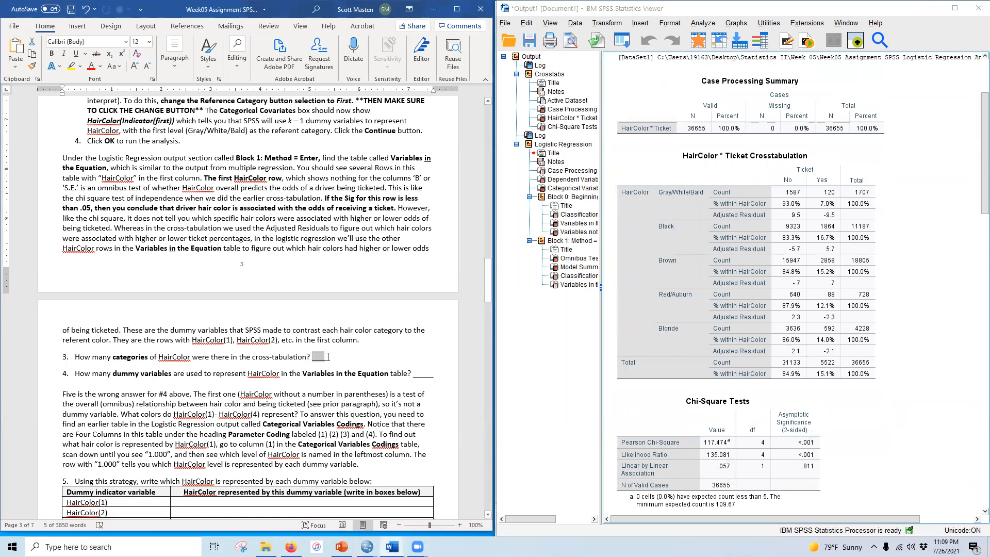
text(5)
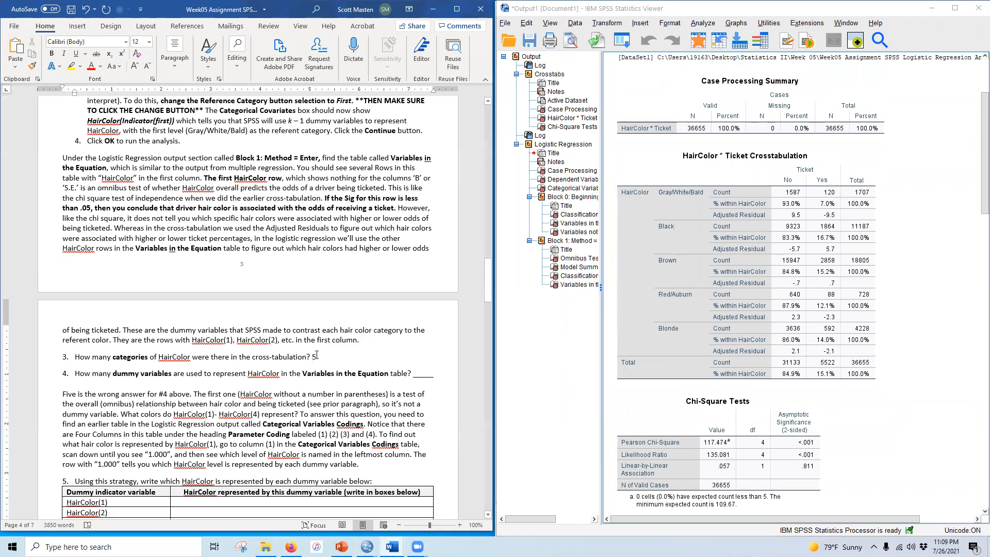
double_click(314, 355)
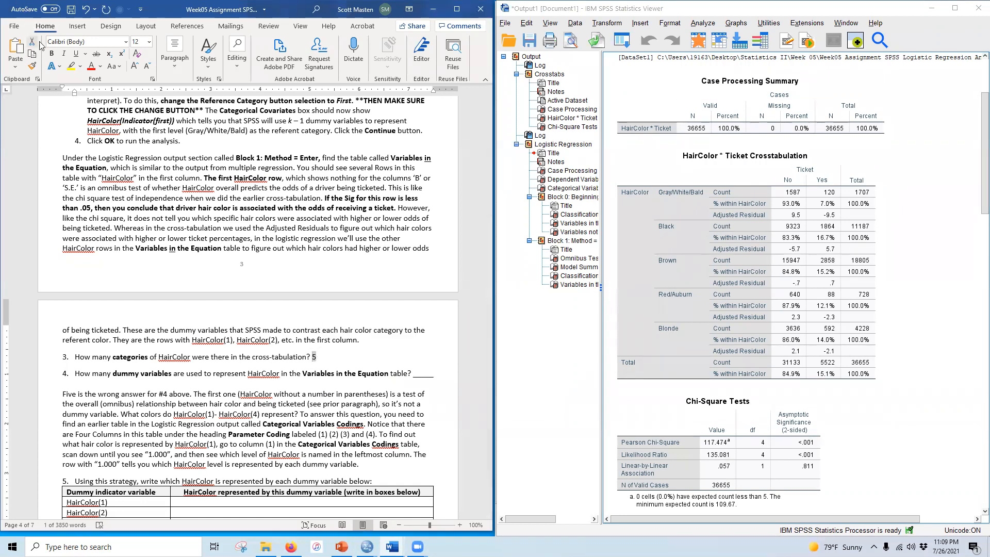
click(51, 54)
click(72, 66)
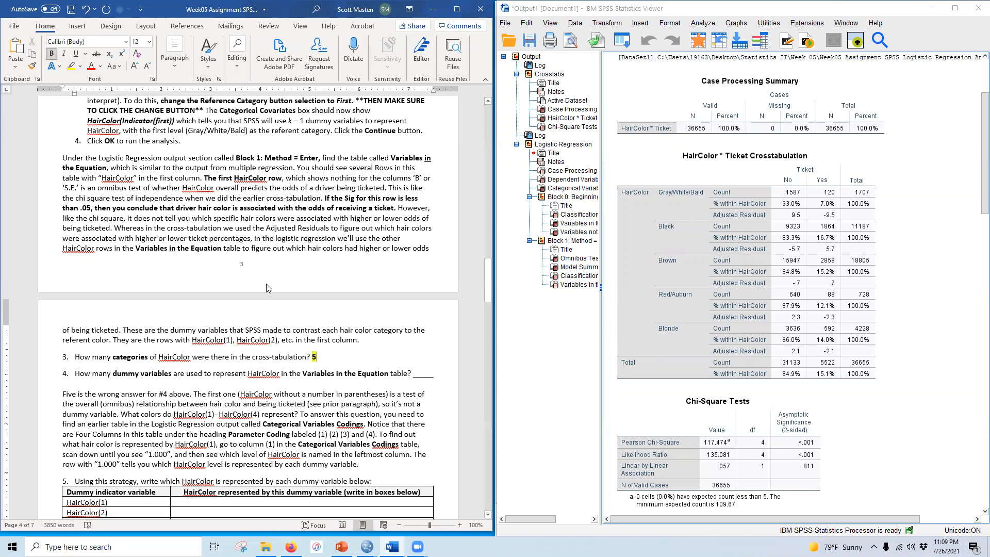
scroll(206, 322, down, 1)
scroll(206, 322, down, 2)
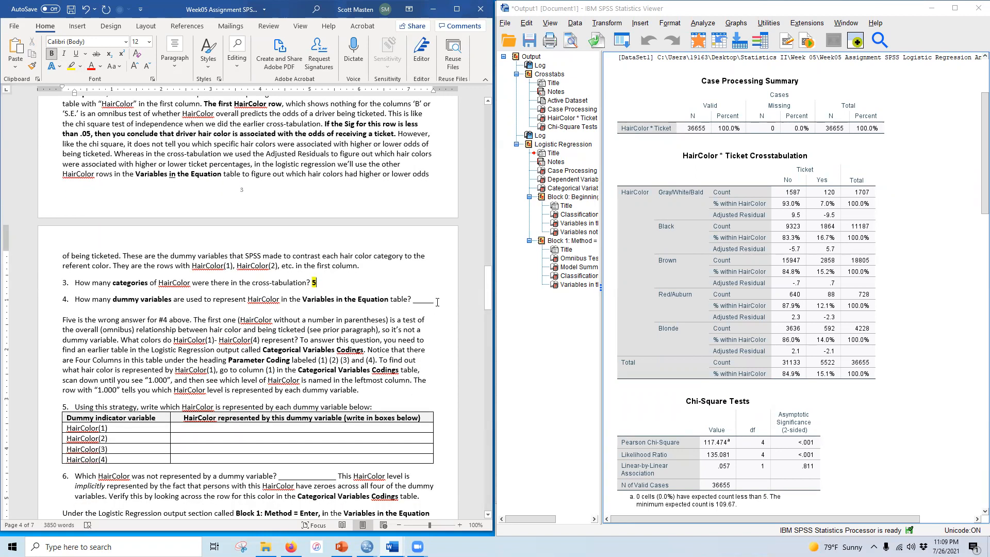
Step: Answer question 4 with 4 dummy variables, then bold and highlight the answer
scroll(714, 319, down, 15)
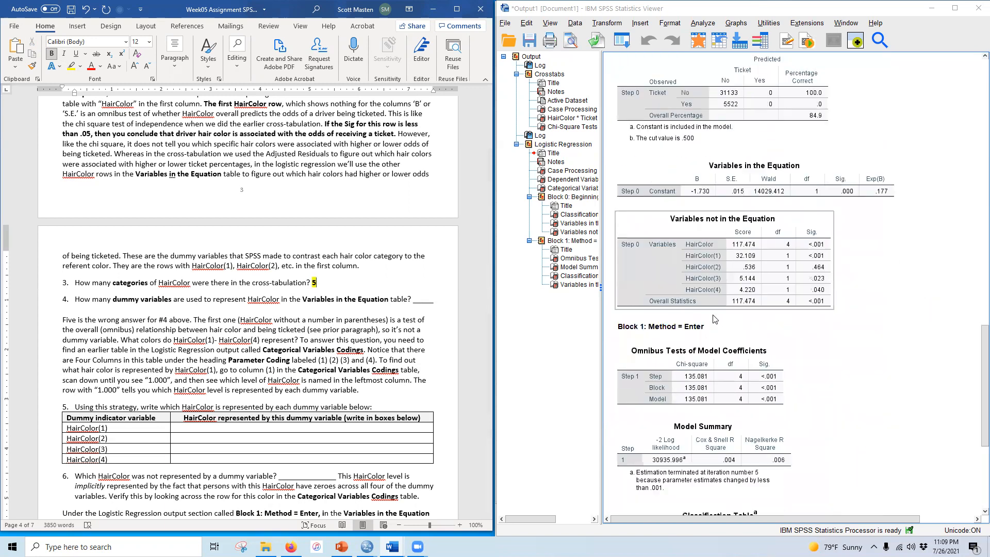
scroll(715, 319, down, 5)
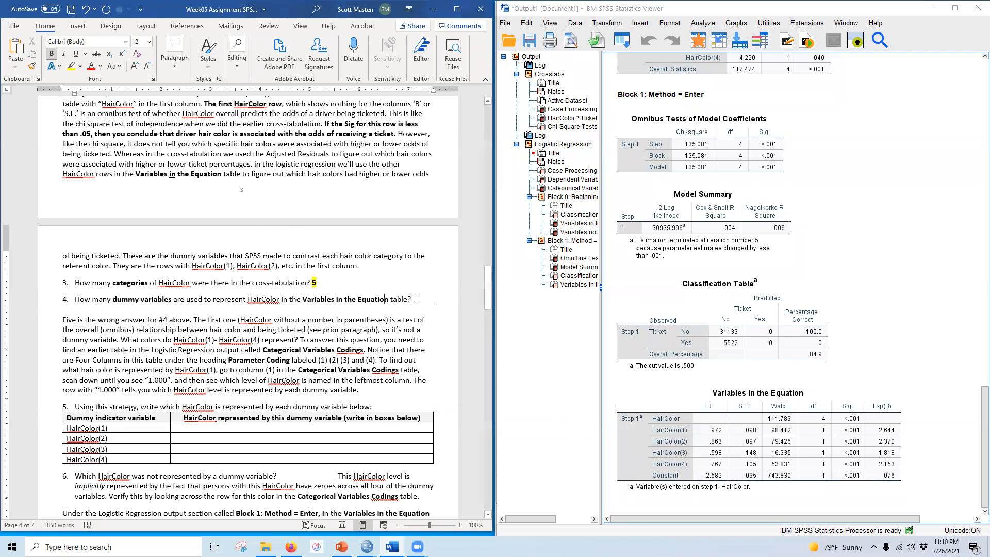
drag(414, 299, 432, 298)
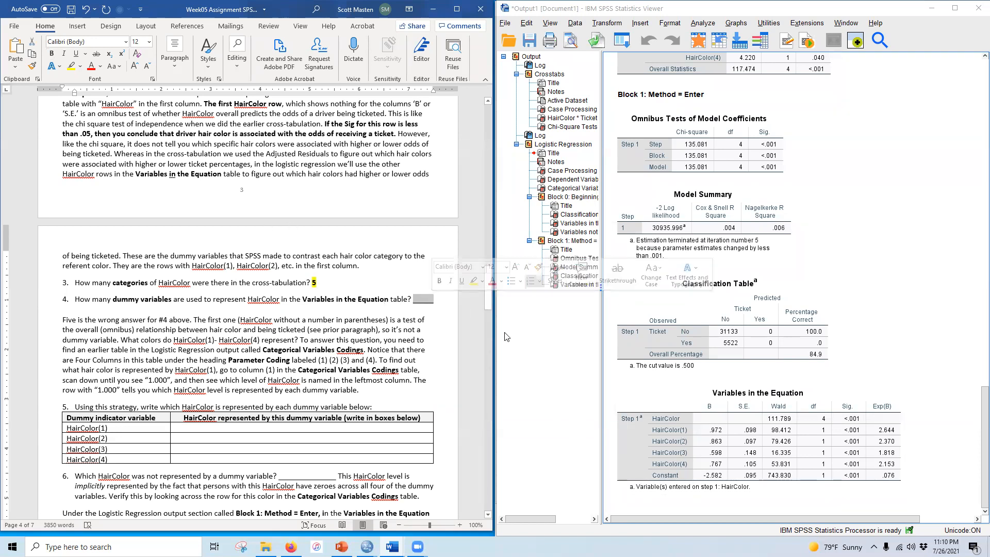
text(4)
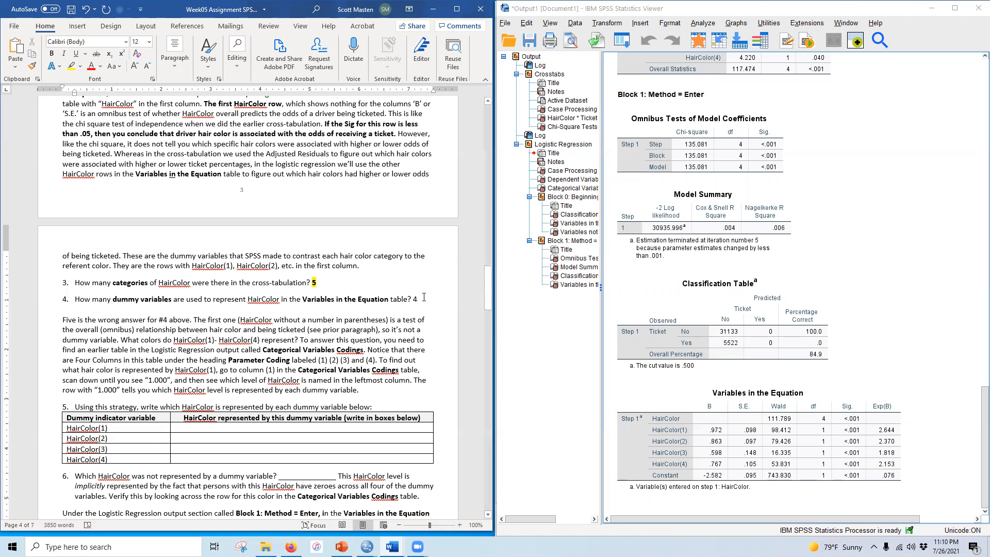
click(52, 54)
click(71, 66)
Step: Review the Categorical Variables Codings table to see which hair color each dummy variable represents
scroll(200, 348, down, 3)
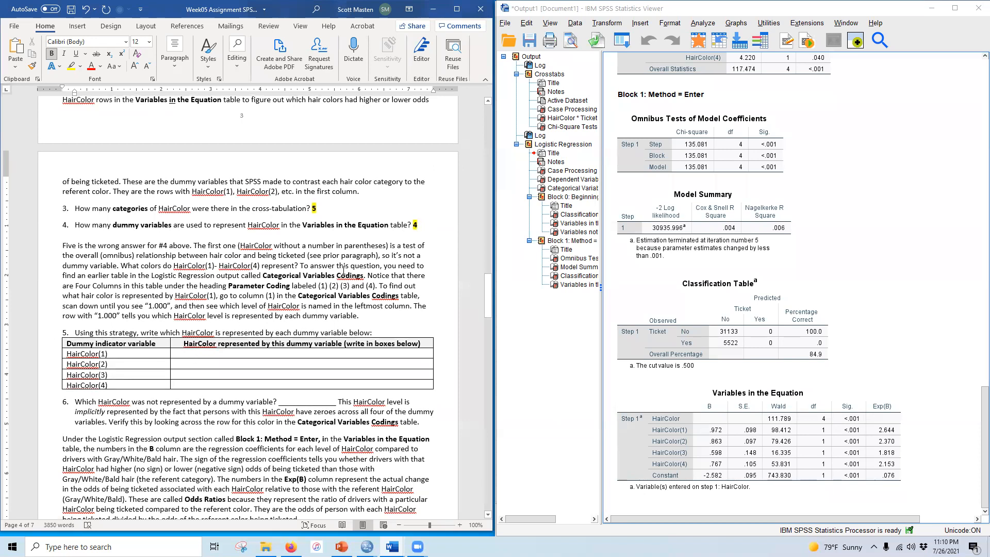
scroll(343, 270, down, 2)
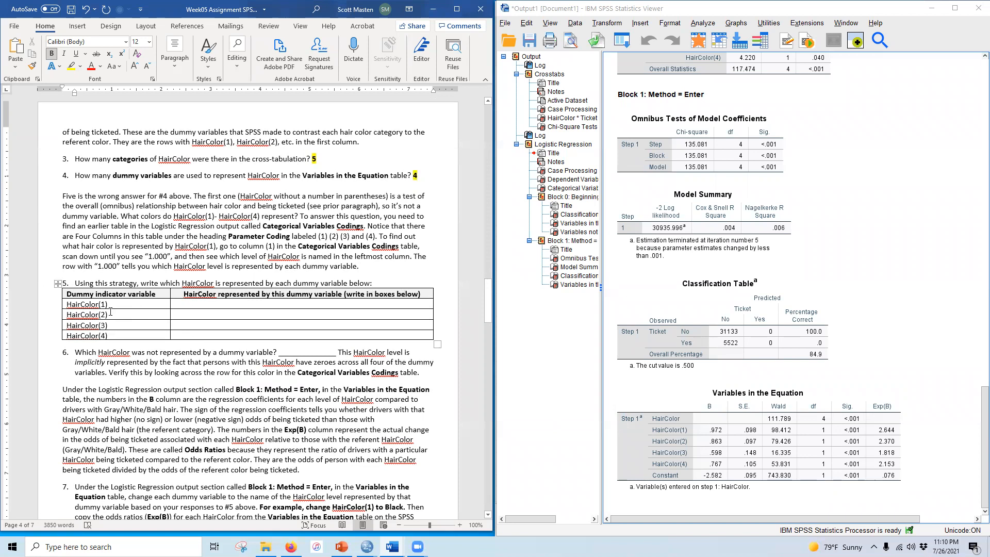
click(693, 421)
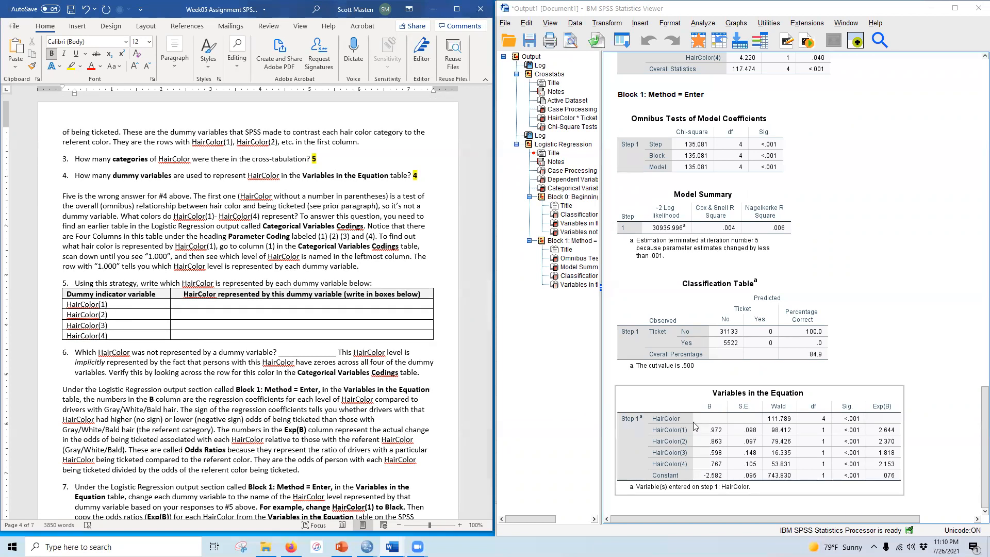
click(231, 295)
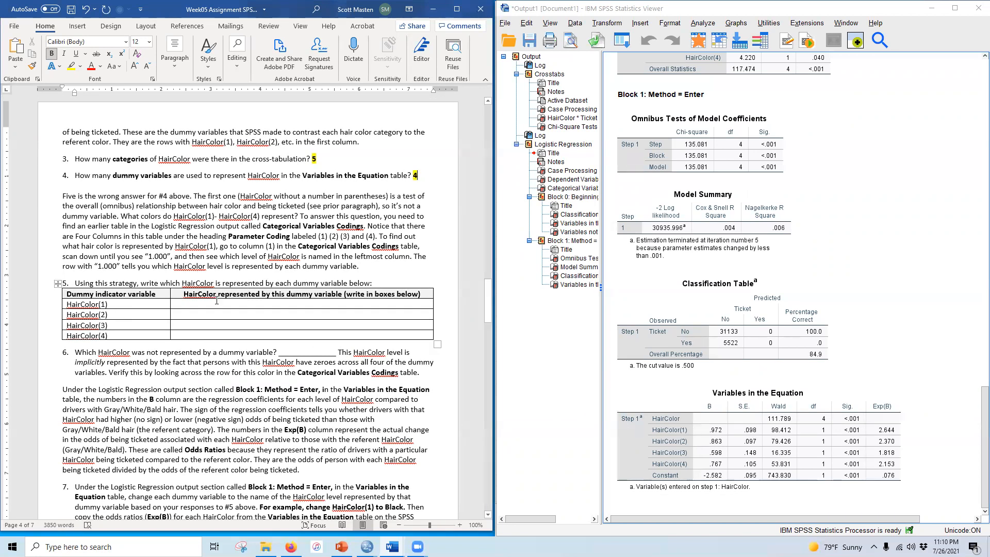
scroll(834, 465, up, 10)
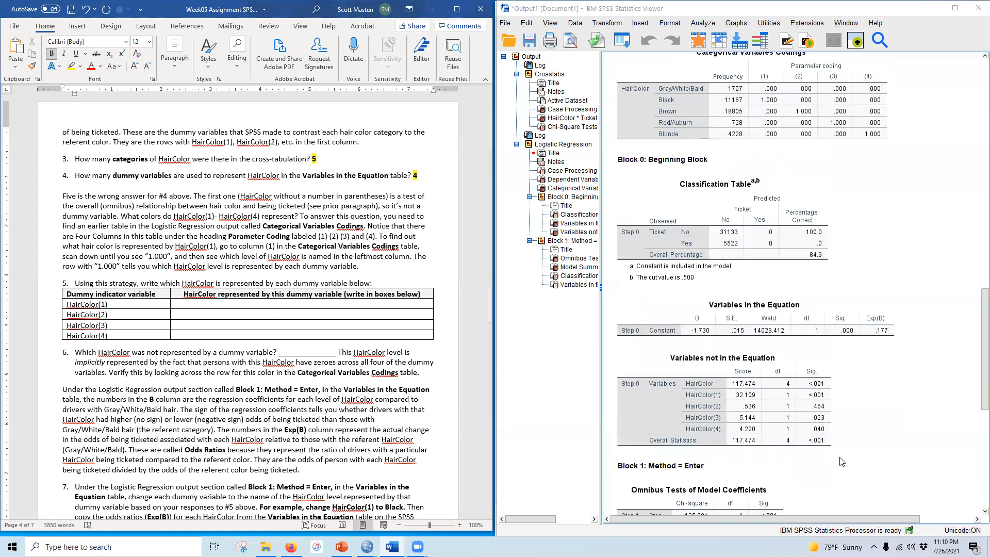
scroll(834, 465, up, 10)
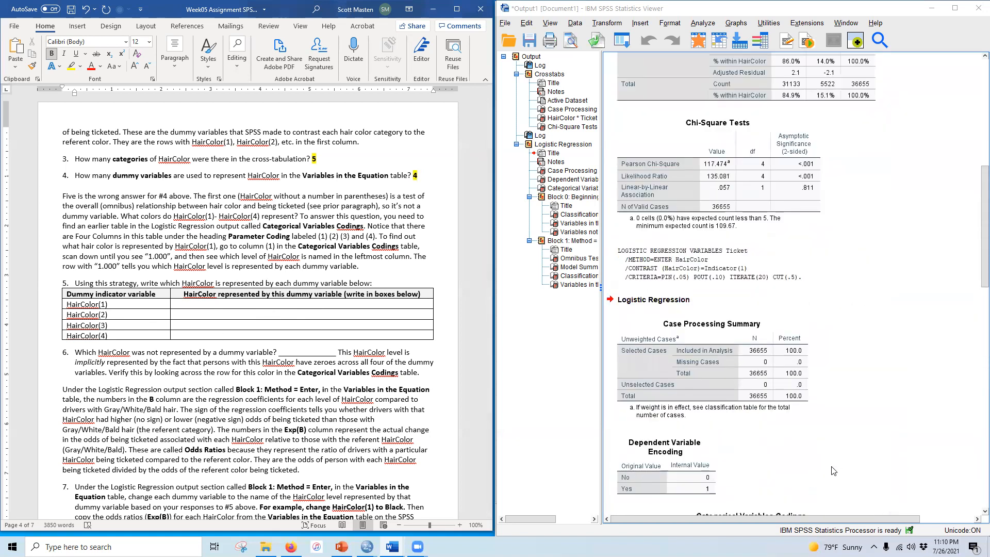
scroll(833, 470, down, 5)
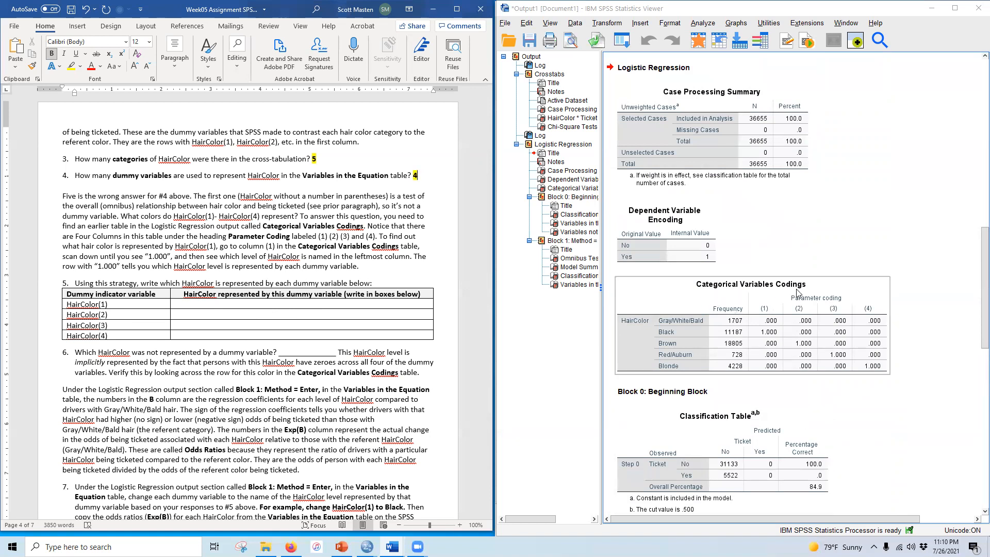
scroll(937, 338, down, 2)
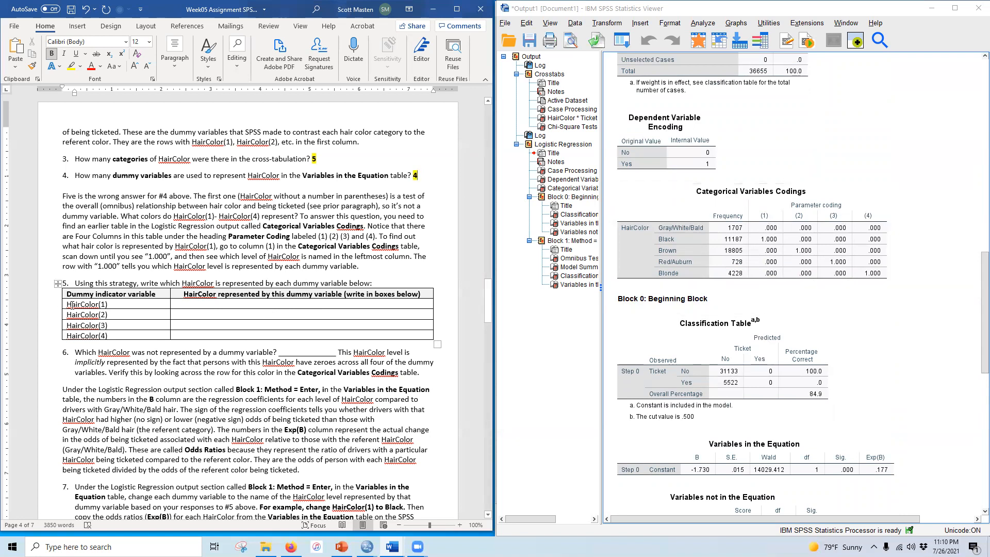
Step: Fill question 5's table with Black, Brown, Red/Auburn and Blonde for HairColor(1) to (4), then bold and highlight them
click(190, 303)
text(Black)
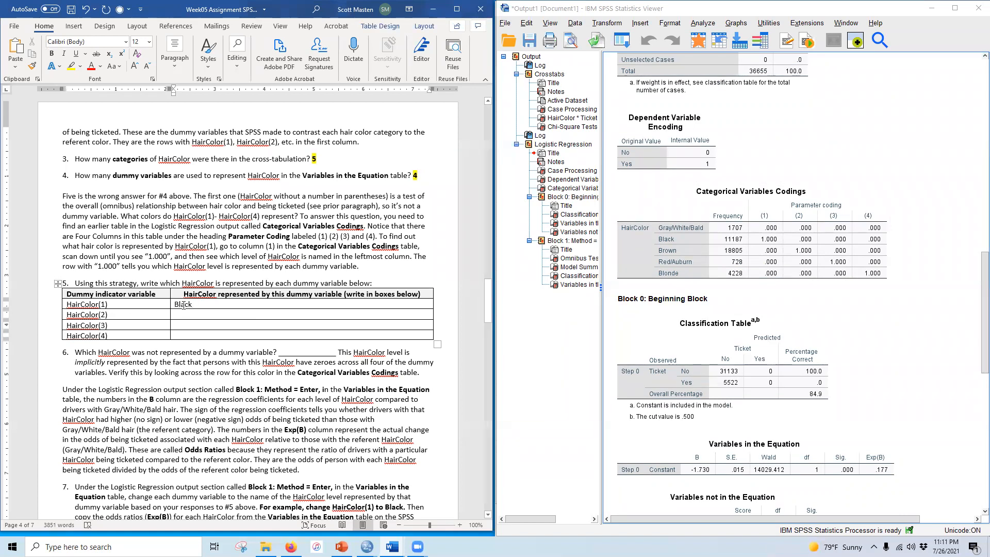
click(780, 228)
text(Brown)
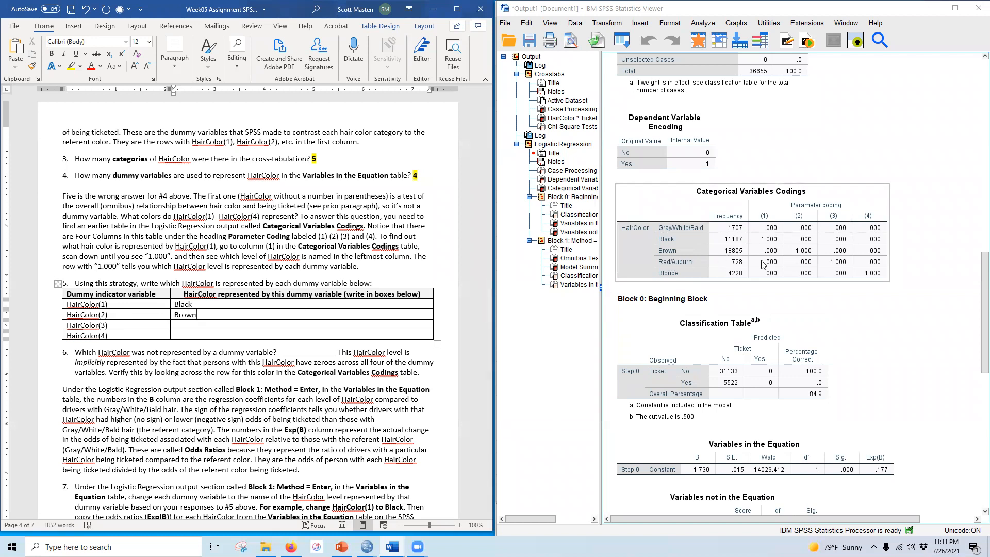
text(Red/Auburn)
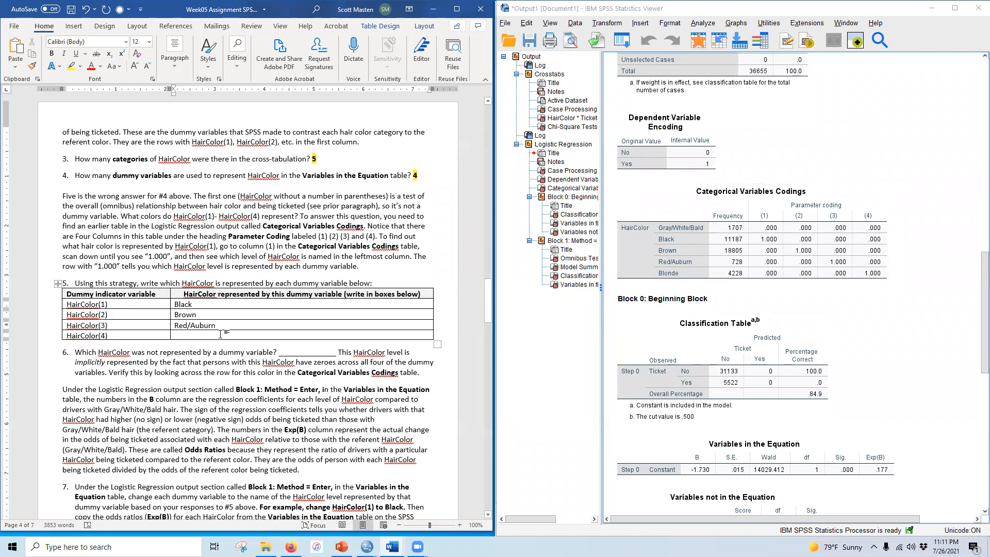
text(Blon)
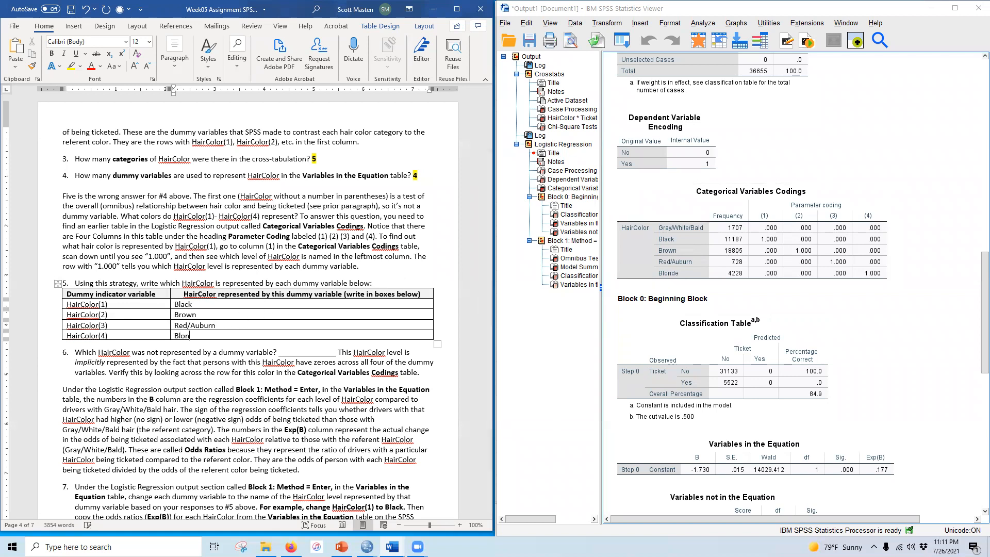
drag(186, 304, 188, 336)
click(52, 53)
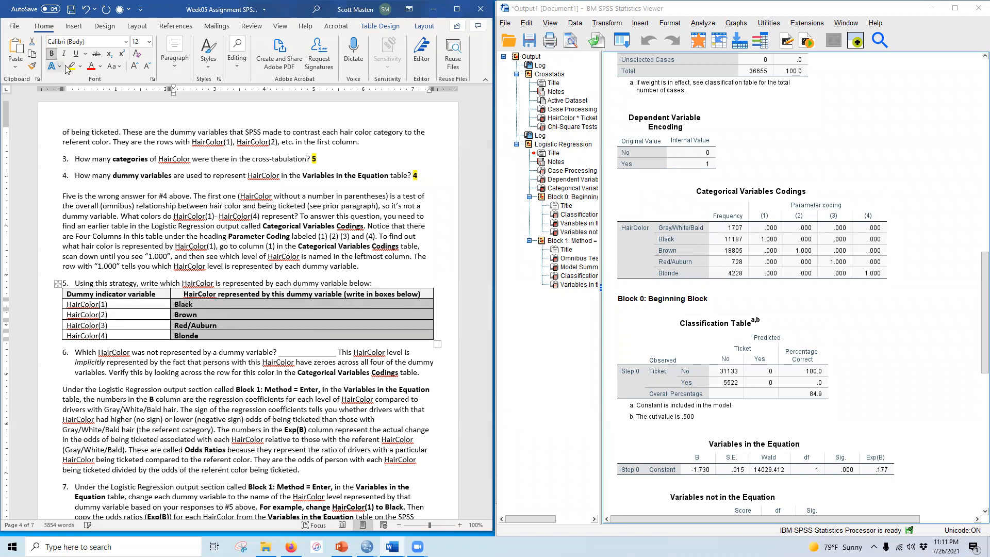
click(72, 66)
Step: Answer question 6 with Gray/White/Bald, then bold and highlight the answer
click(740, 334)
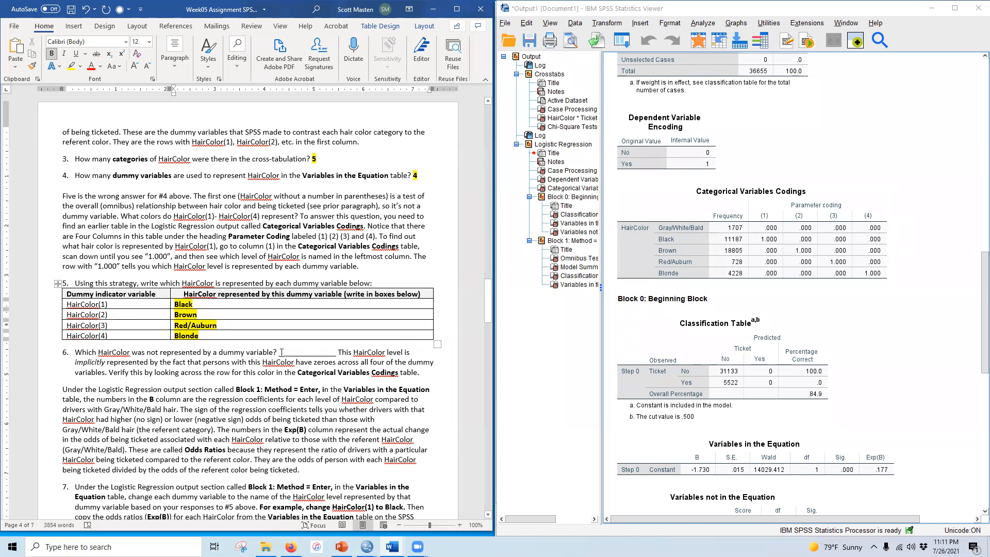
drag(281, 352, 335, 352)
text(Gray/Wh)
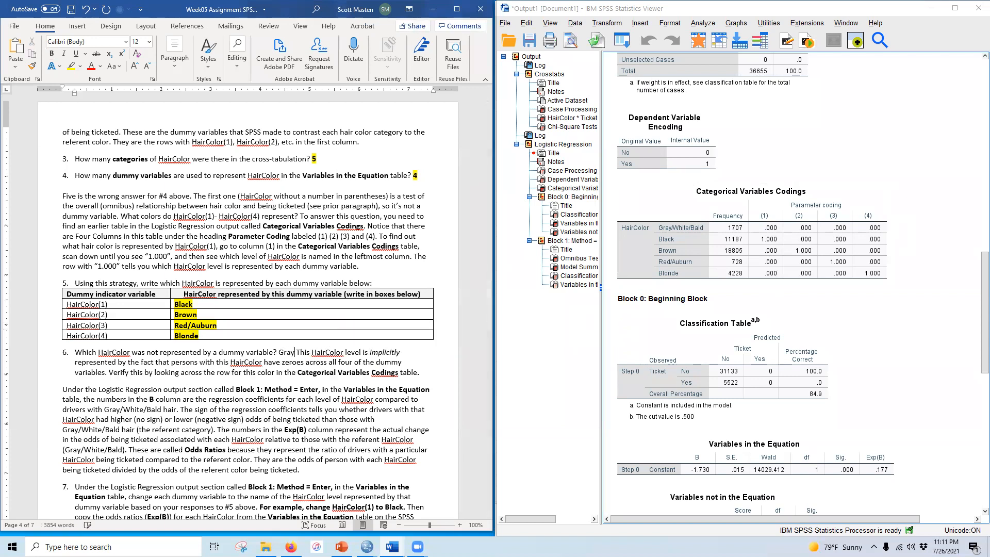
text(ite/Bald)
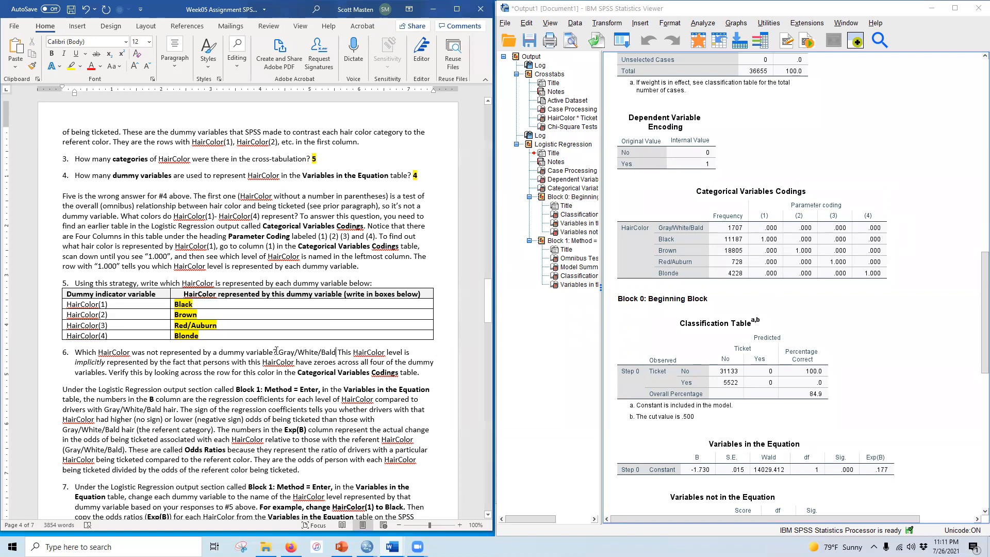
drag(279, 352, 337, 352)
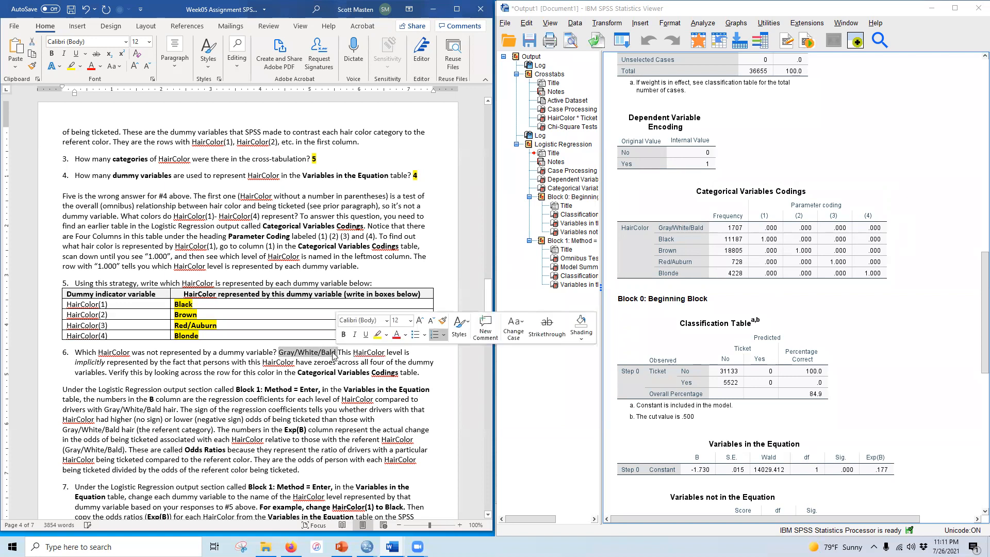
click(51, 54)
click(71, 66)
click(115, 173)
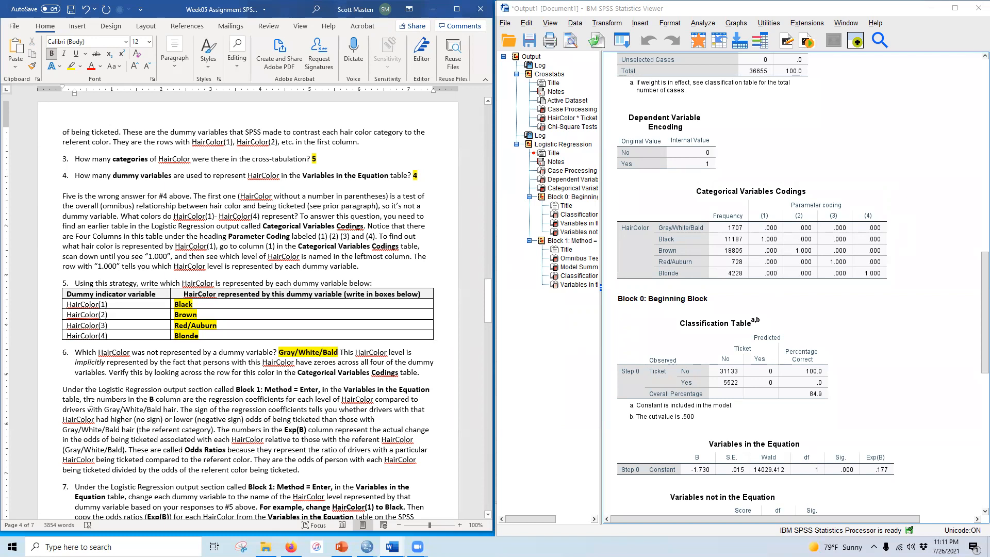
Step: Review question 7's odds ratio table alongside the Variables in the Equation output
scroll(91, 402, down, 4)
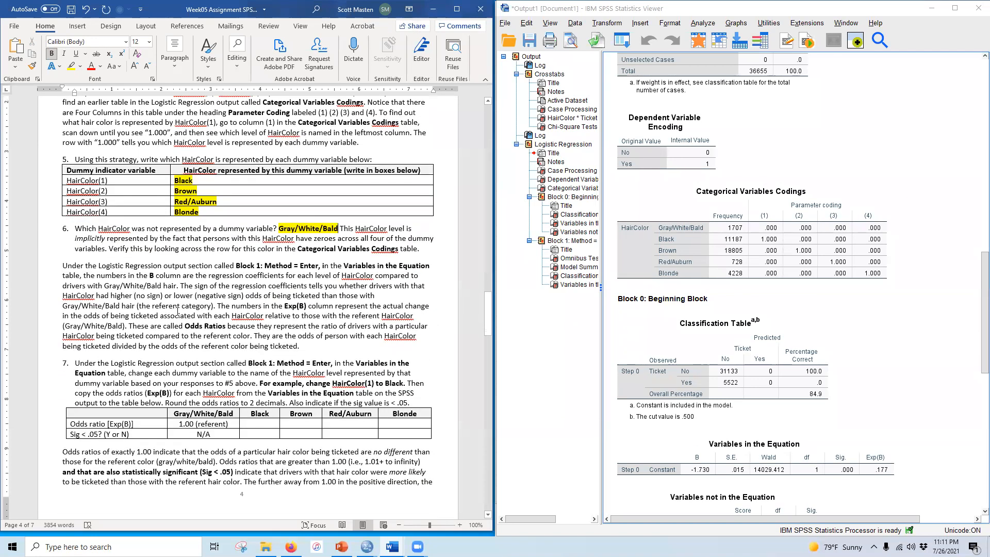
scroll(778, 341, down, 10)
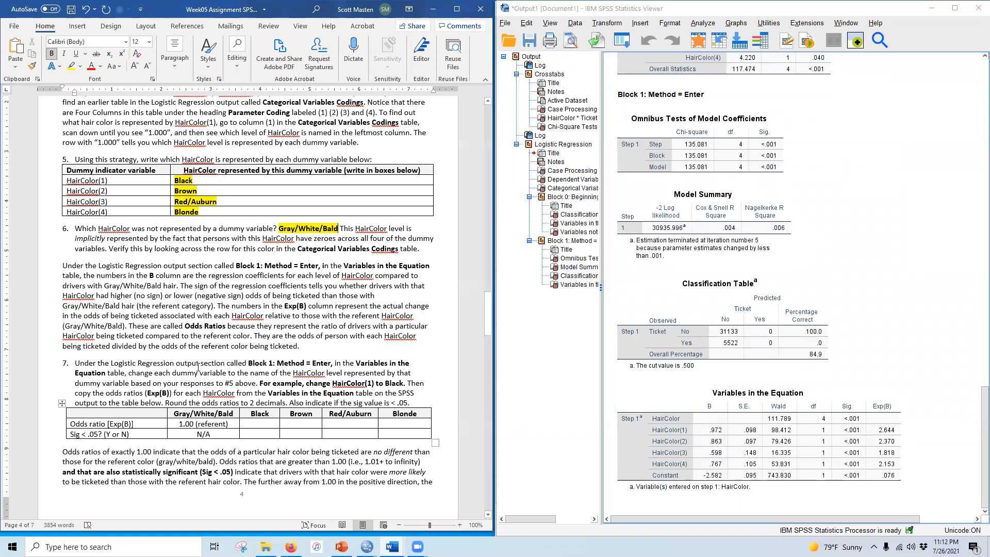
scroll(218, 384, down, 4)
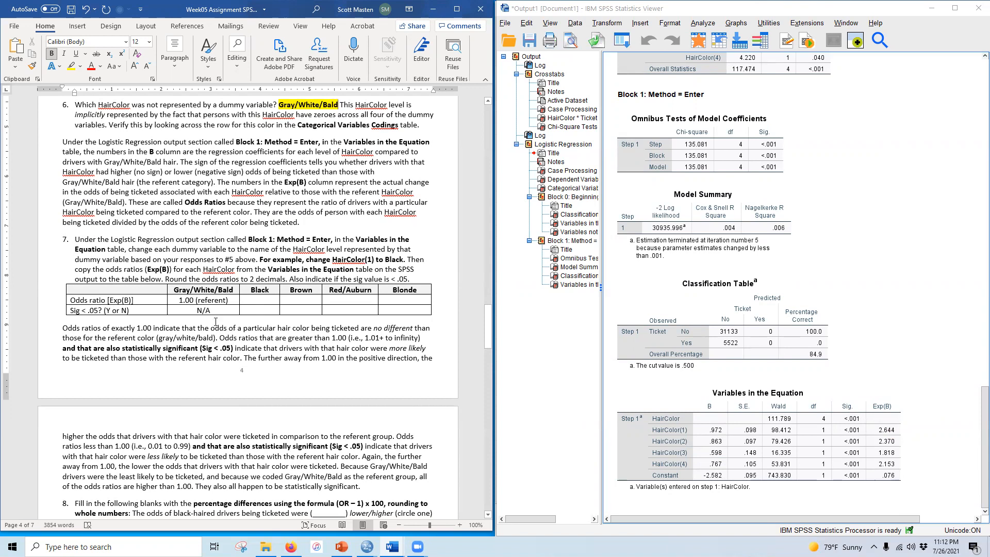
click(684, 430)
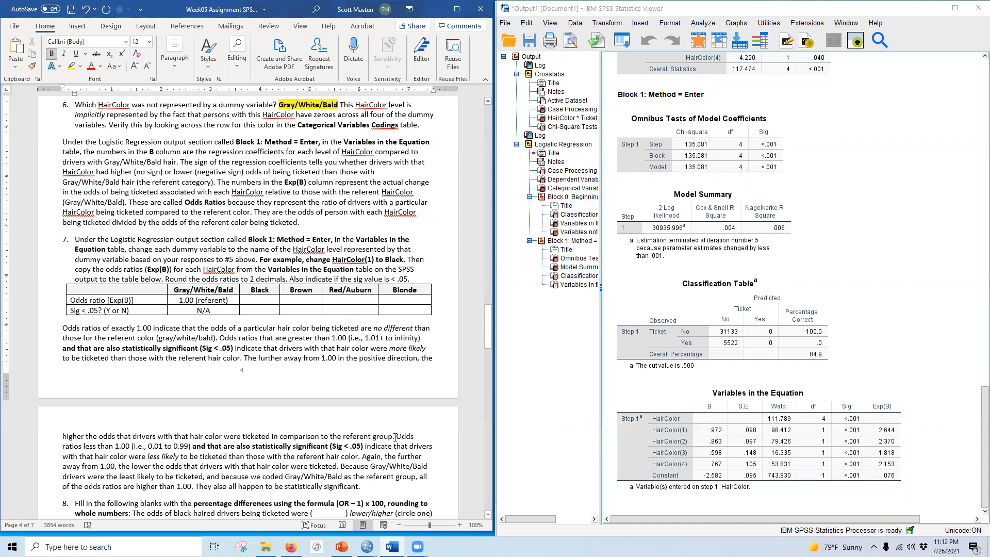
click(635, 450)
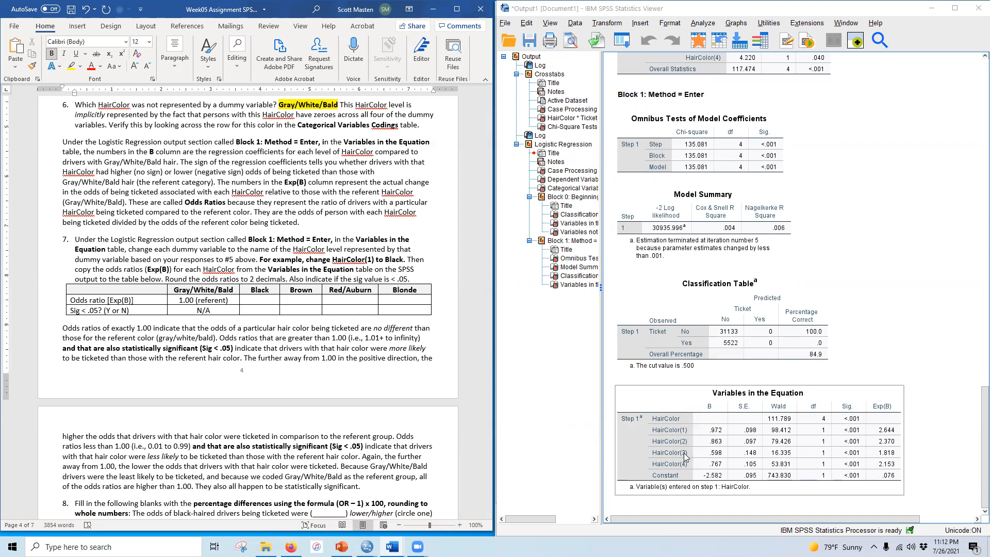
click(270, 298)
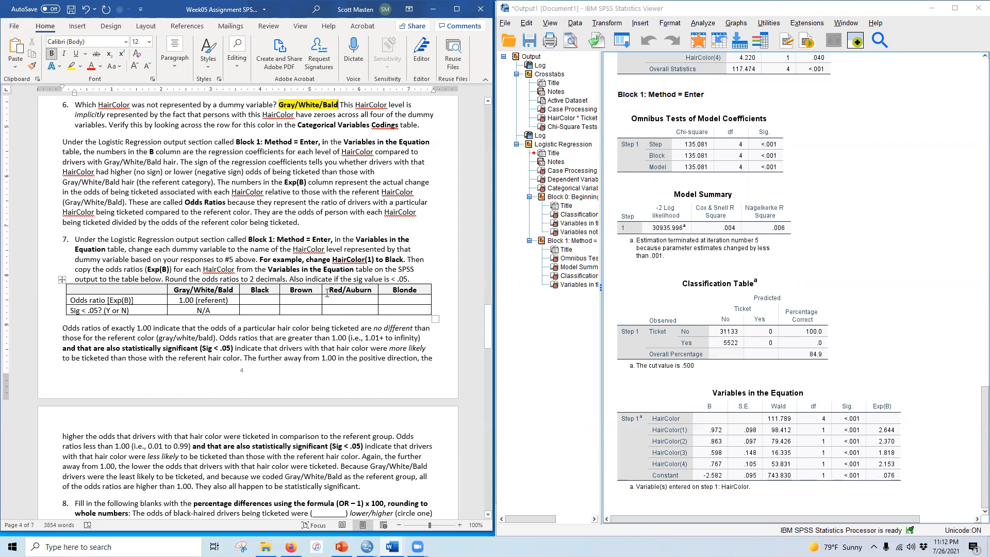
click(618, 437)
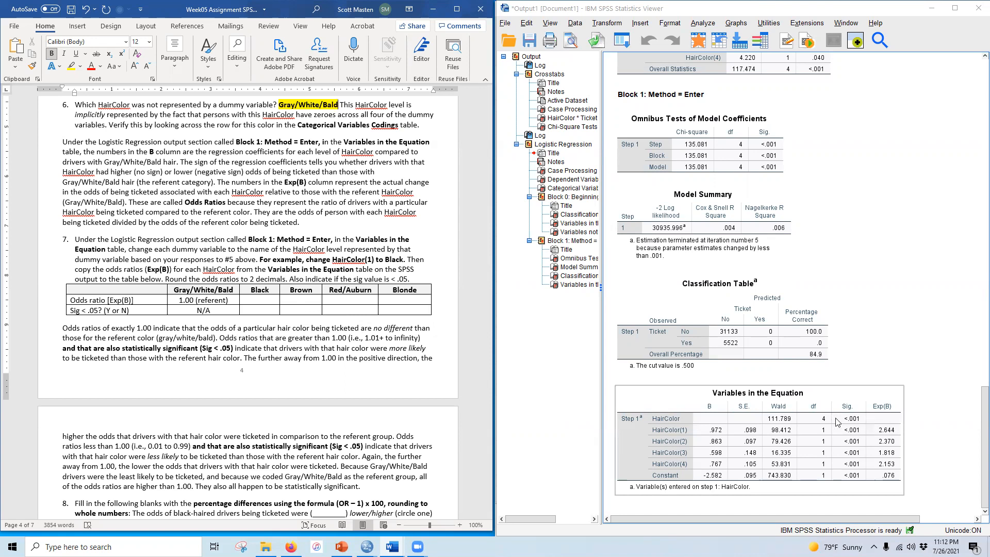
Step: Rename the HairColor(1) to (4) rows of the Variables in the Equation table to Black, Brown, Red/Auburn and Blonde
double_click(668, 431)
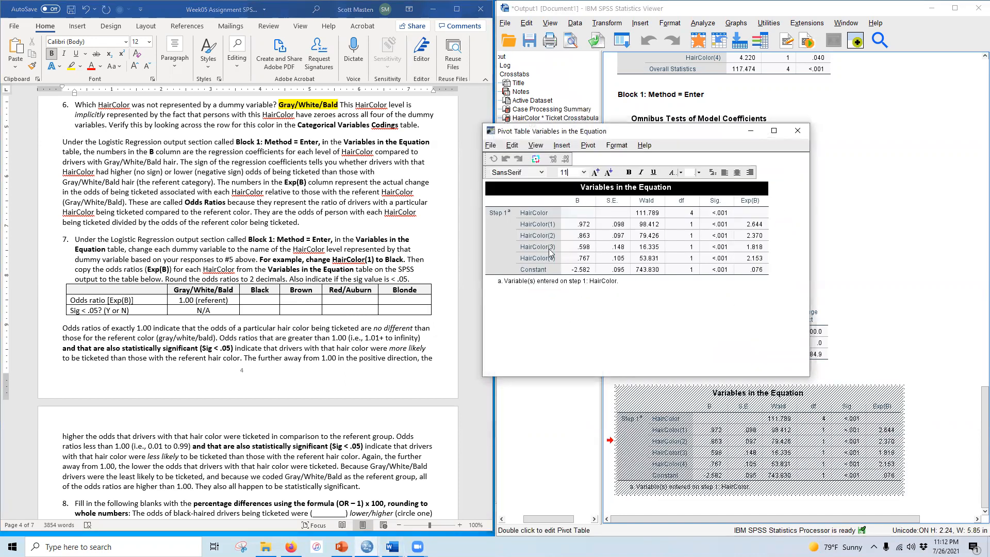
click(533, 223)
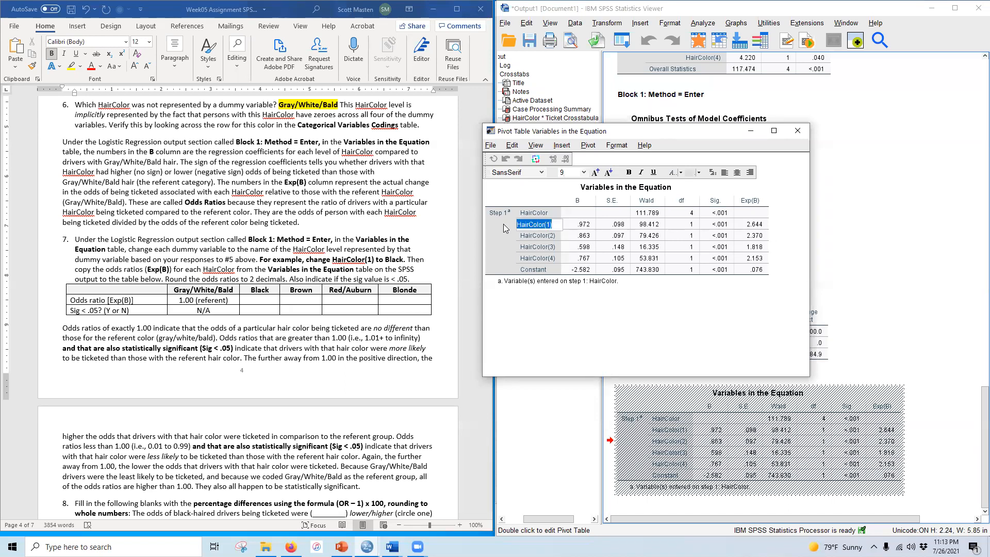
text(Black)
double_click(538, 236)
double_click(546, 248)
text(Red/Auburn)
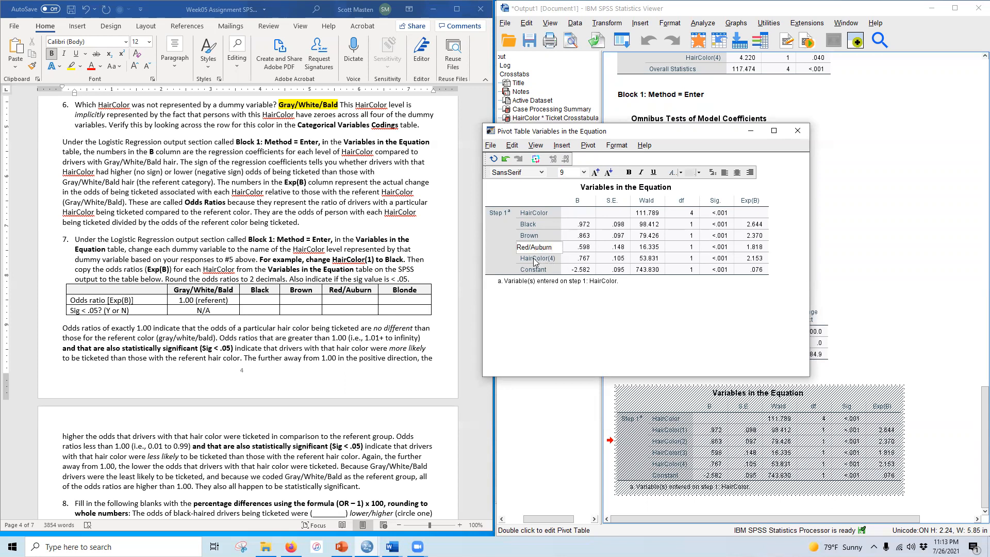
double_click(535, 259)
text(Blonde)
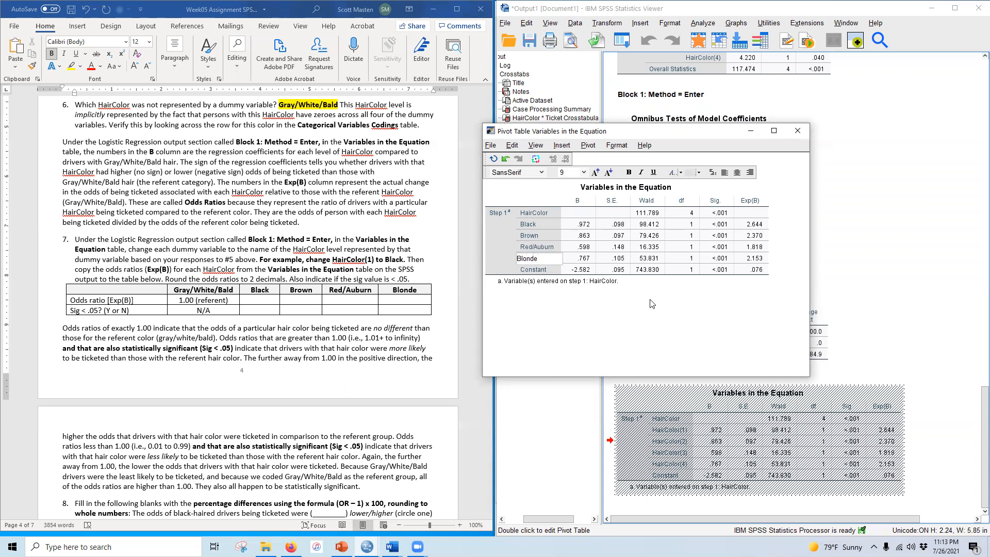
key(Return)
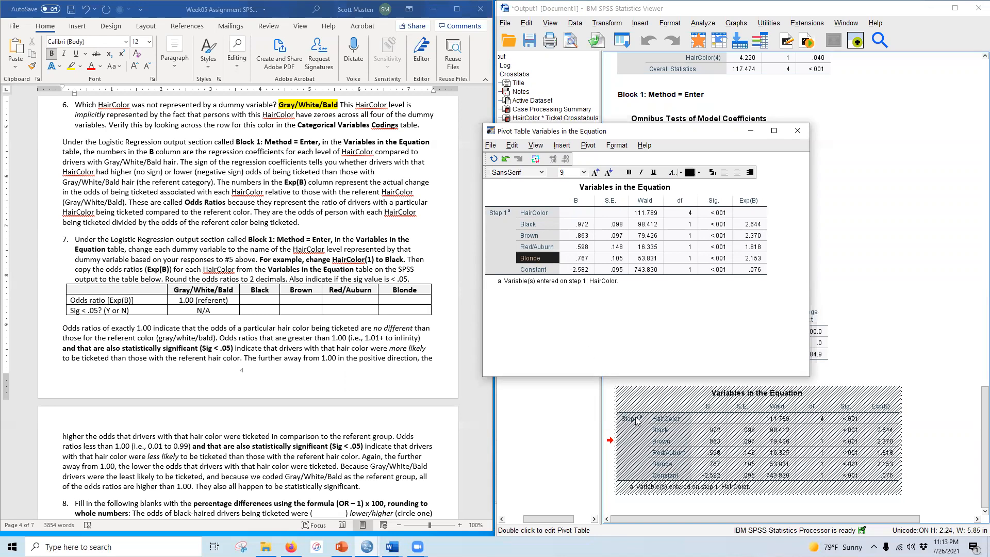
click(797, 132)
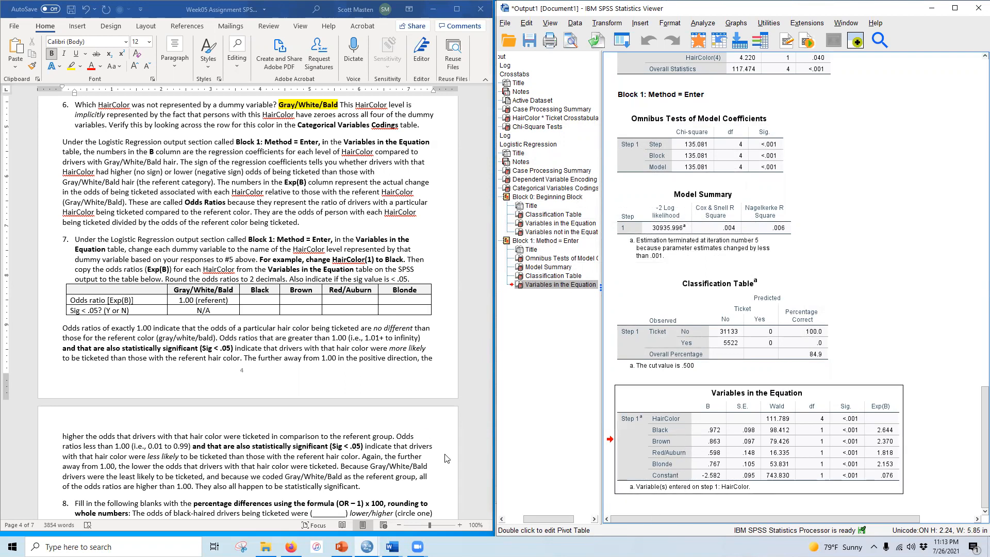
Step: Enter odds ratios 2.64 for Black and 2.37 for Brown in question 7's table, marking both significant with Y
click(262, 298)
click(766, 454)
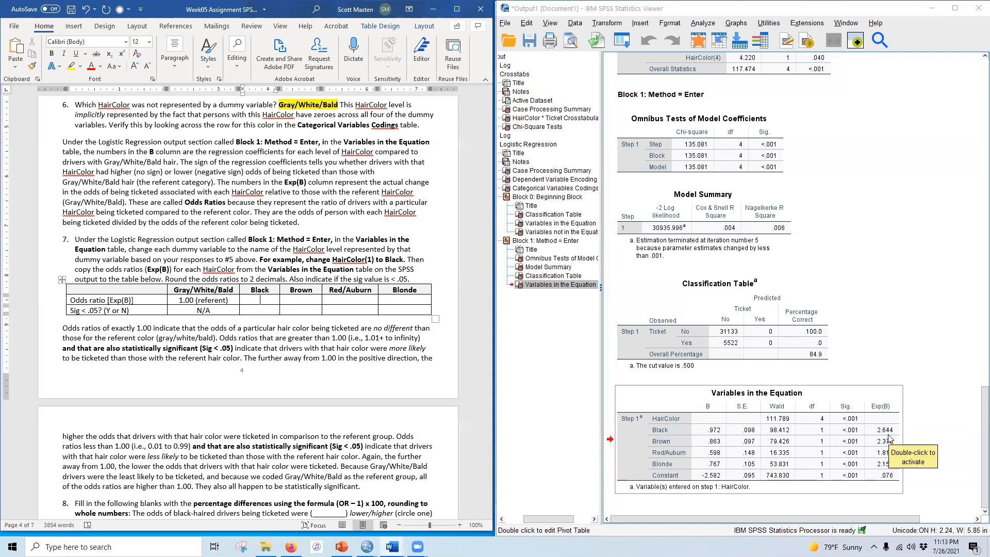
key(alt+Tab)
text(2)
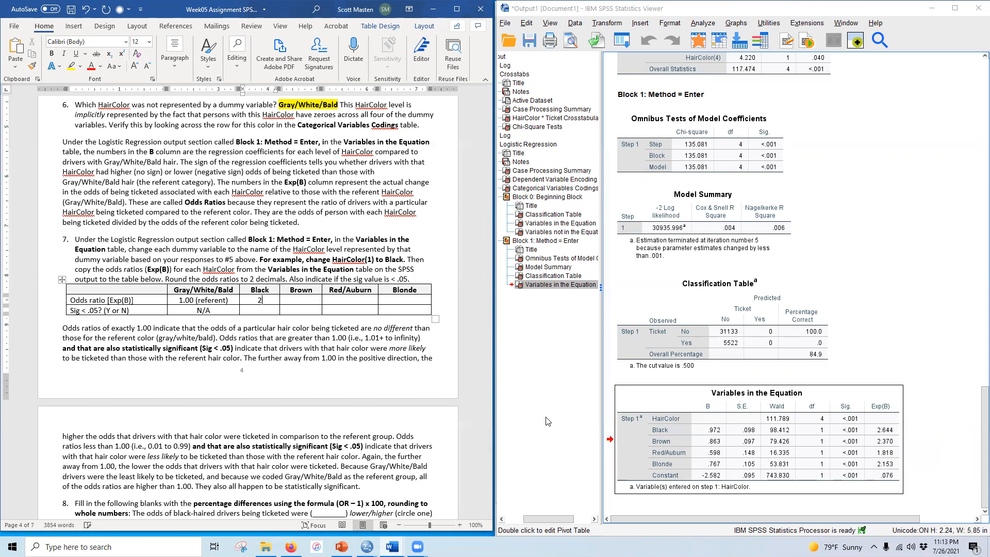
text(.64)
click(303, 299)
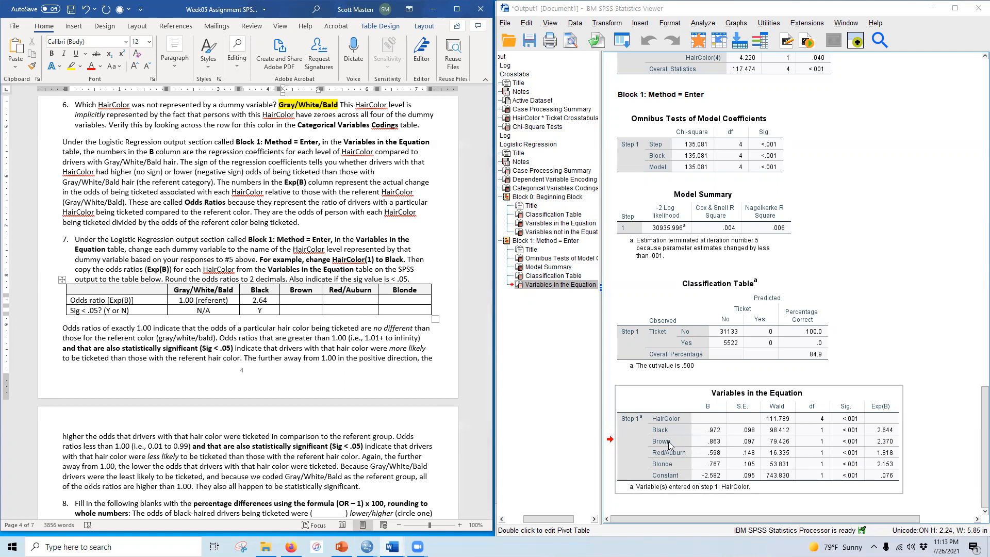
text(2.37)
text(Y)
text(1.82)
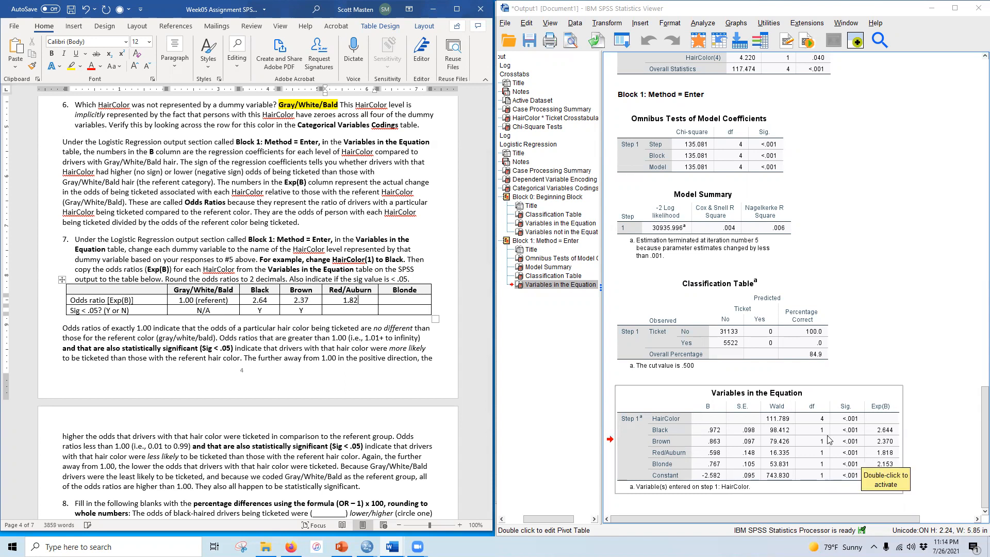
Step: Enter odds ratios 1.82 for Red/Auburn and 2.15 for Blonde, marking both significant with Y
click(349, 309)
text(Y)
click(428, 299)
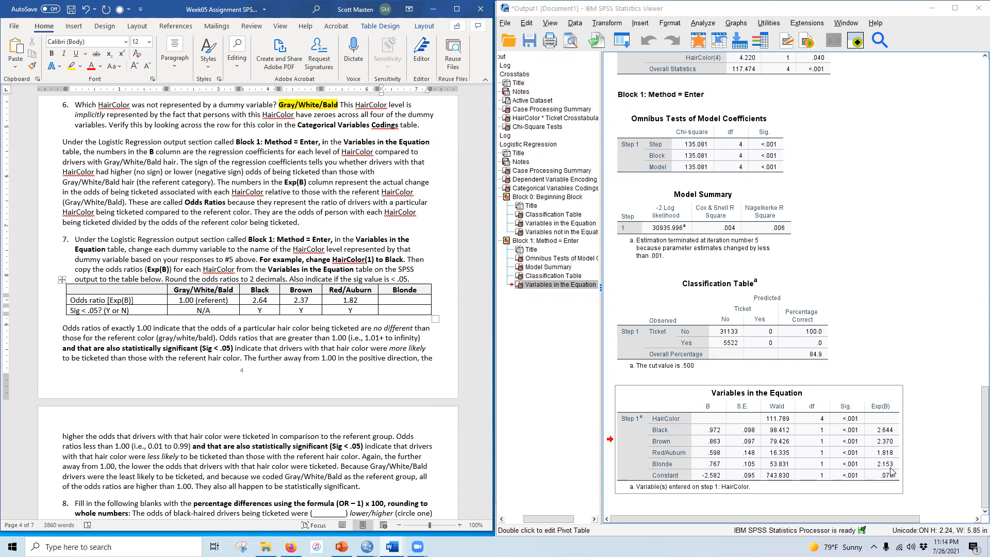
text(2.15)
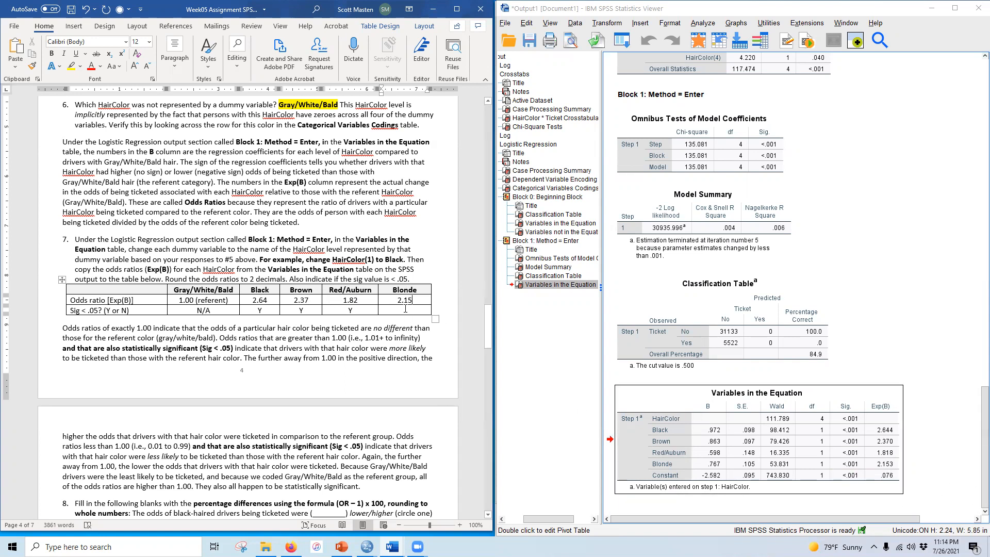
text(Y)
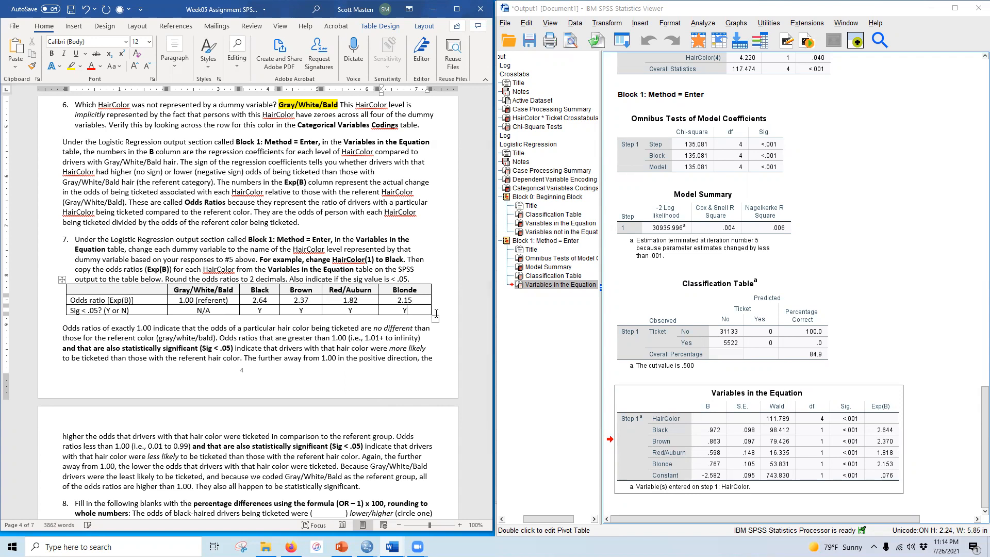
Step: Bold and highlight the odds ratios and significance entries in question 7's table
drag(251, 300, 395, 308)
click(52, 54)
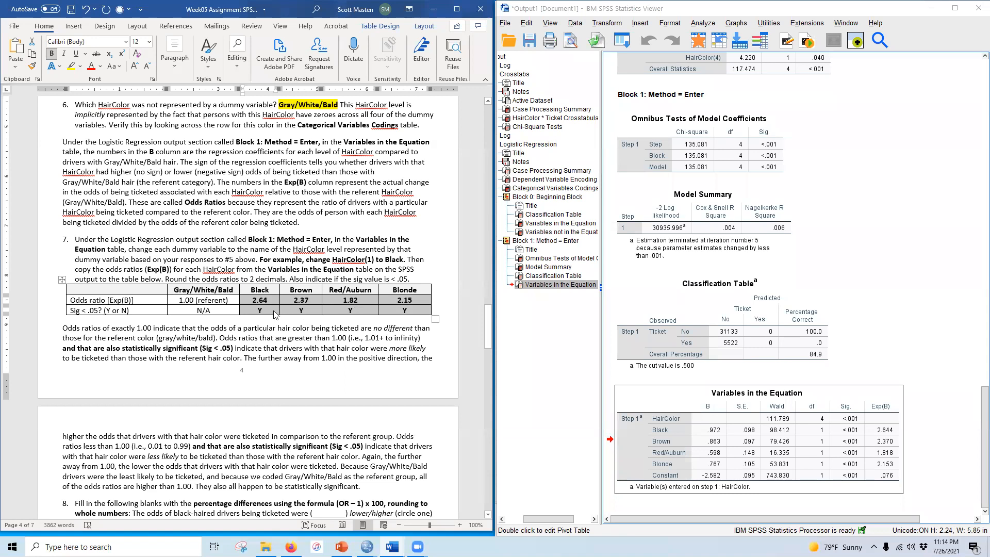
click(72, 66)
click(156, 264)
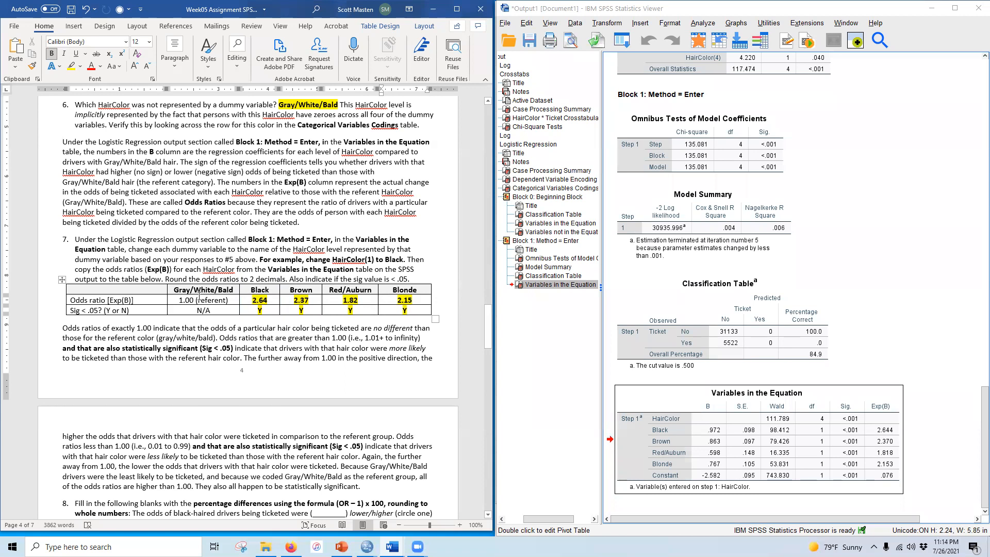
Step: Fill question 8's black-haired drivers blank with 164%
scroll(172, 399, down, 5)
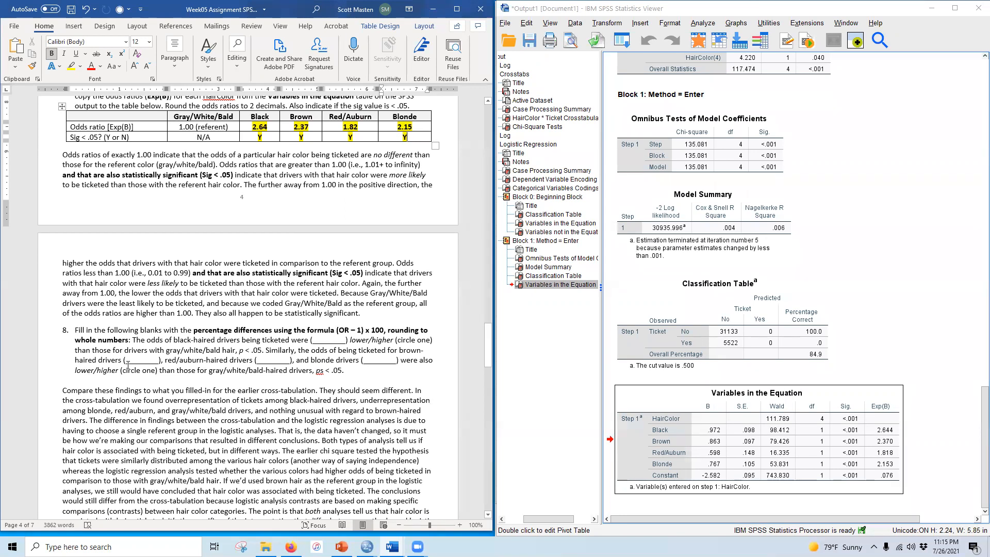
scroll(143, 355, down, 1)
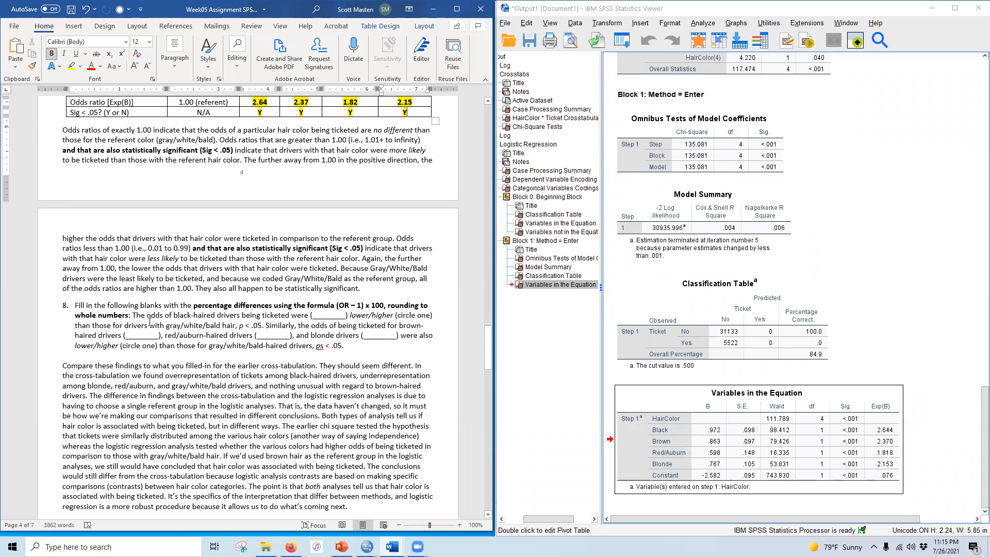
scroll(211, 324, up, 1)
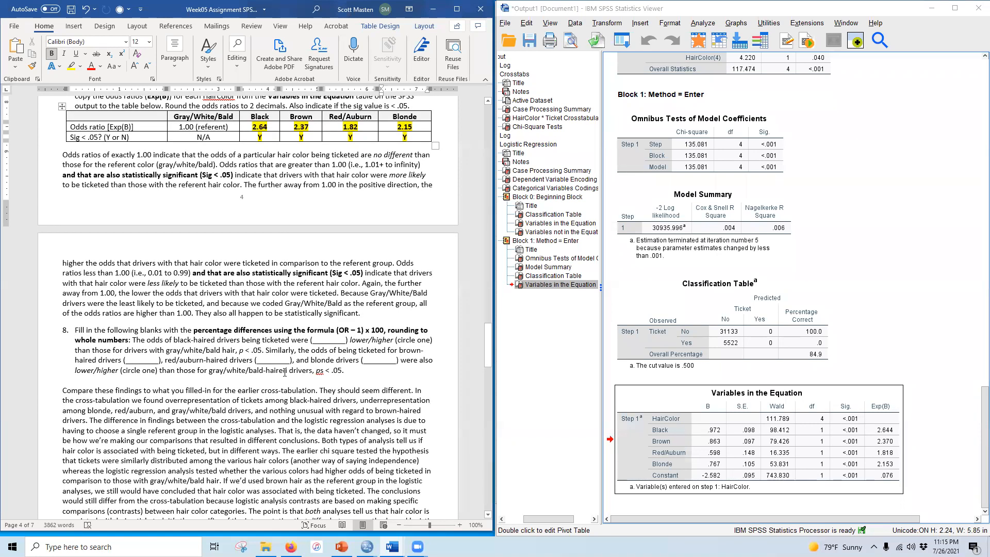
drag(313, 340, 345, 339)
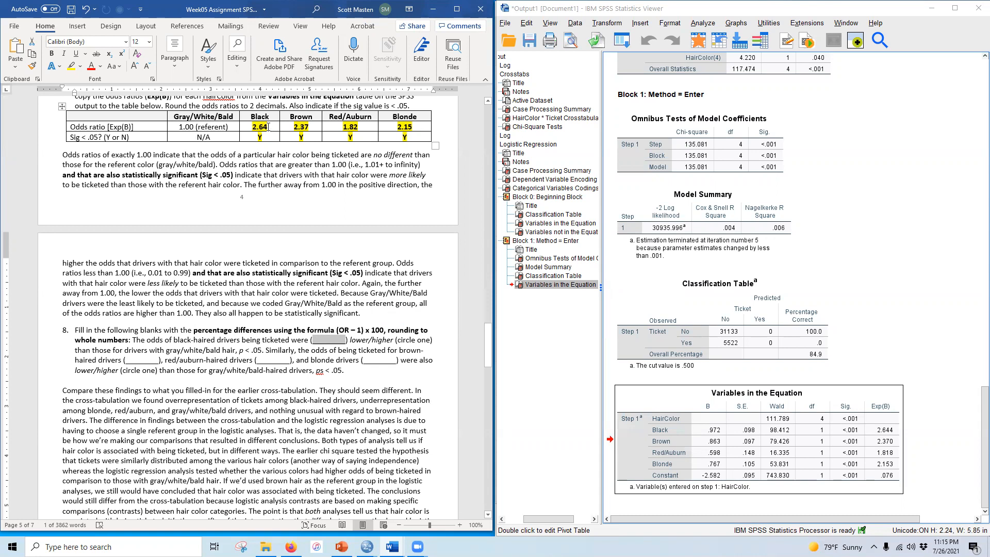
text(164)
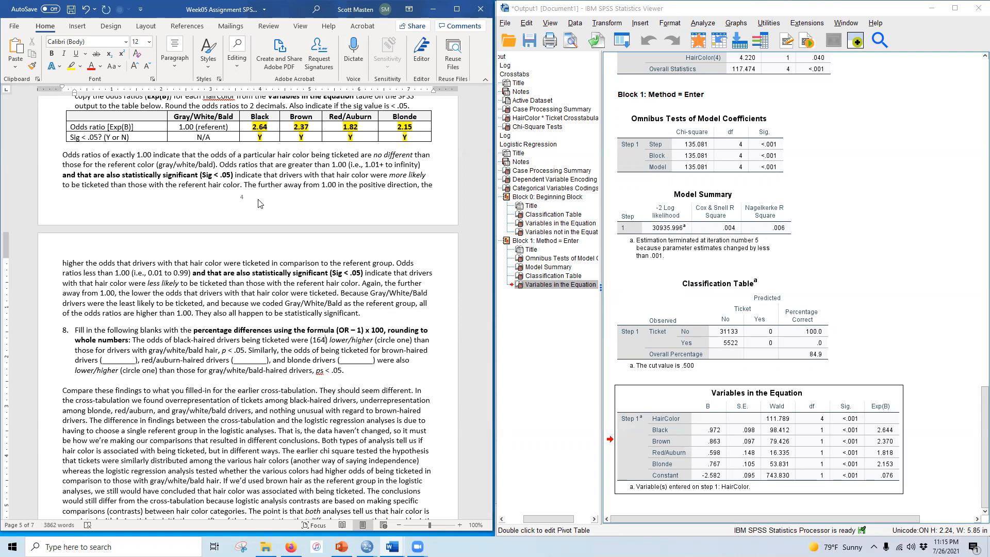
text(%)
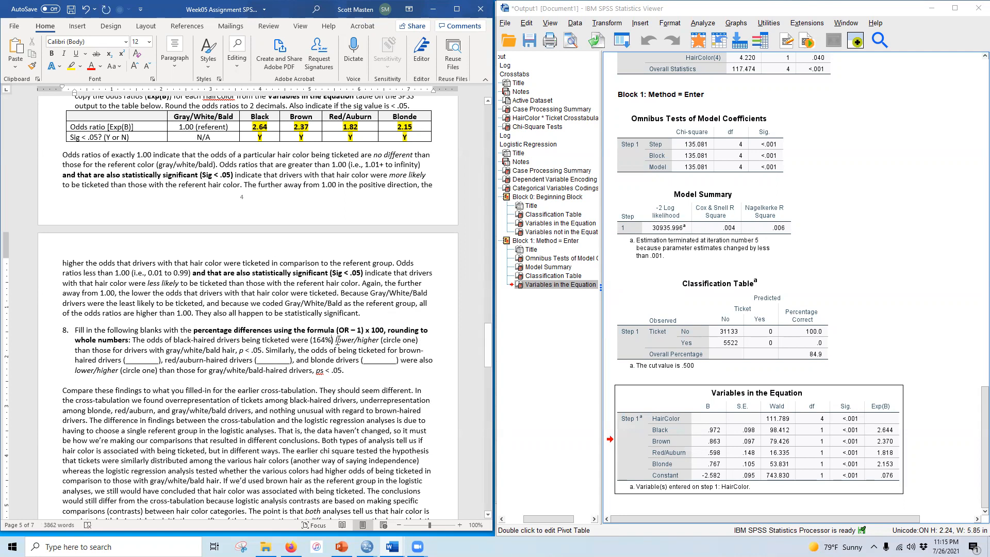
Step: Bold and highlight the circled choice "higher" and the 164% answer for black-haired drivers
drag(356, 338, 380, 338)
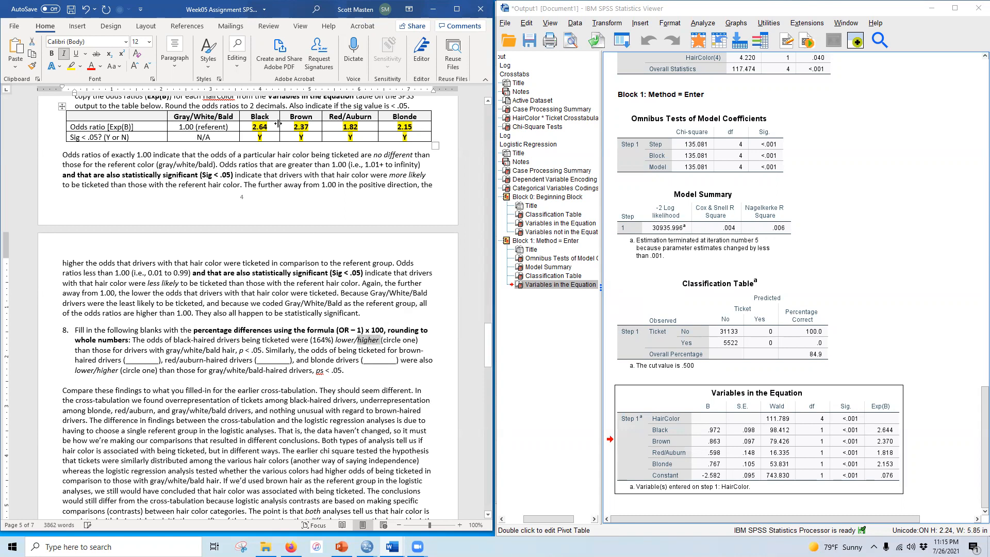
key(ctrl+b)
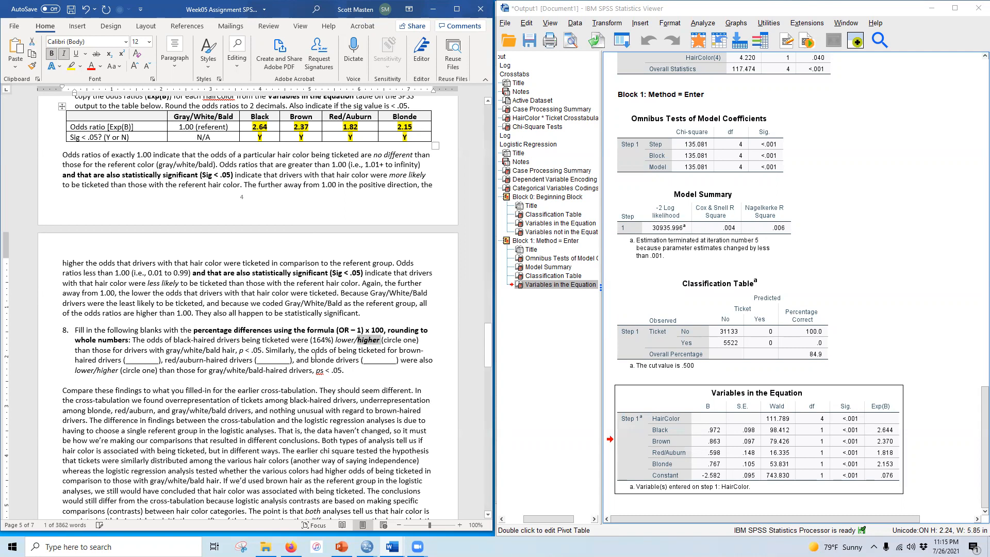
click(71, 69)
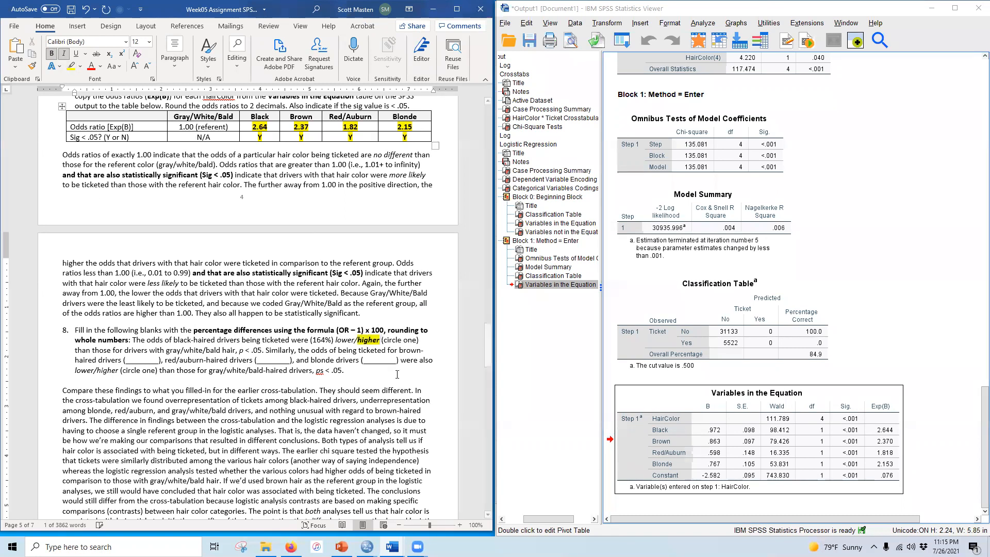
drag(312, 339, 333, 339)
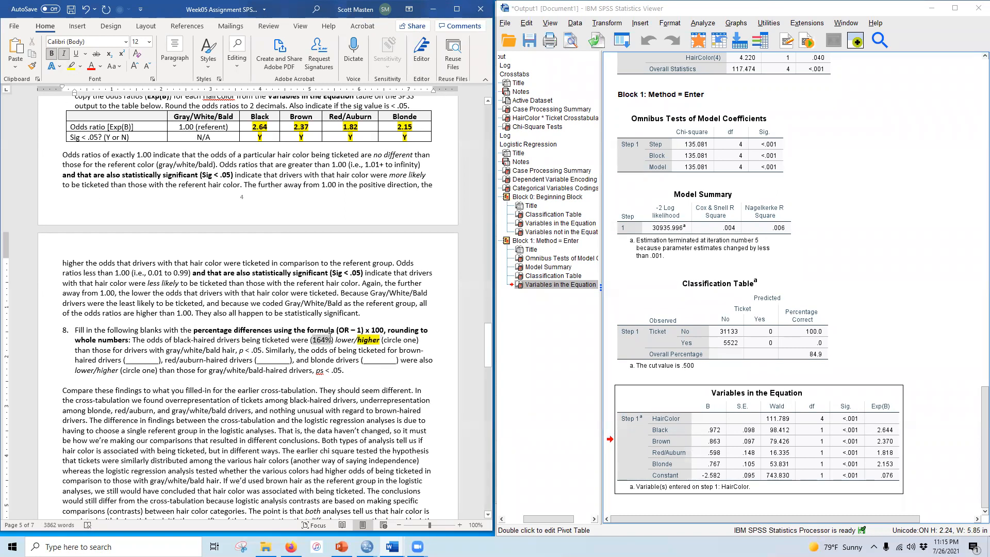
click(52, 54)
click(74, 69)
click(358, 394)
Step: Fill the brown-haired drivers blank with 137%, then bold and highlight it
drag(126, 358, 159, 359)
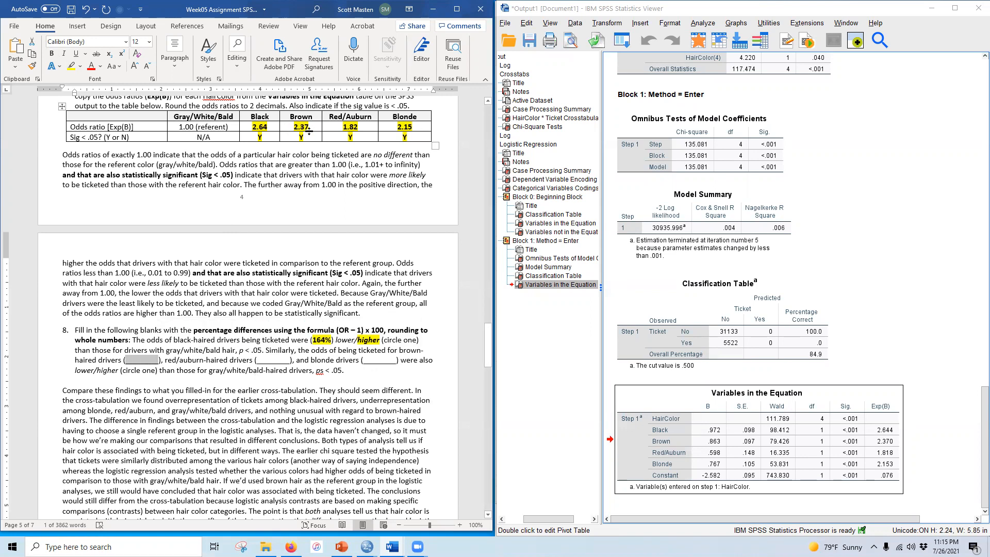
text(137)
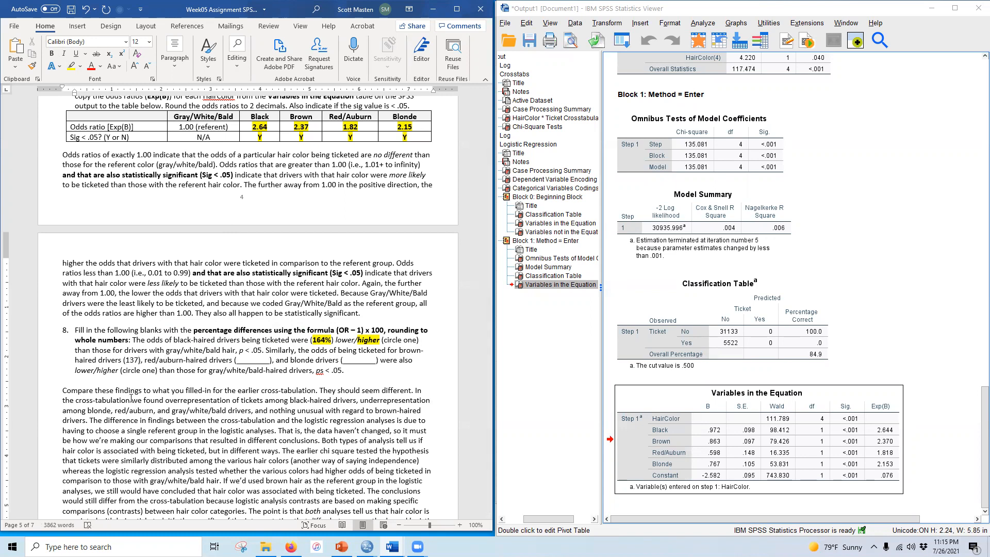
text(%)
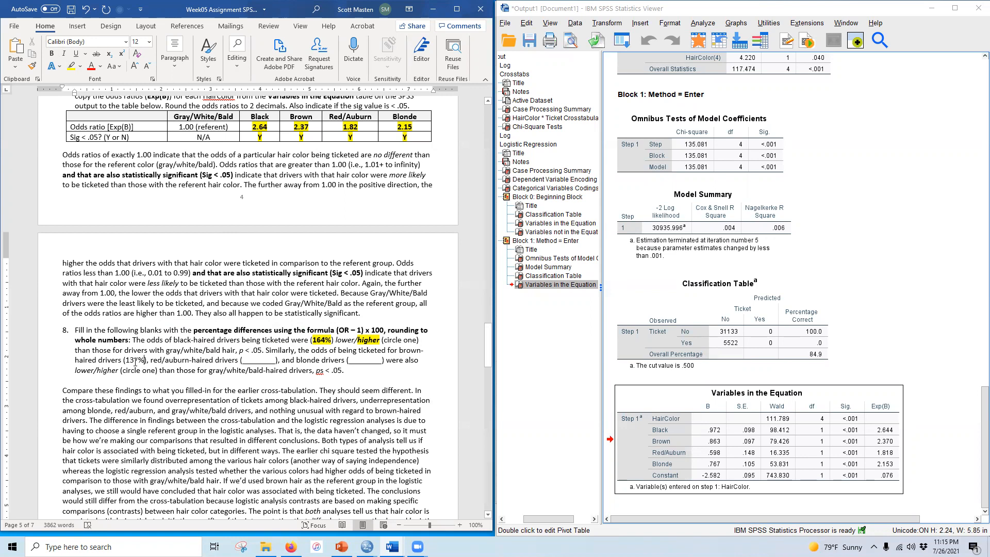
drag(127, 357, 147, 357)
click(51, 53)
click(71, 66)
click(235, 357)
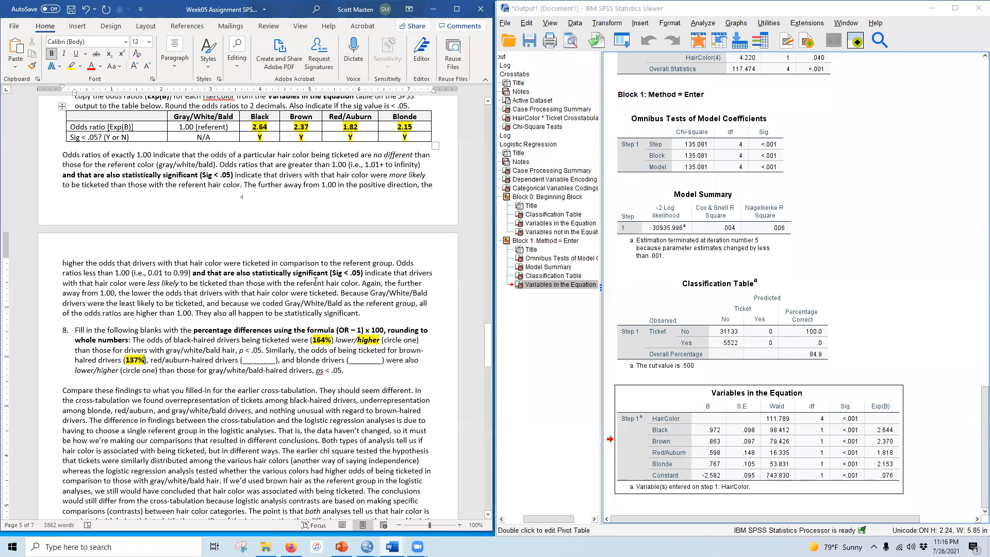
Step: Fill the red/auburn-haired drivers blank with 82%, then bold and highlight it
drag(244, 359, 273, 356)
text(82%)
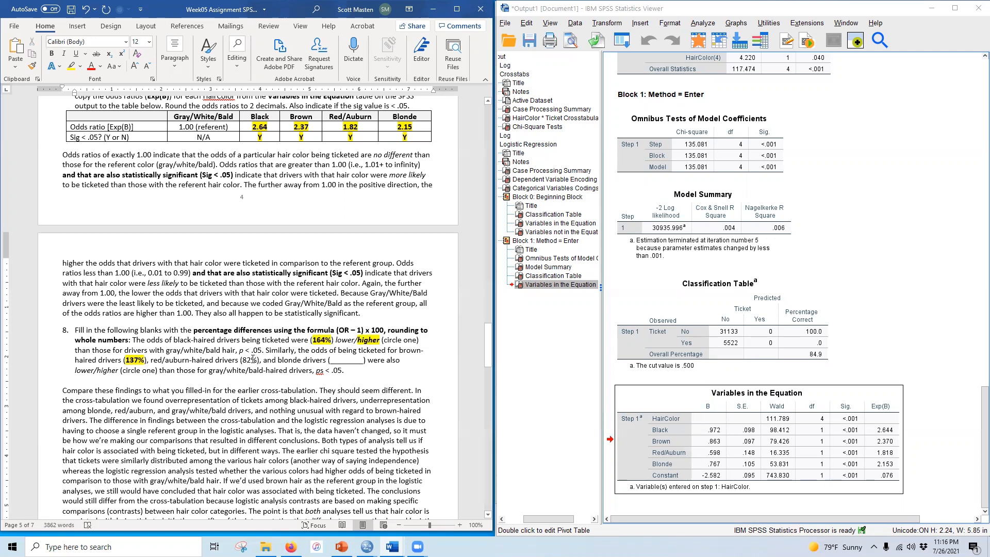
drag(244, 359, 258, 360)
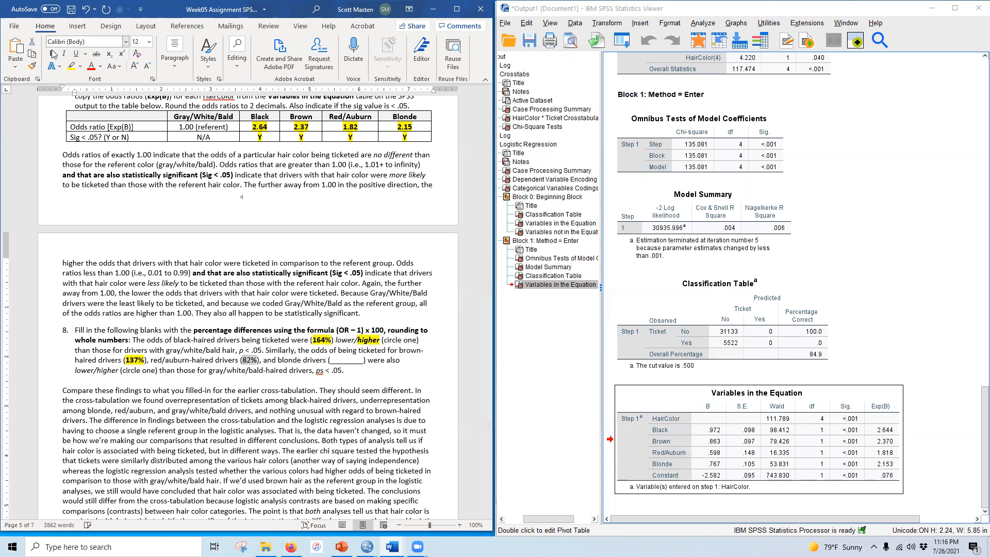
click(71, 66)
Step: Fill the blonde drivers blank with 115%, then bold and highlight it
drag(330, 360, 365, 361)
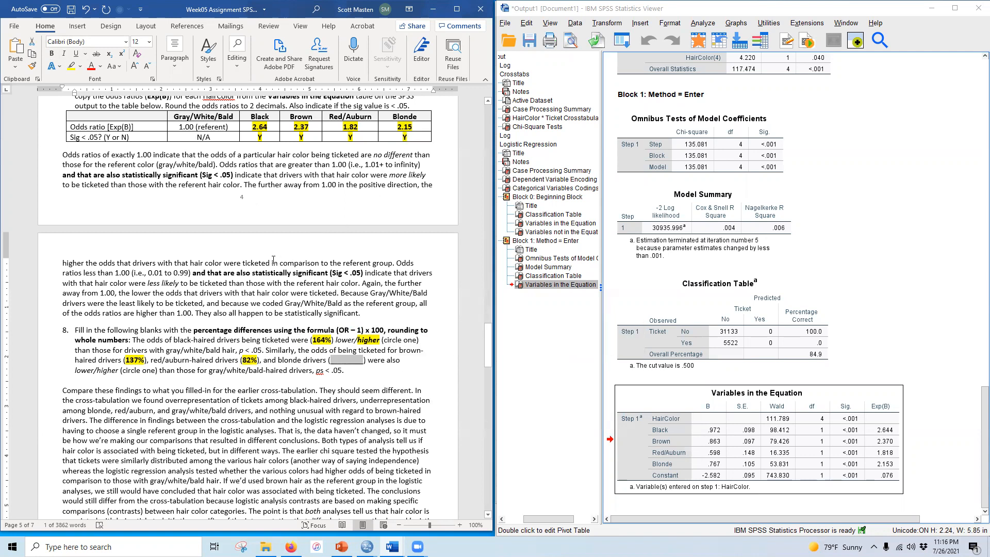
text(115%)
drag(332, 359, 351, 359)
click(52, 54)
click(71, 66)
click(309, 128)
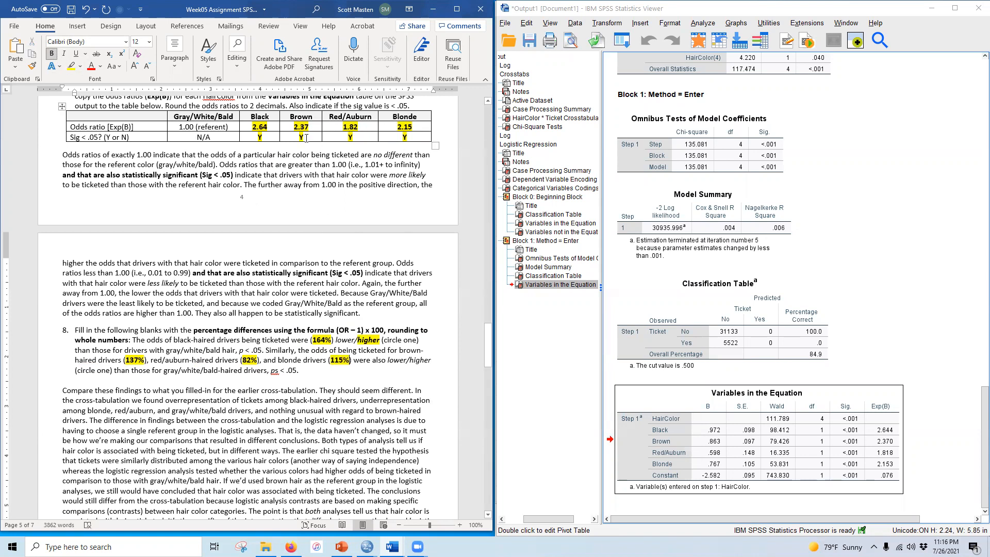
Step: Bold and highlight "higher" as the circled choice in question 8's second sentence
drag(408, 359, 434, 360)
click(52, 54)
click(73, 66)
click(115, 274)
Step: Read the adjusted logistic regression instructions alongside the crosstabulation and logistic regression output
scroll(161, 413, down, 1)
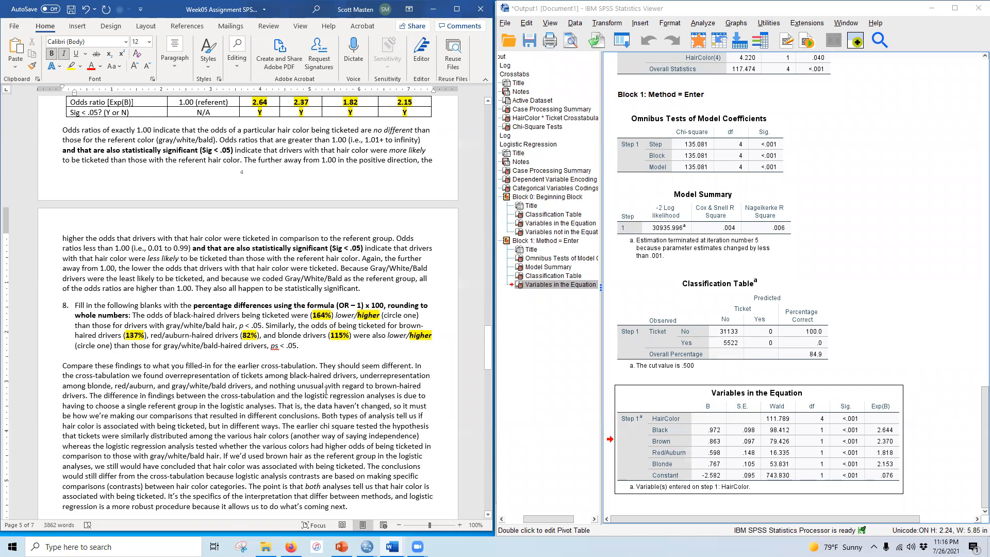
scroll(730, 409, up, 15)
scroll(729, 409, down, 5)
scroll(730, 409, up, 5)
scroll(730, 410, down, 3)
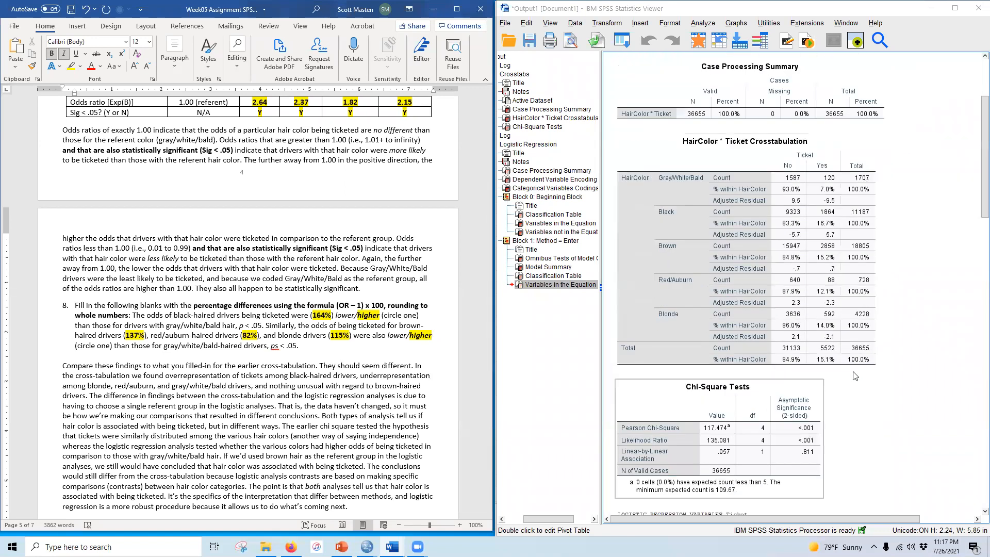
click(967, 292)
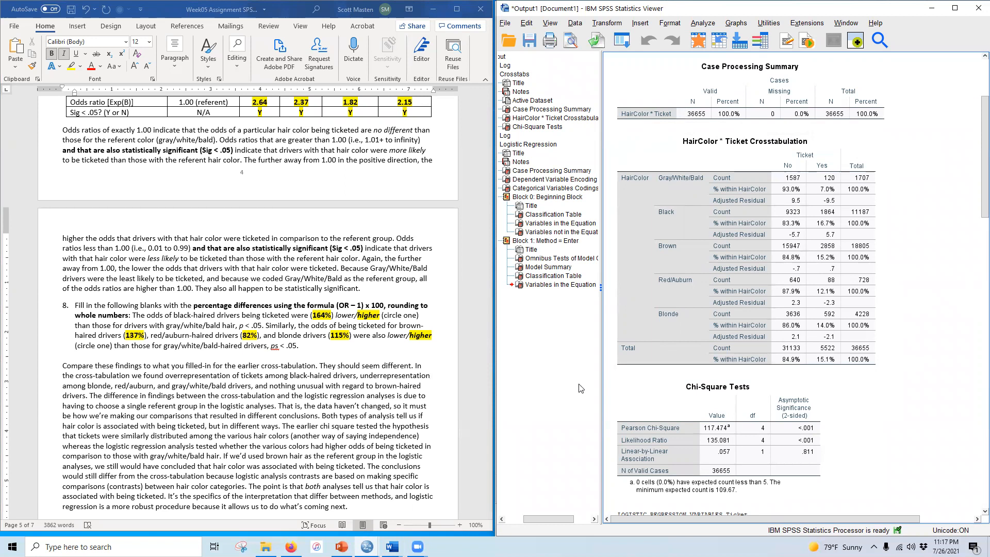
click(754, 231)
scroll(326, 401, down, 1)
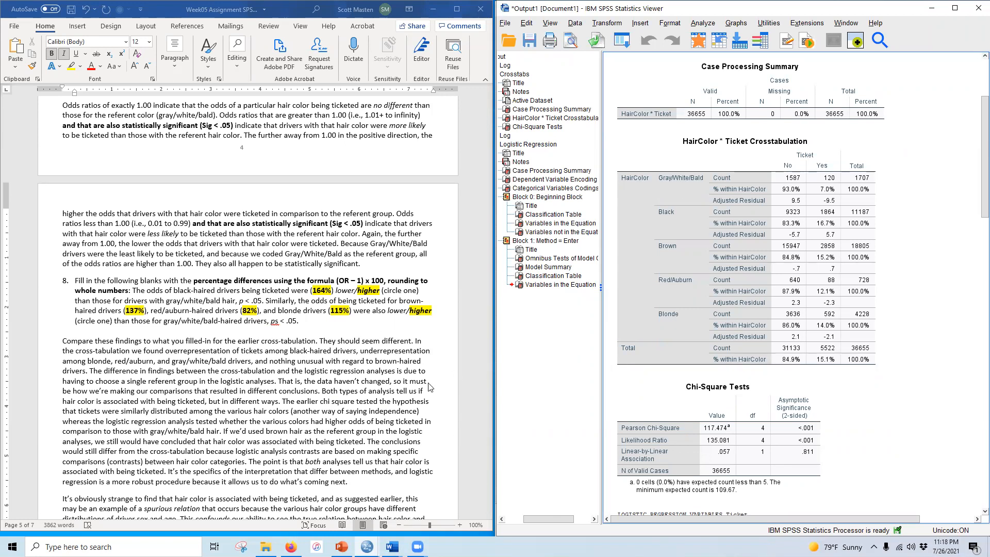
scroll(337, 369, down, 3)
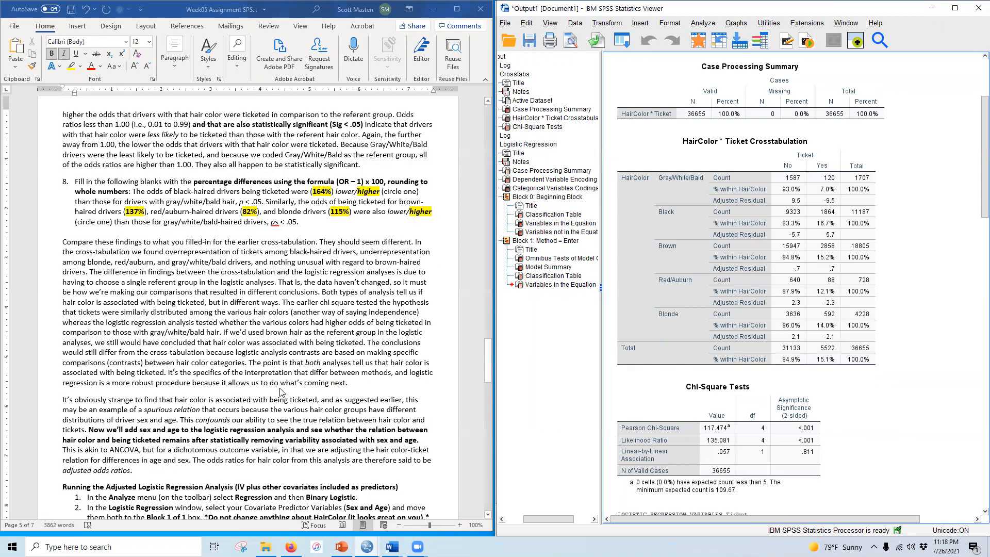
scroll(263, 361, down, 4)
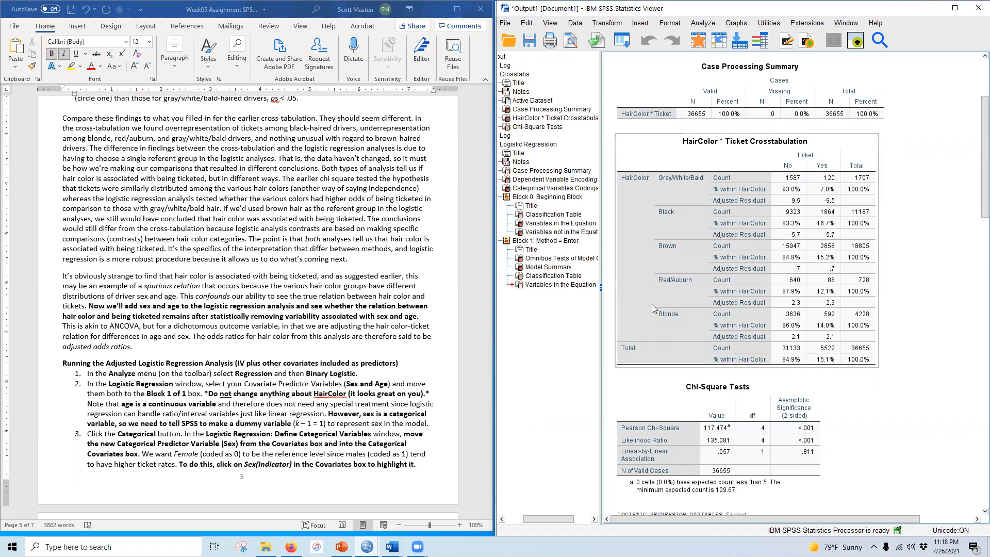
scroll(652, 308, down, 15)
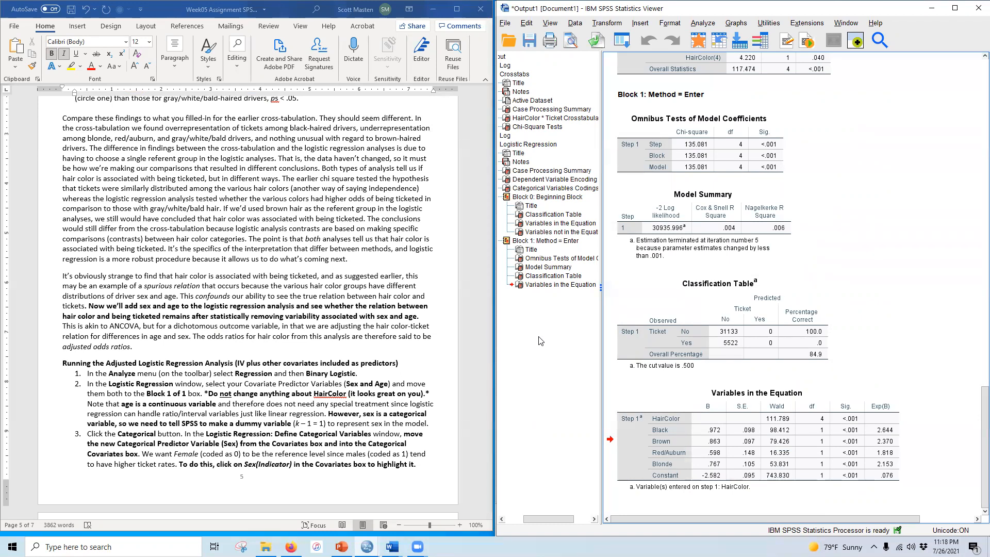
Step: Open Binary Logistic regression and add Sex and Age as covariates alongside HairColor
click(701, 23)
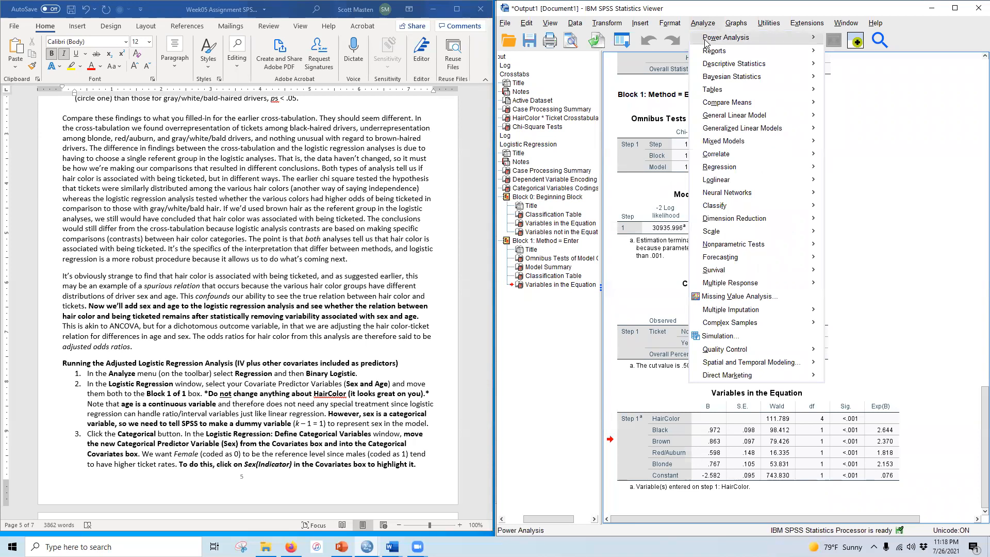
mouse_move(730, 166)
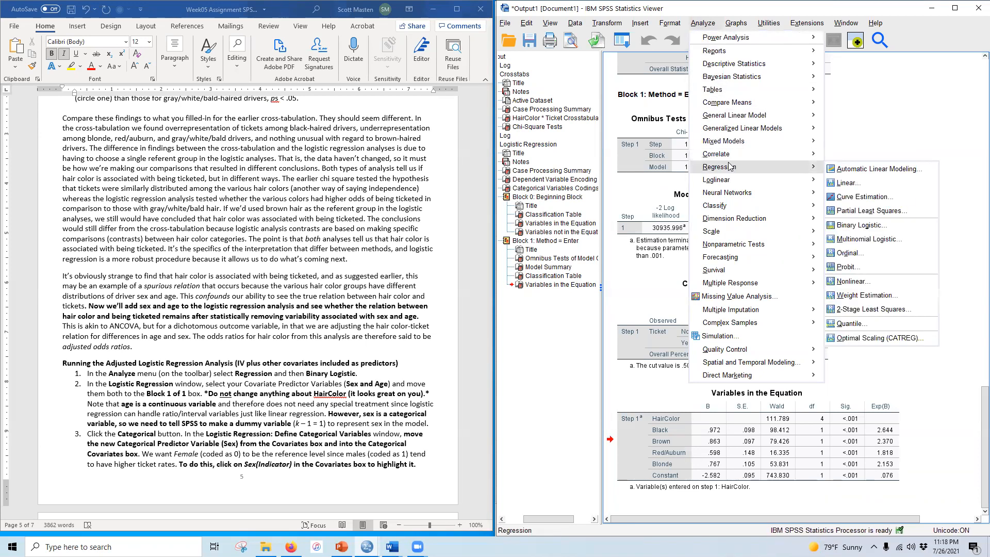
click(859, 225)
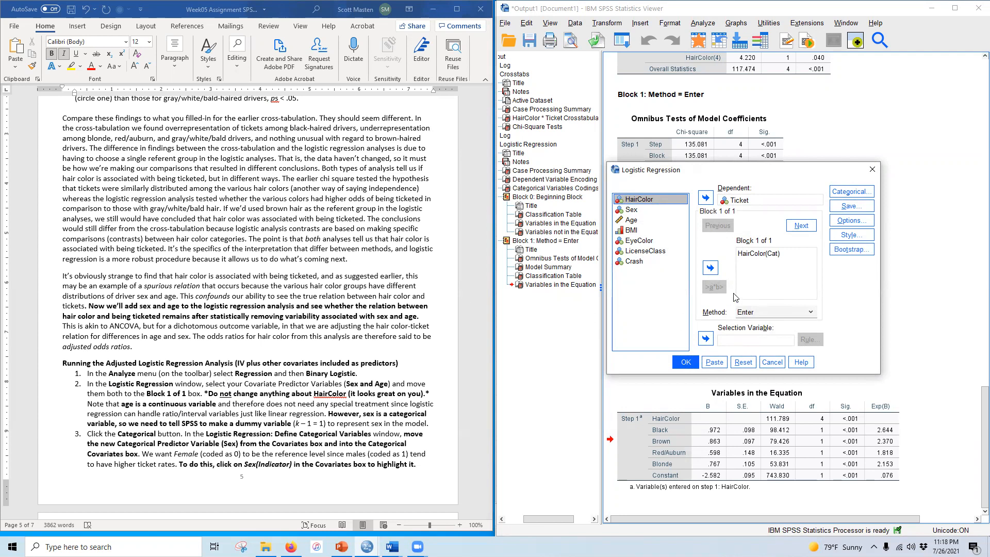
click(631, 210)
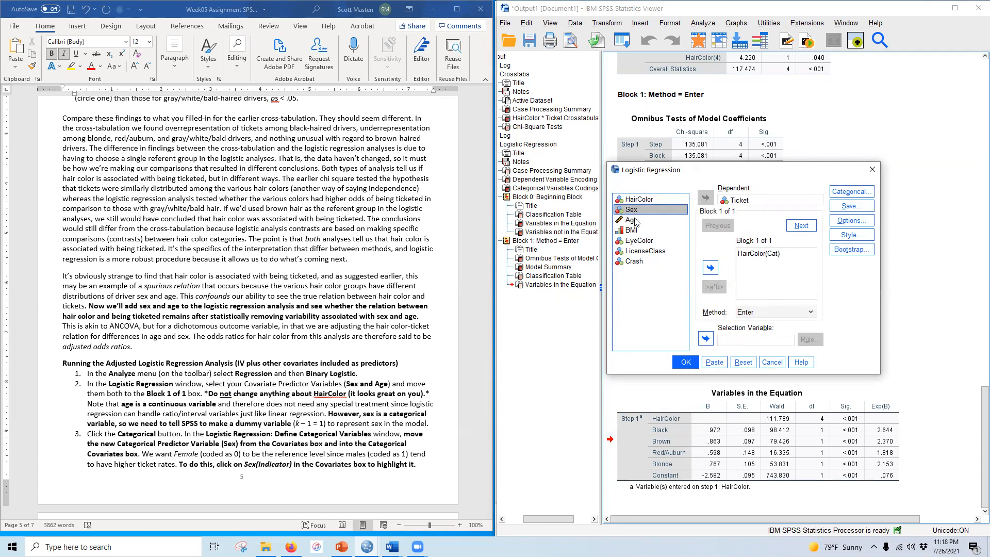
ctrl+click(631, 220)
click(710, 267)
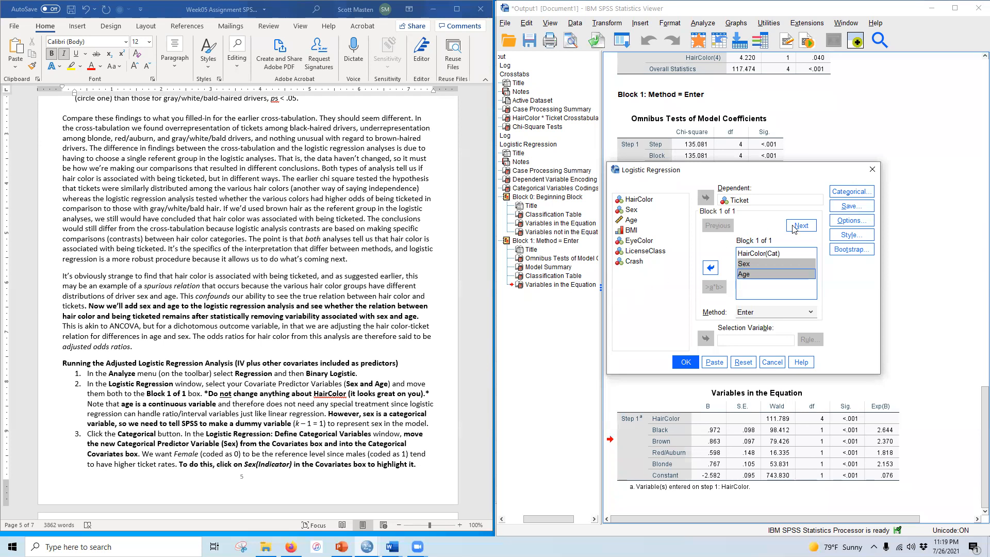
Step: Make Sex a categorical covariate with reference category First and run the adjusted logistic regression
click(845, 195)
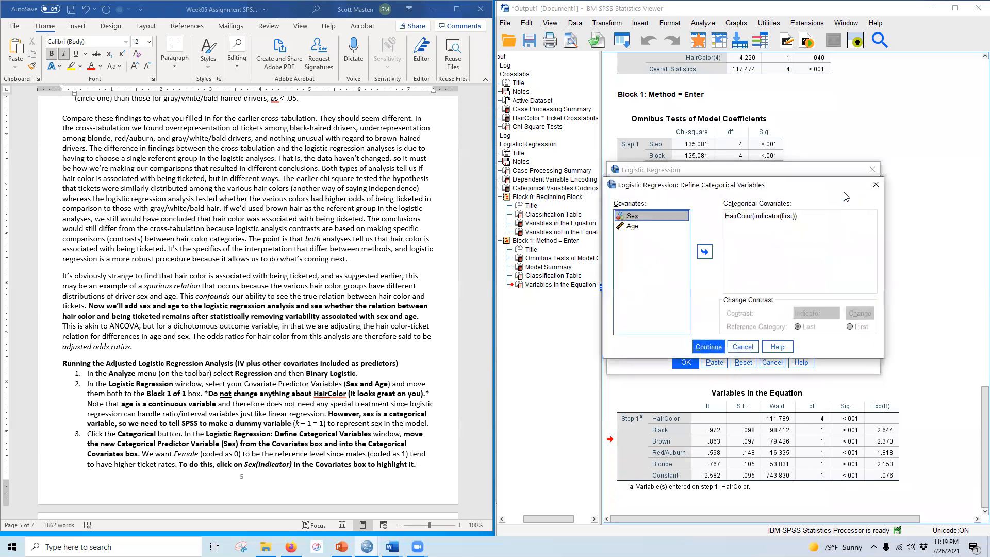
click(704, 252)
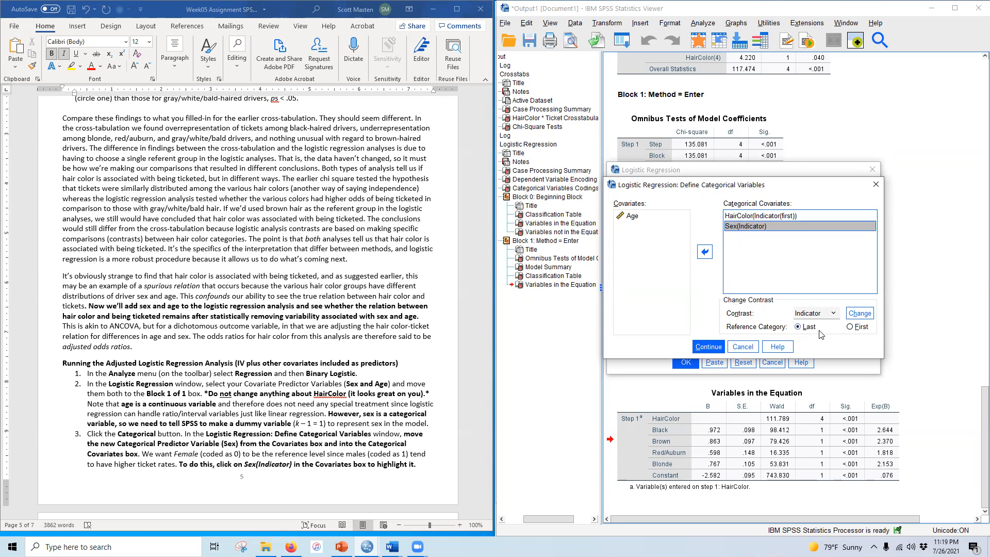
click(850, 328)
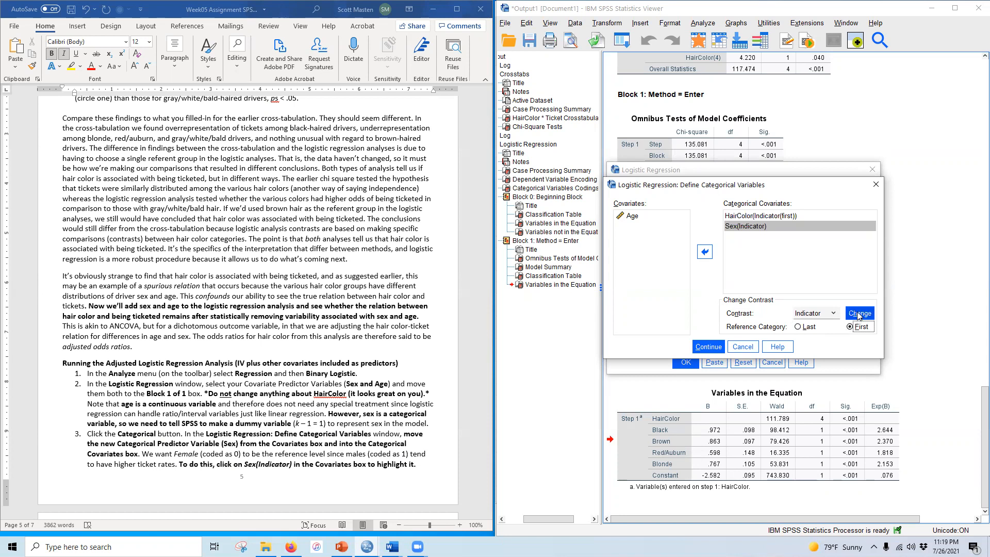
click(859, 313)
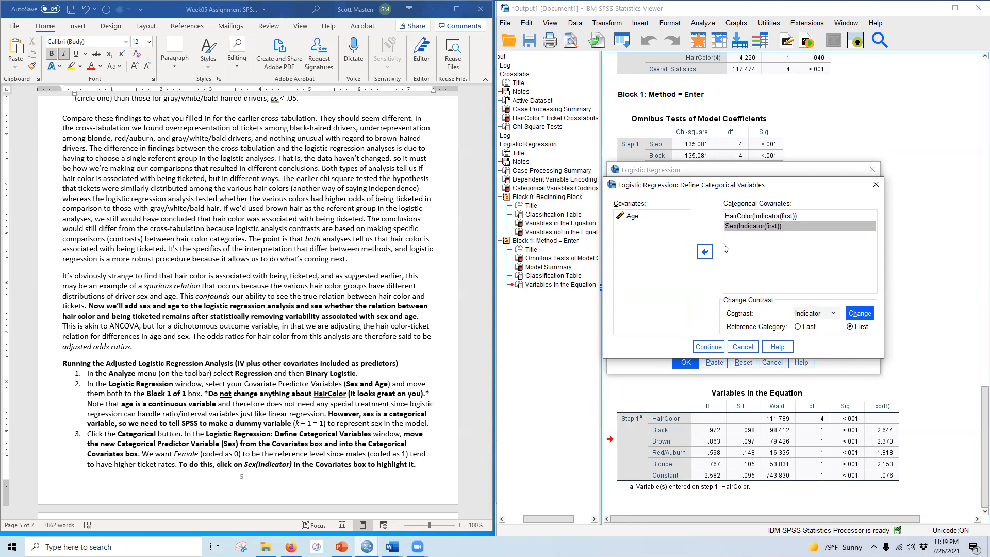
click(710, 346)
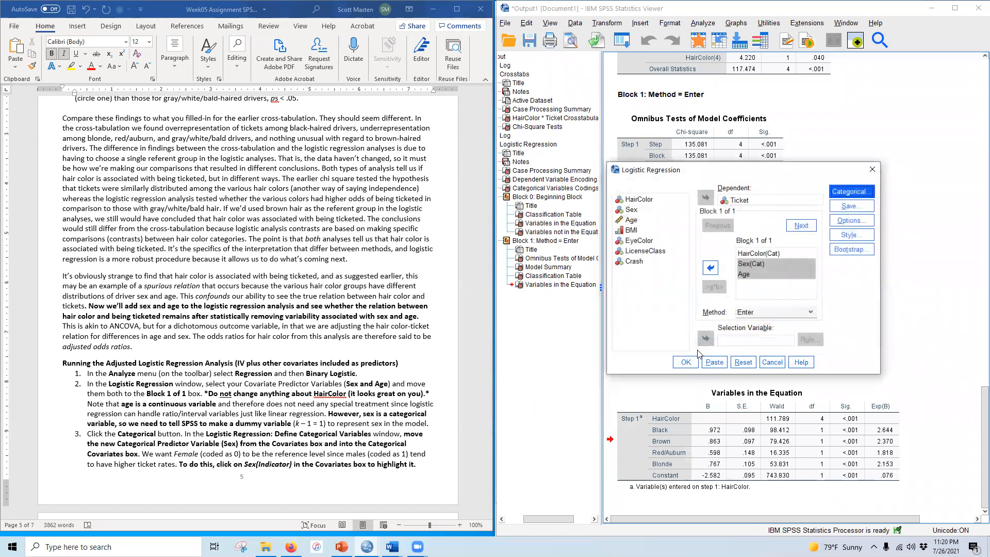
scroll(278, 363, down, 2)
scroll(334, 364, down, 4)
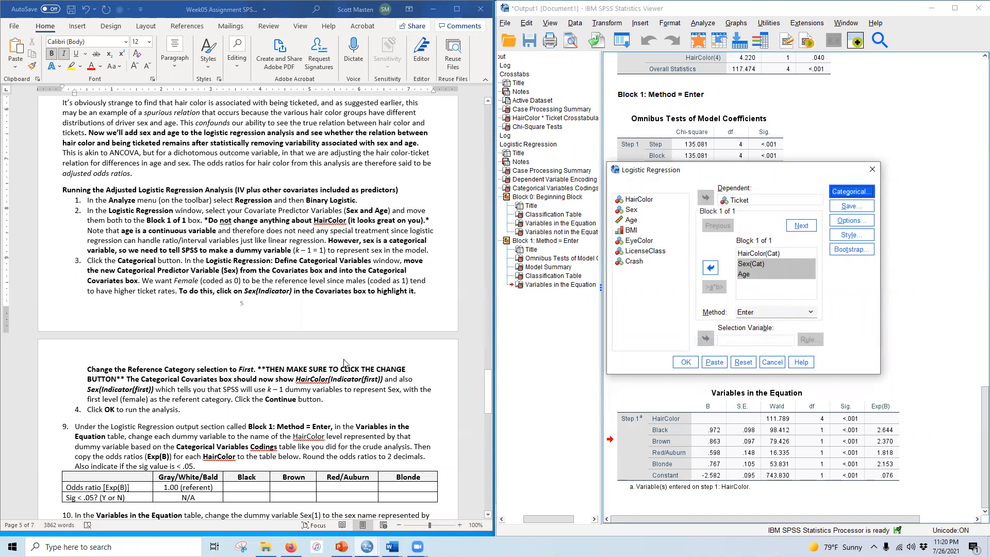
click(687, 363)
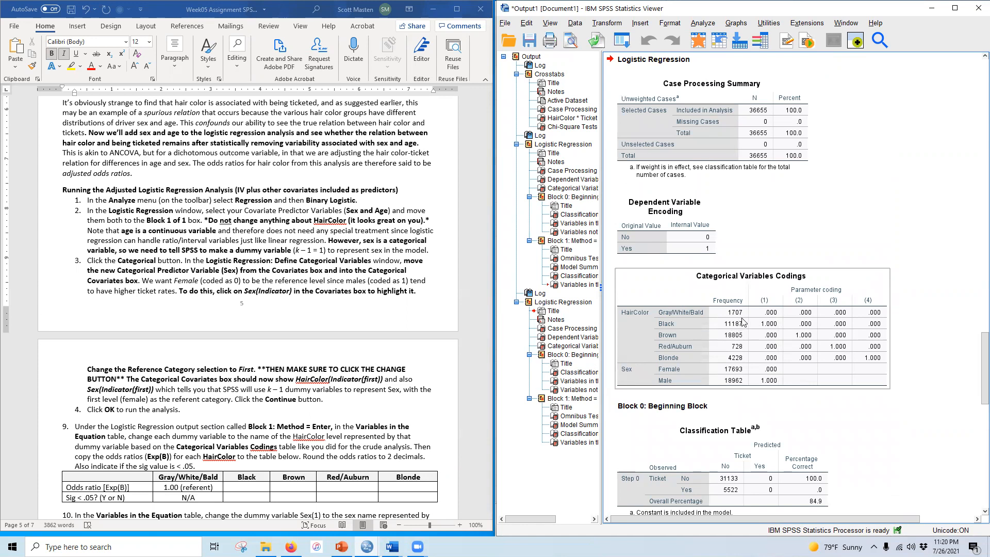
Step: Review the adjusted regression output, including the categorical variables codings and the Variables in the Equation table
scroll(309, 367, down, 4)
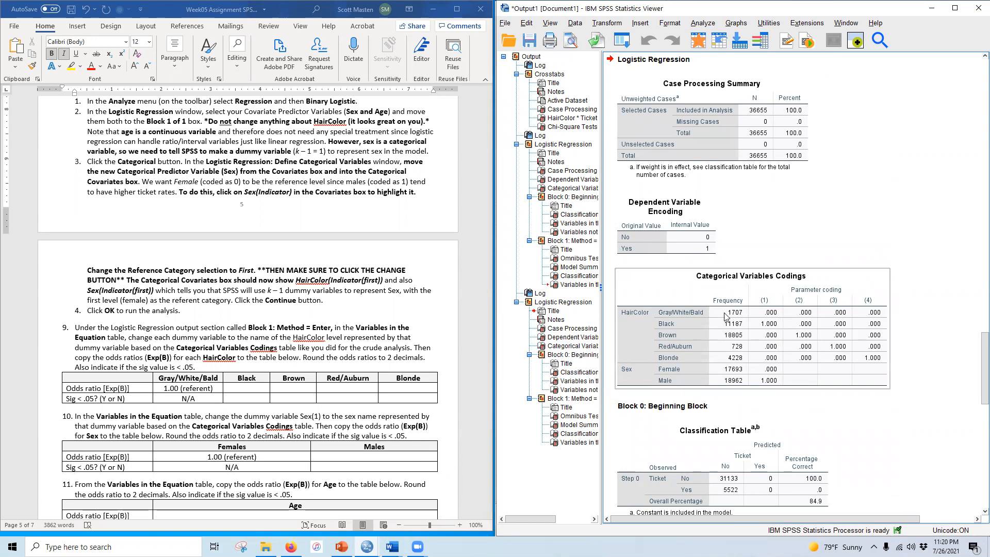
scroll(724, 316, down, 4)
scroll(674, 292, down, 2)
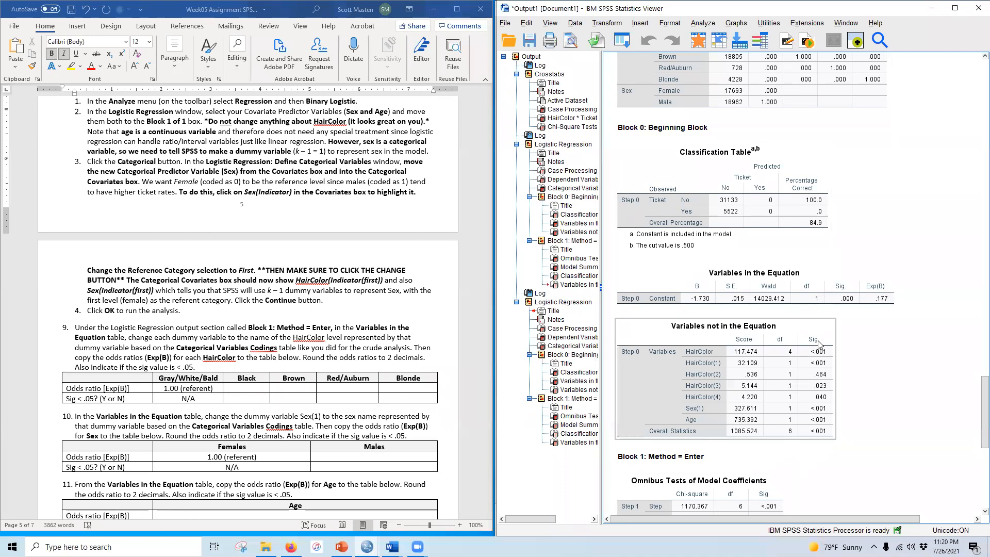
scroll(818, 344, down, 6)
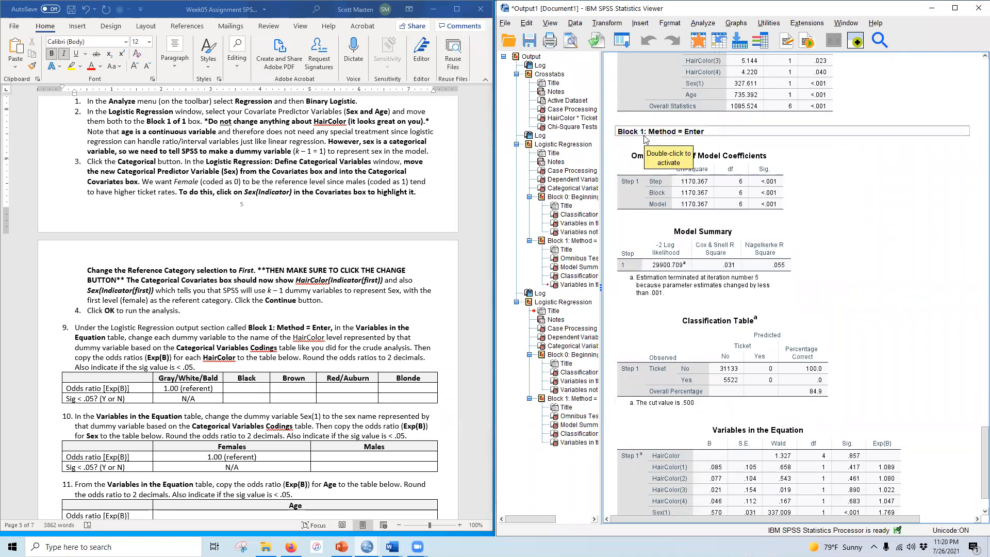
scroll(791, 320, down, 1)
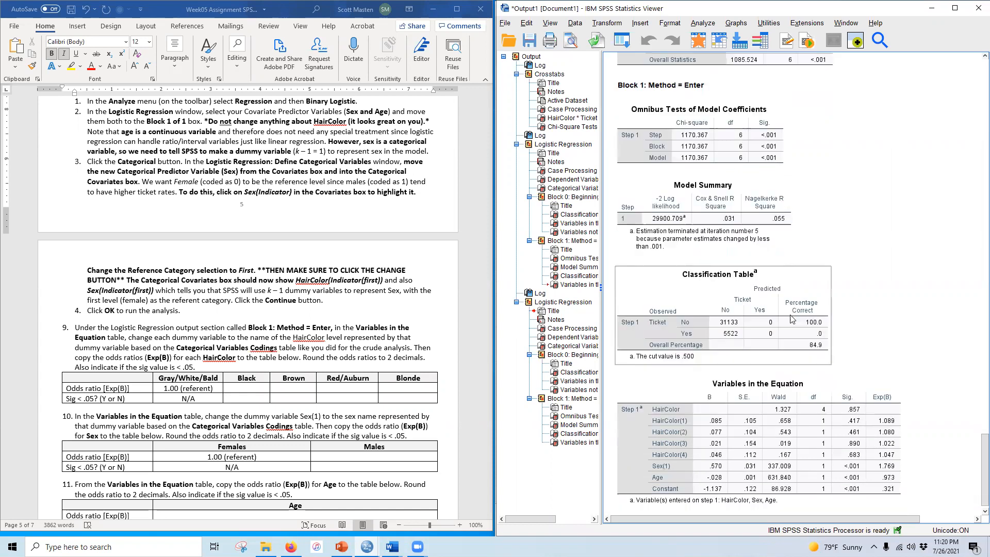
scroll(791, 319, down, 1)
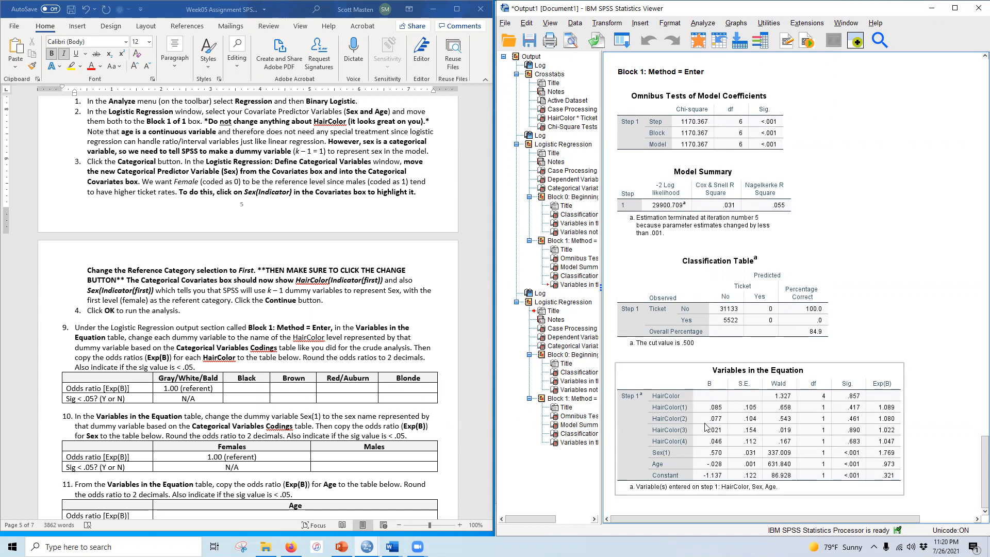
scroll(700, 440, up, 5)
scroll(700, 440, up, 1)
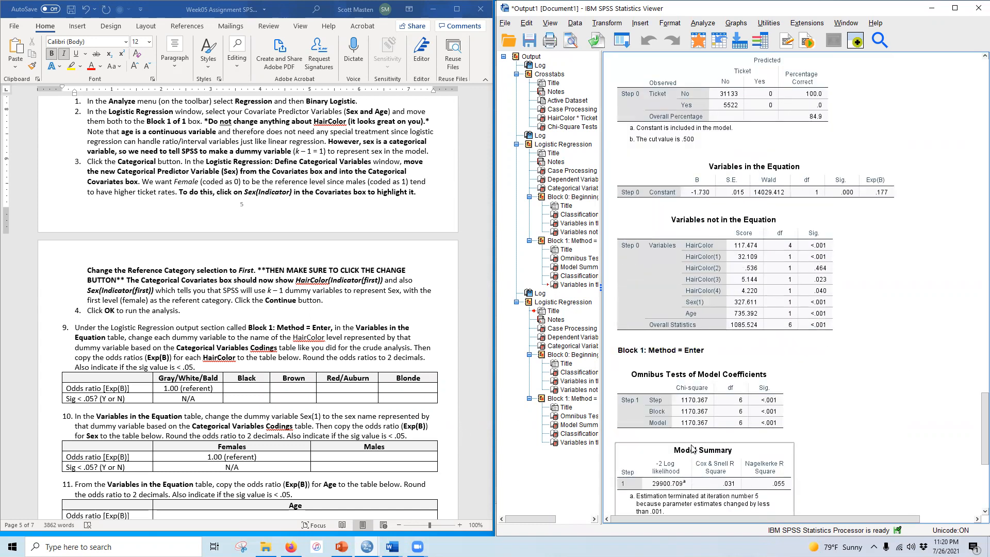
scroll(692, 448, up, 7)
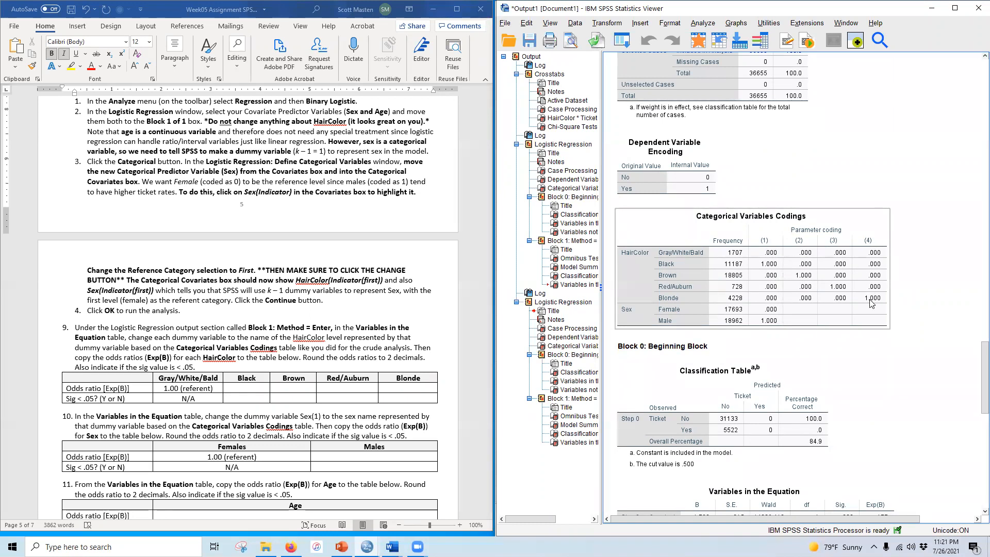
scroll(652, 428, down, 10)
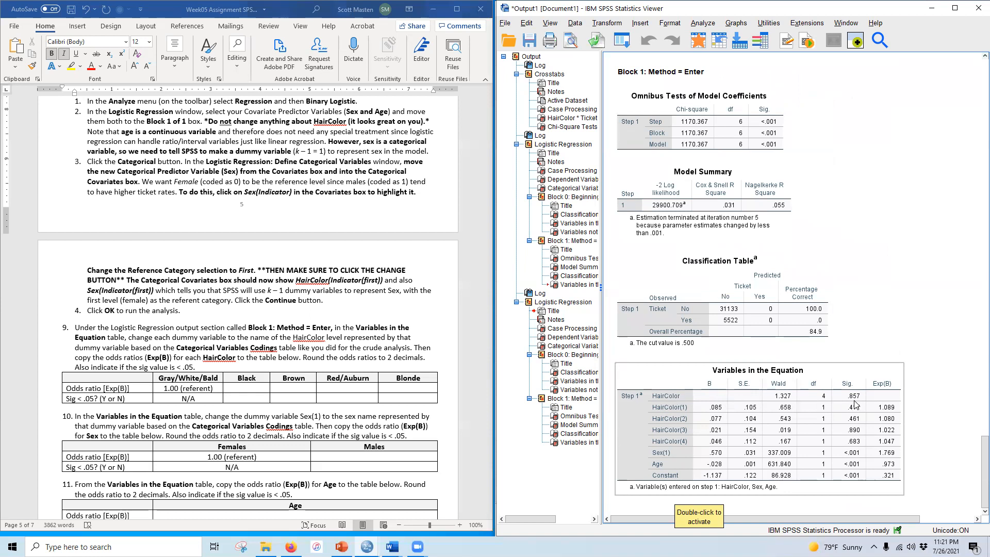
Step: Relabel the HairColor dummy rows in the Variables in the Equation table as Black, Brown, Red/Auburn and Blonde
double_click(670, 407)
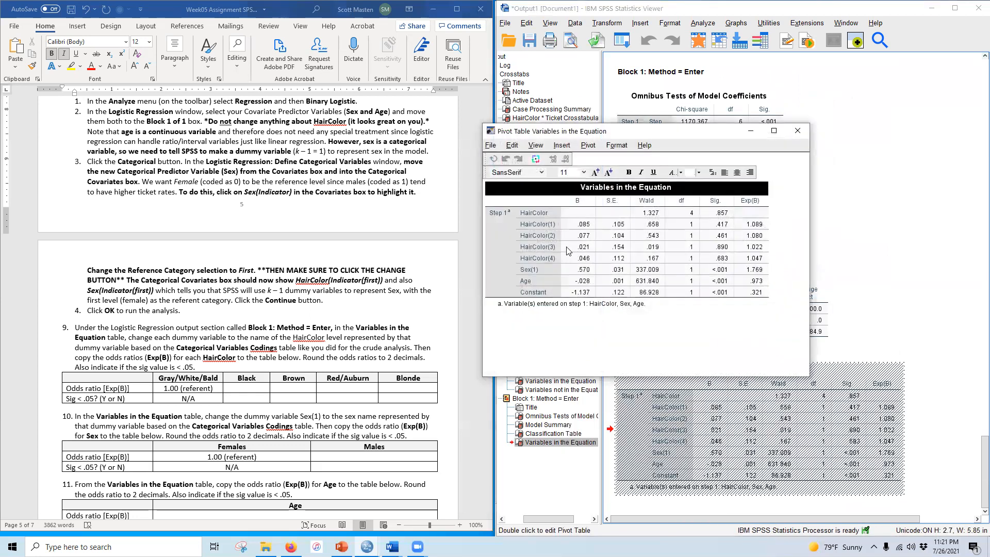
click(539, 225)
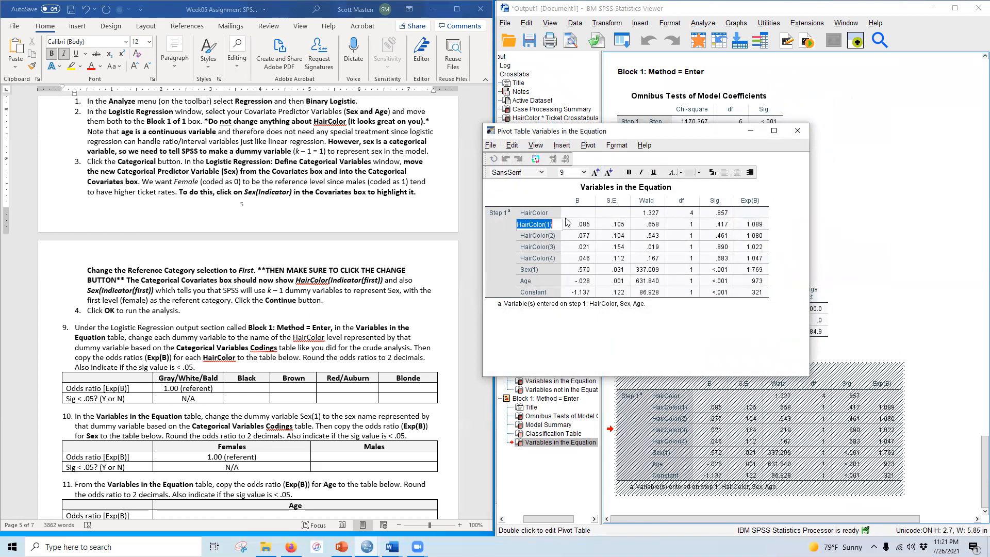
text(Black)
click(536, 237)
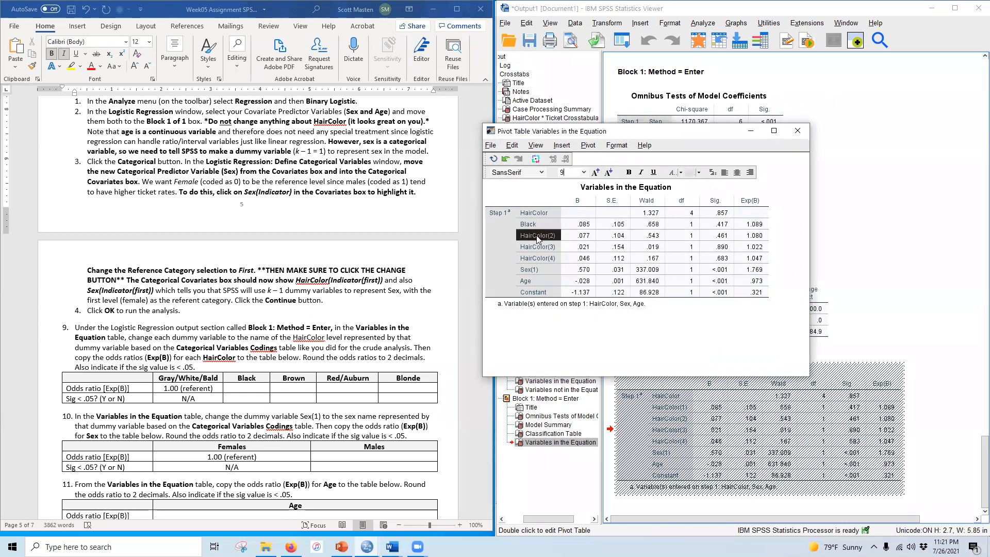
double_click(550, 240)
text(Bro)
double_click(539, 247)
text(Re)
double_click(550, 257)
text(Blonde)
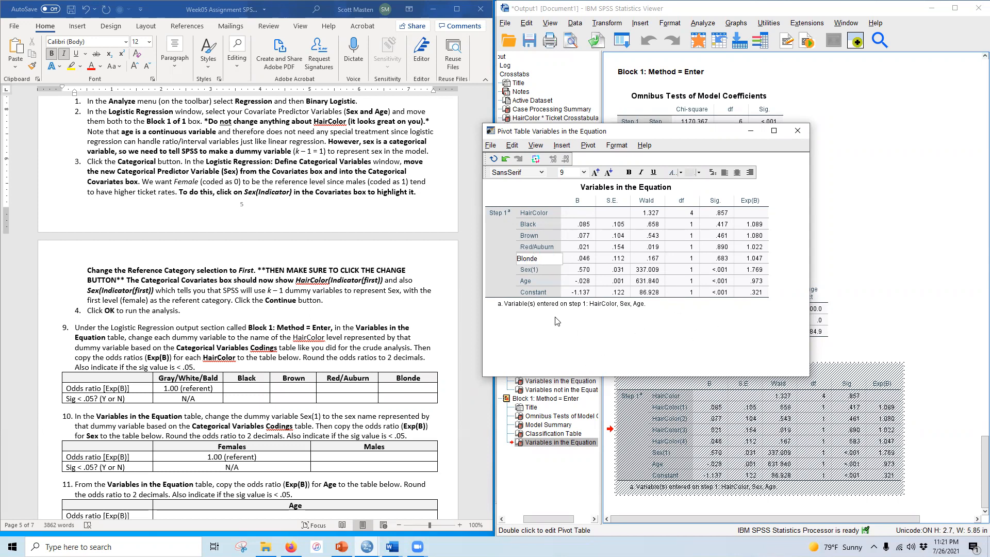
click(536, 224)
click(794, 132)
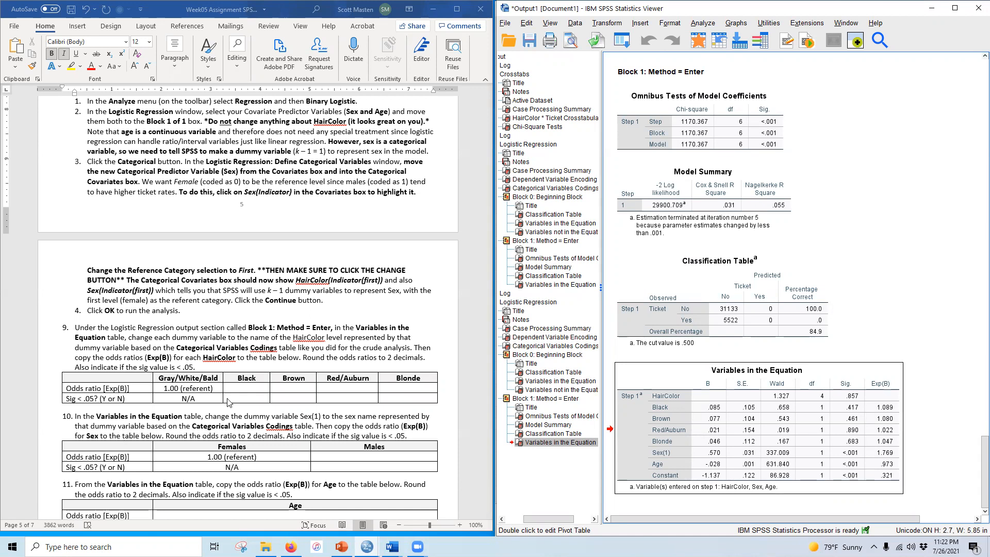
Step: Enter adjusted odds ratios 1.09 and 1.08 with significance N for Black and Brown in question 9's table
scroll(230, 400, down, 2)
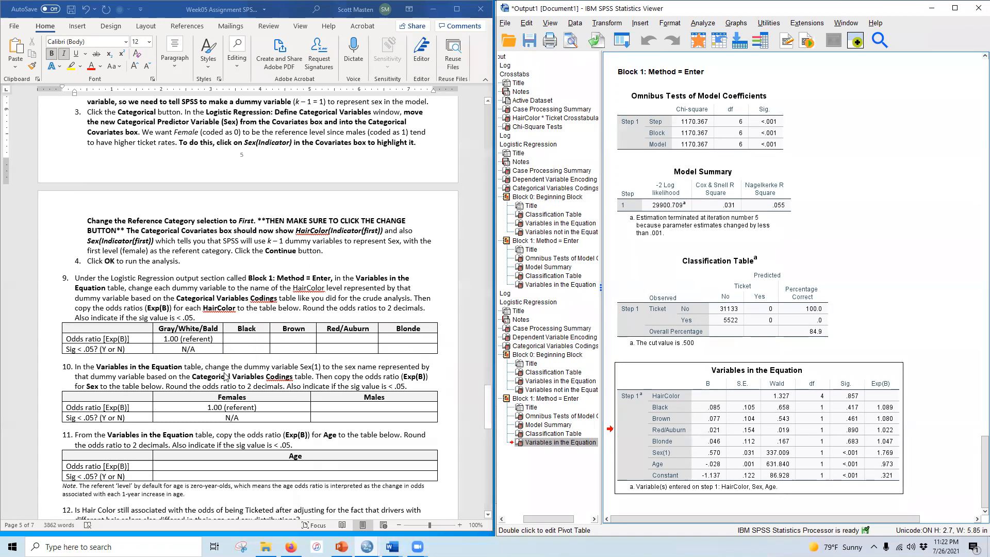
click(256, 338)
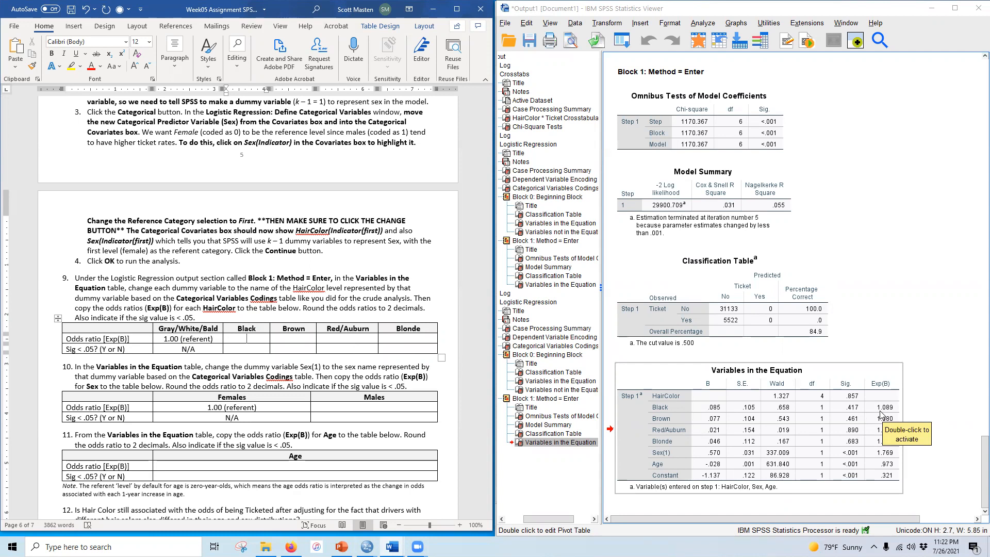
text(1.09)
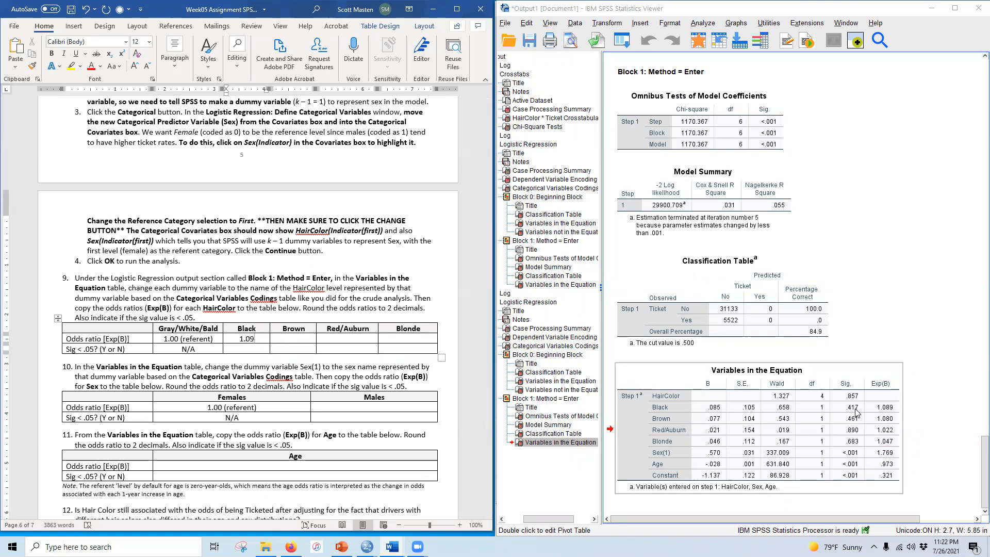
click(249, 349)
text(N)
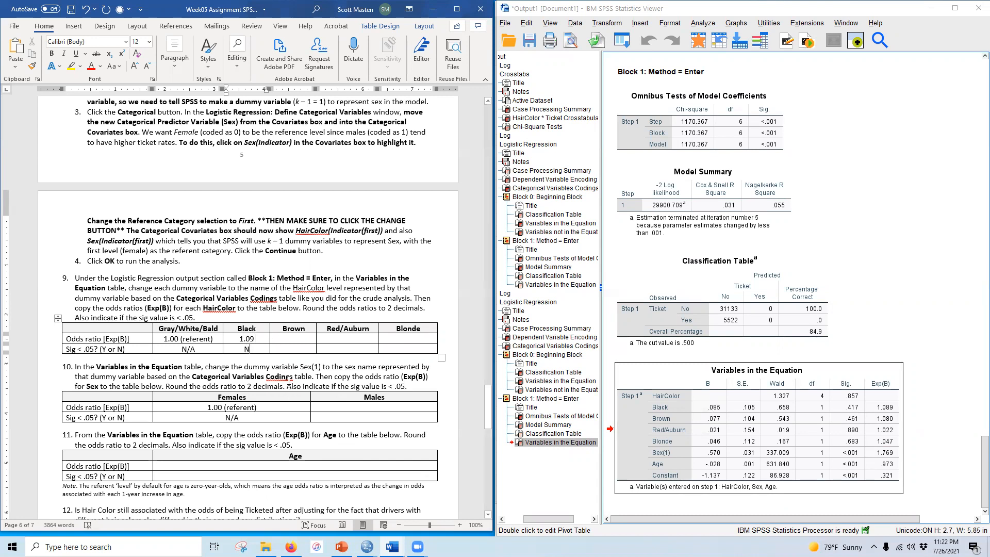
click(299, 337)
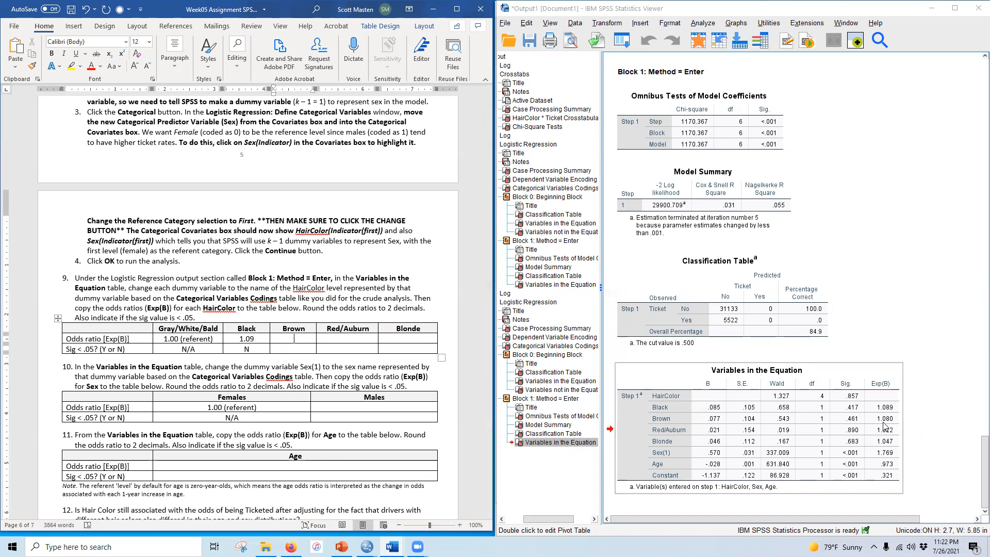
text(08)
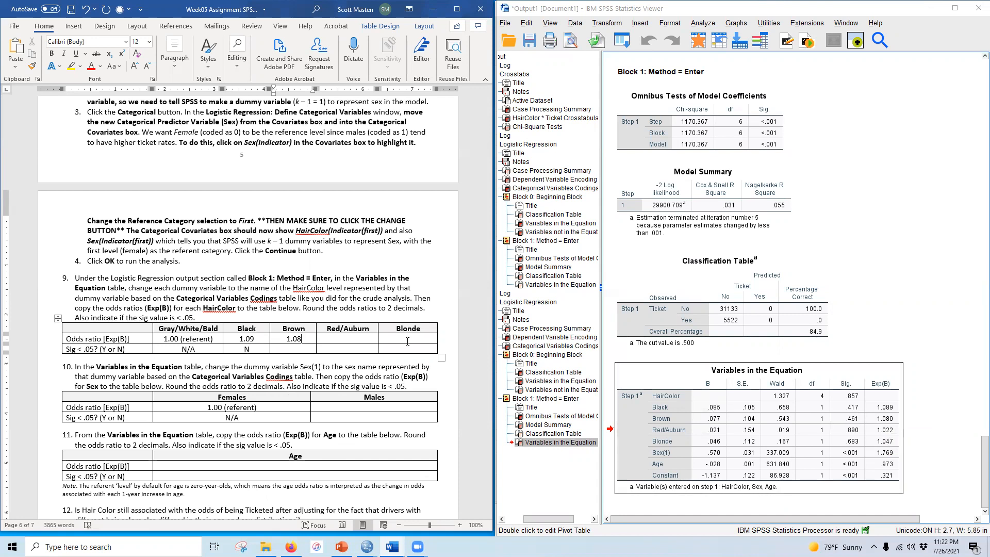
click(300, 346)
text(N)
Step: Enter adjusted odds ratios 1.02 and 1.05 with significance N for Red/Auburn and Blonde in question 9's table
click(354, 343)
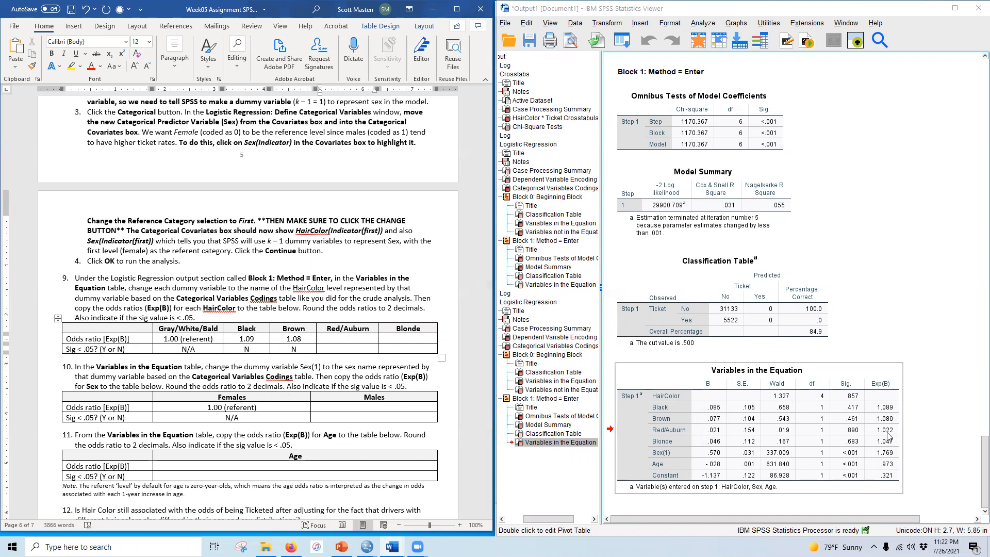
text(1.02)
key(Down)
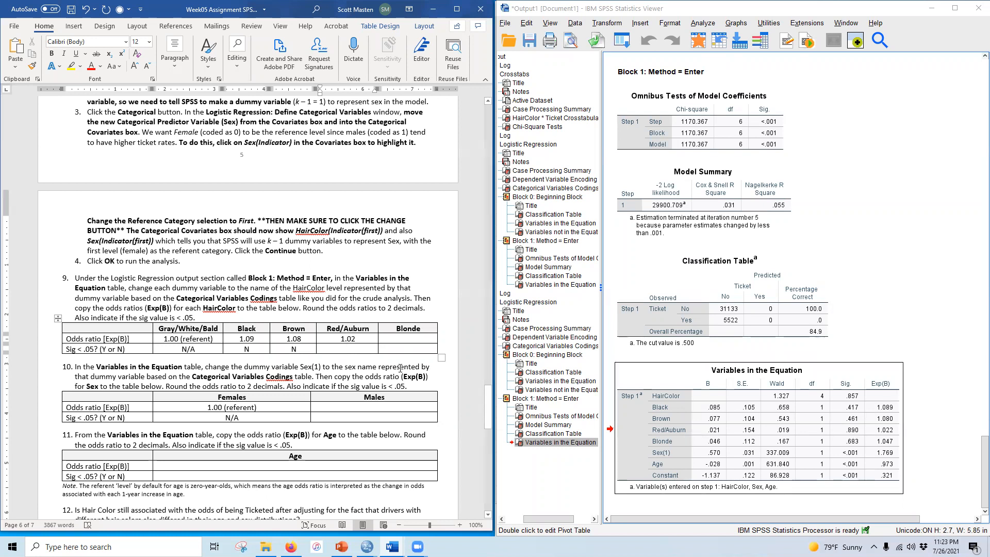
text(N)
click(411, 339)
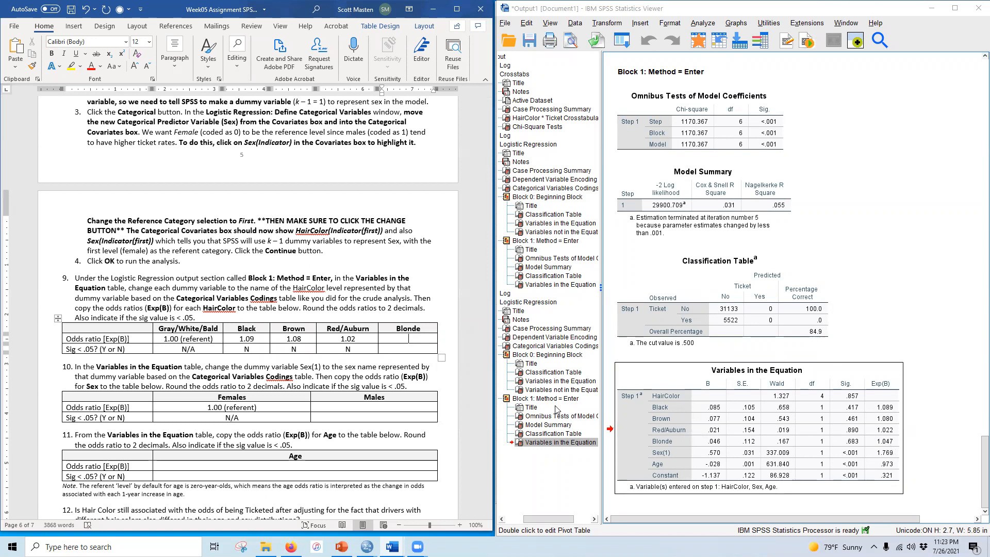
text(1.05)
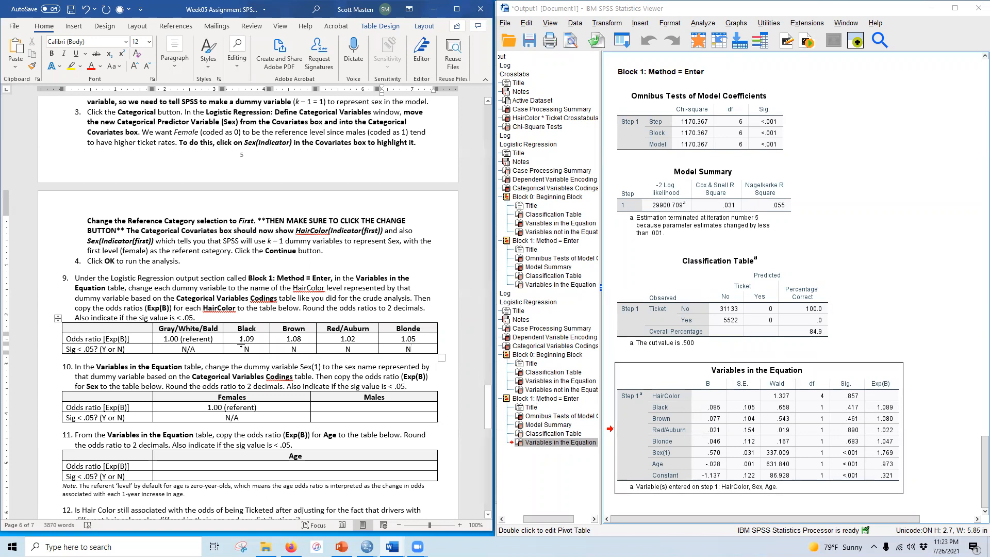
Step: Bold and highlight the entered odds ratios and significance answers in question 9's table
drag(237, 338, 410, 349)
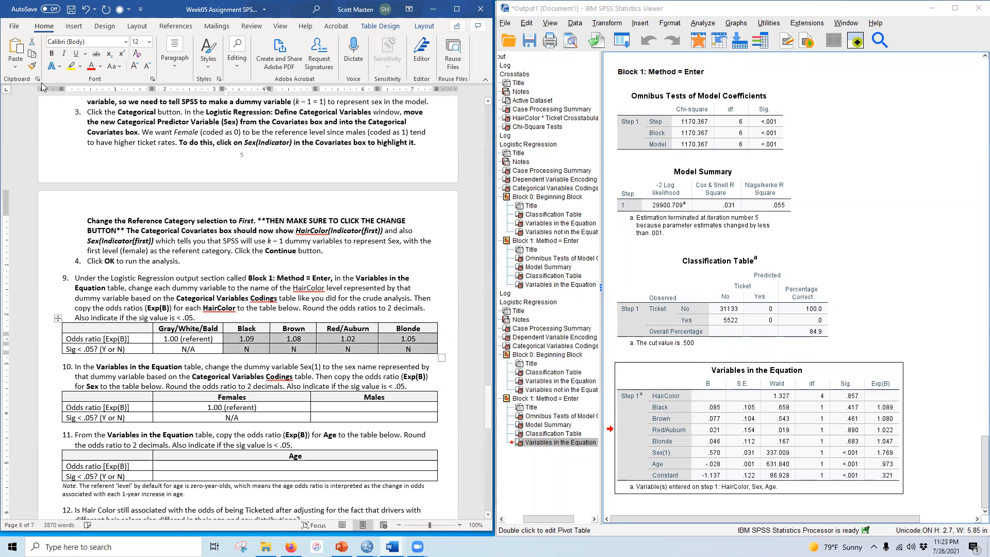
click(51, 53)
click(71, 66)
click(122, 346)
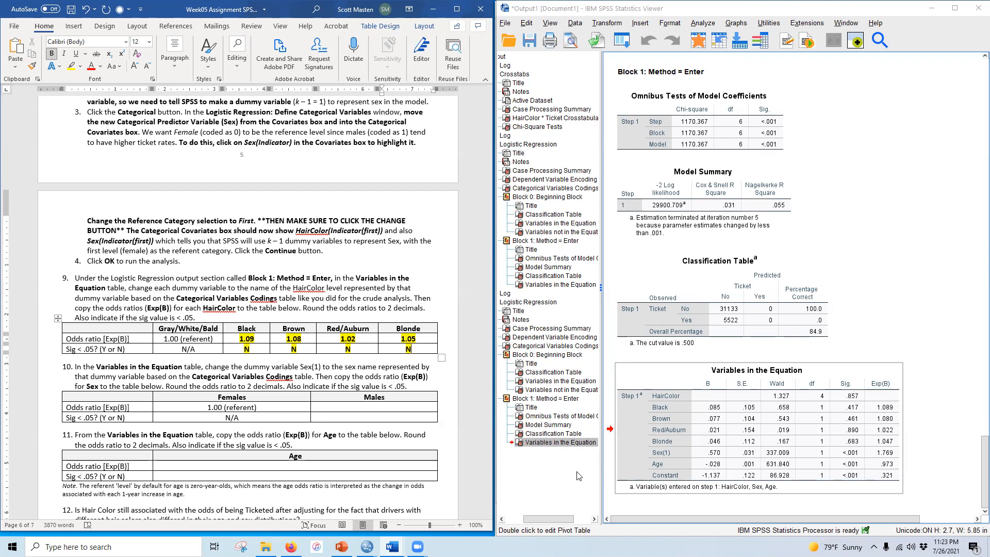
Step: Relabel the Sex(1) row in the Variables in the Equation table as Male
scroll(189, 358, down, 3)
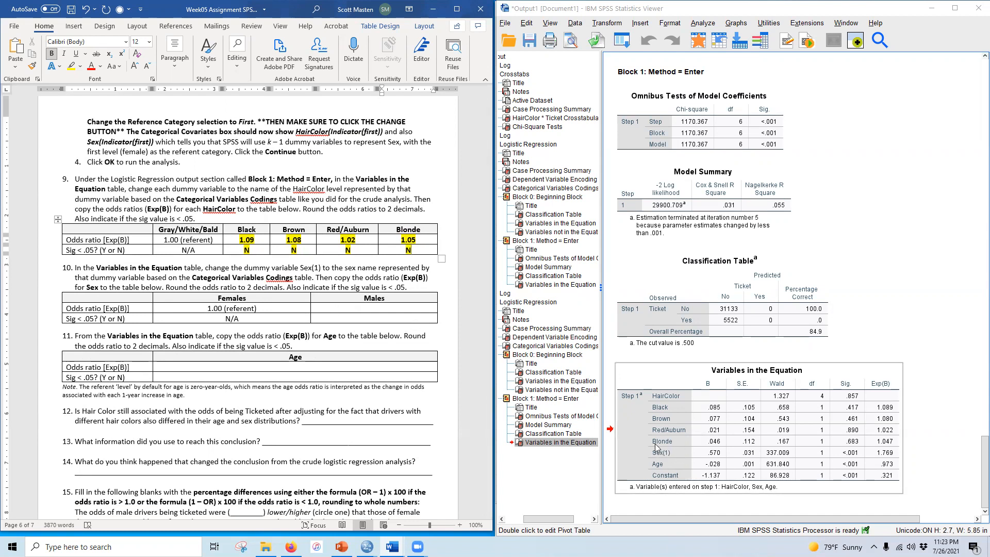
scroll(665, 456, up, 10)
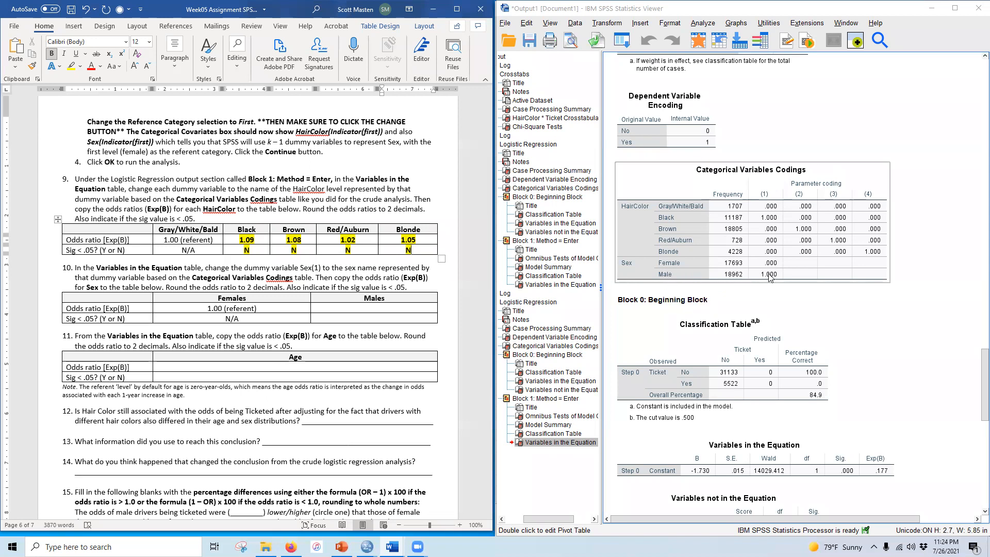
scroll(771, 280, down, 10)
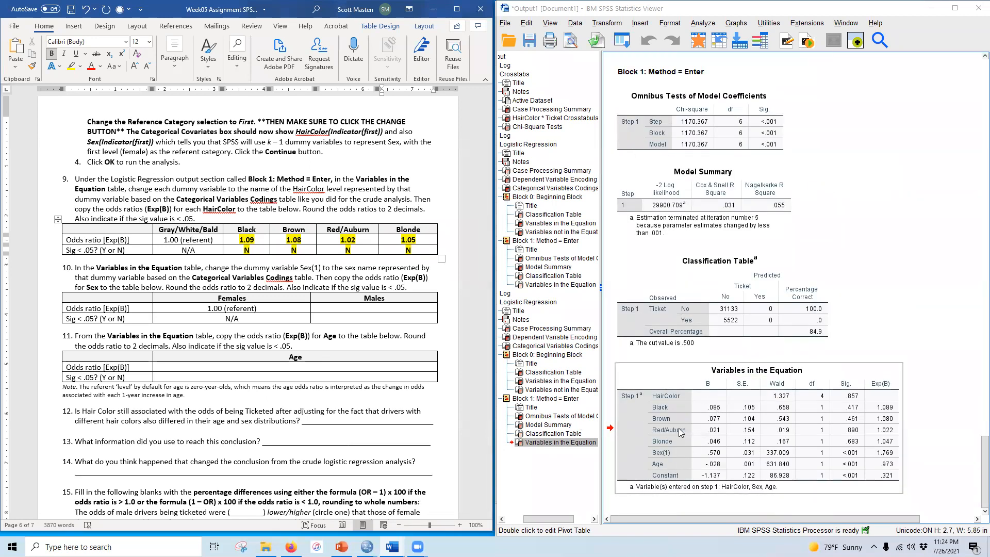
double_click(664, 454)
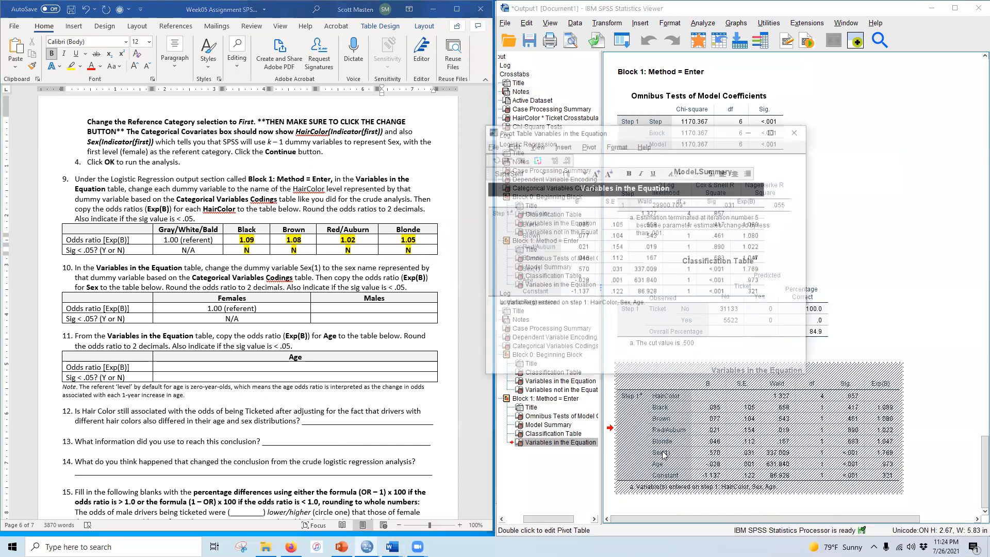
double_click(530, 269)
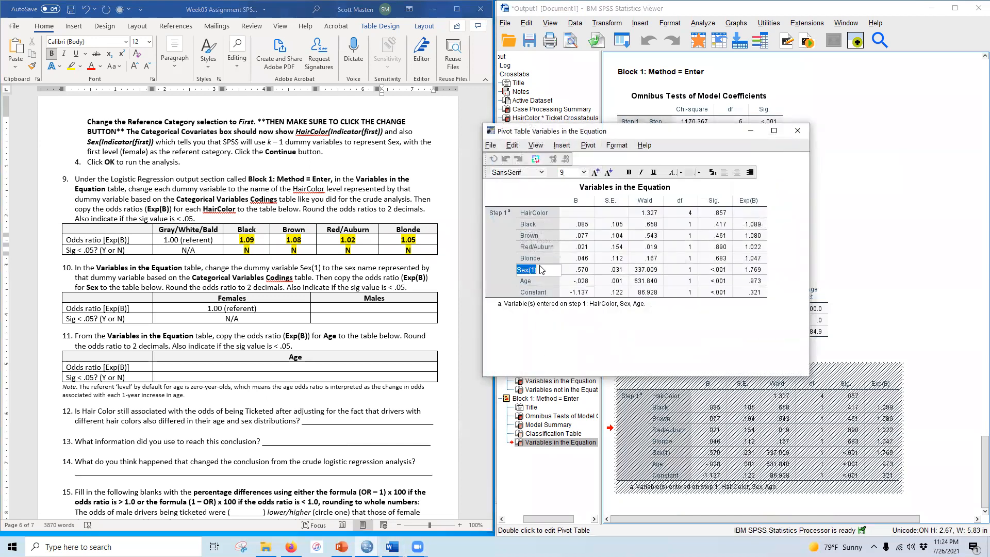
text(Male)
click(601, 237)
click(797, 131)
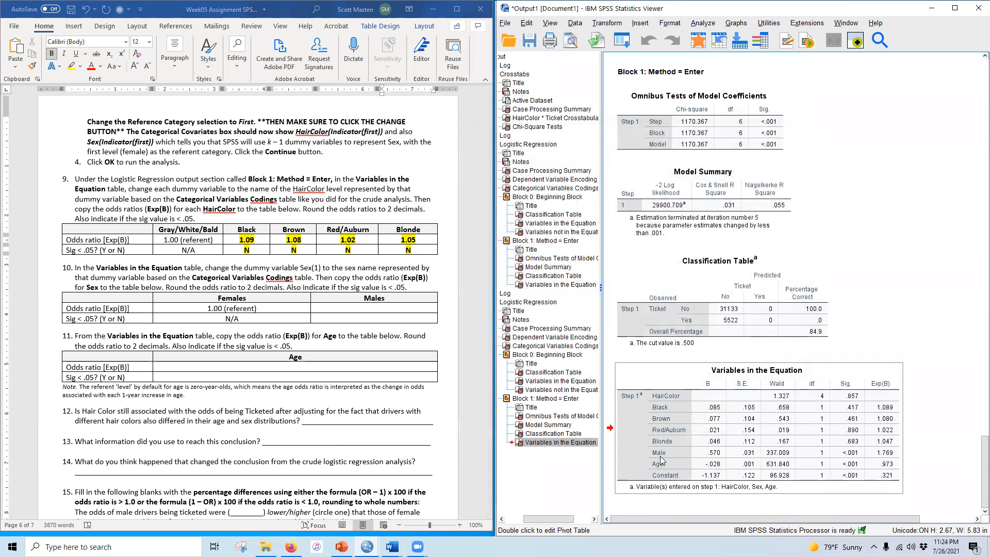
Step: Enter adjusted odds ratio 1.77 with significance Y for Males in question 10's table
click(378, 309)
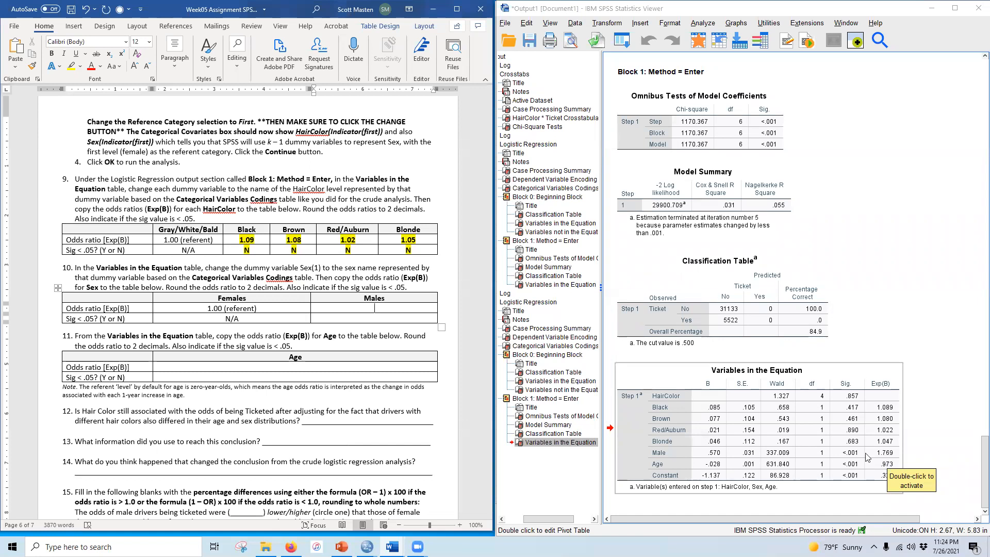
text(1.77)
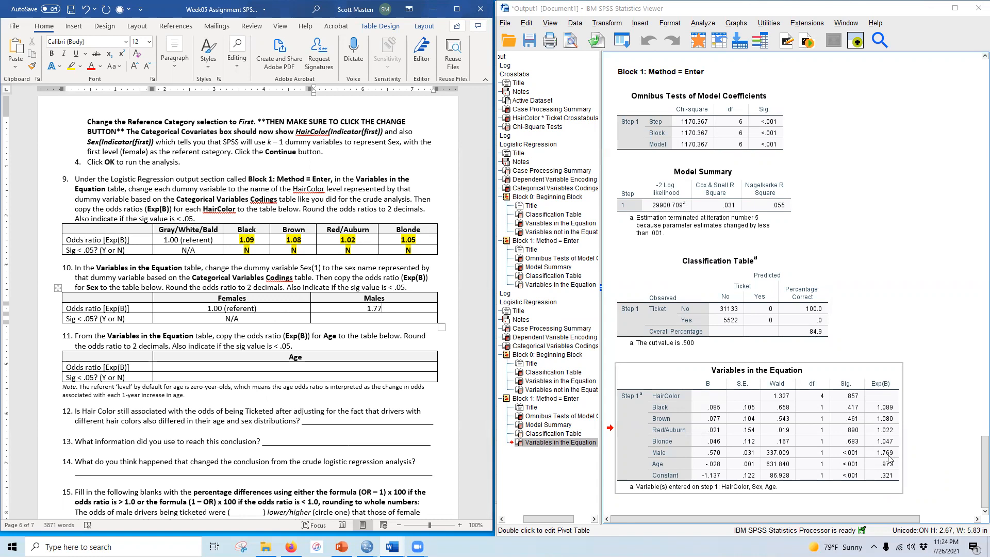
click(391, 318)
text(Y)
Step: Bold and highlight the Males odds ratio and significance entries in question 10's table
drag(359, 308, 384, 318)
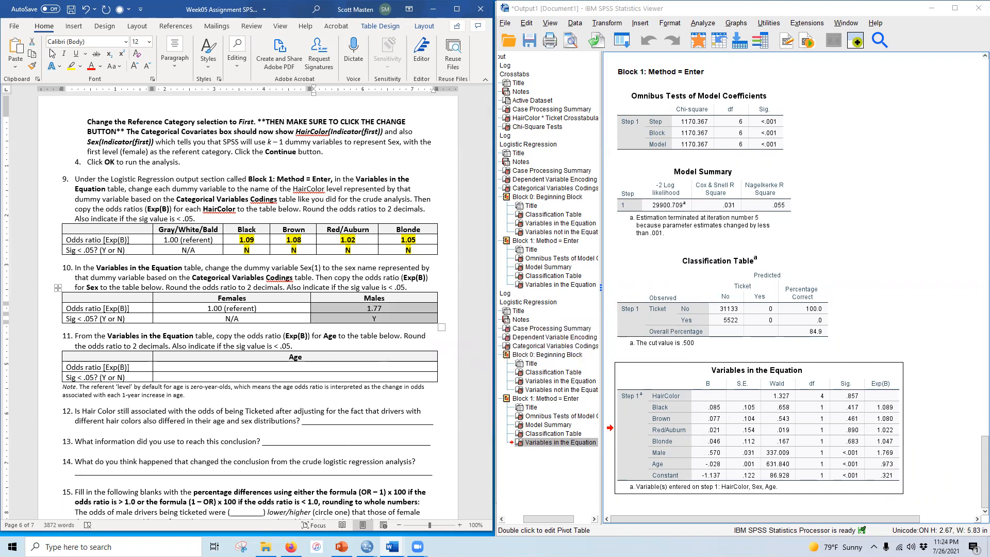
click(71, 66)
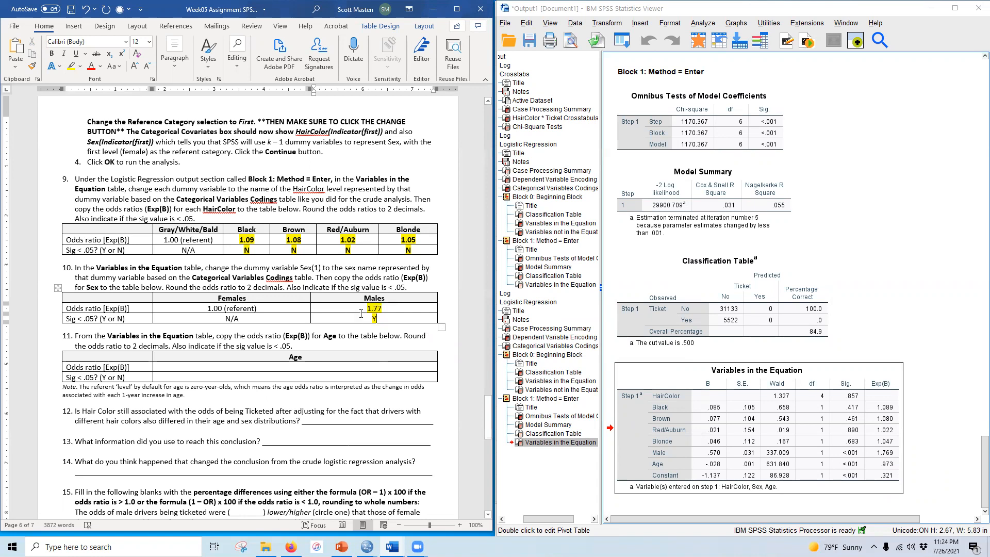
drag(370, 307, 374, 318)
click(52, 54)
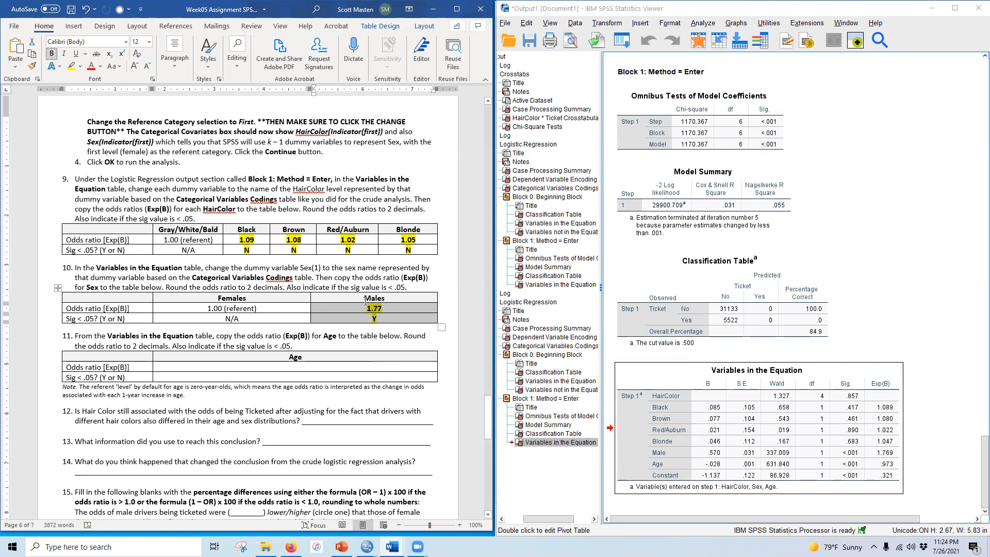
Step: Enter odds ratio 0.97 with significance Y for Age in question 11's table
scroll(228, 384, down, 3)
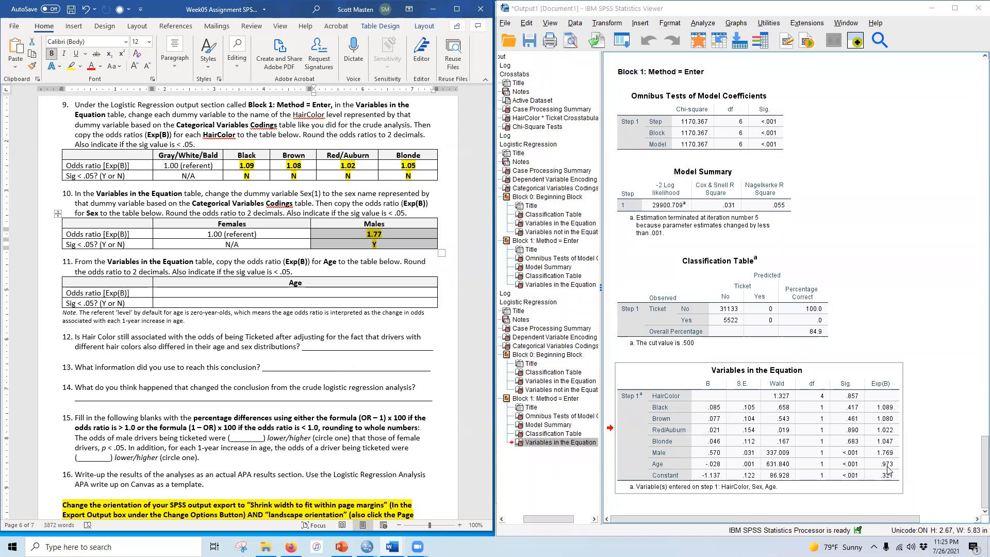
click(299, 292)
text(0.97)
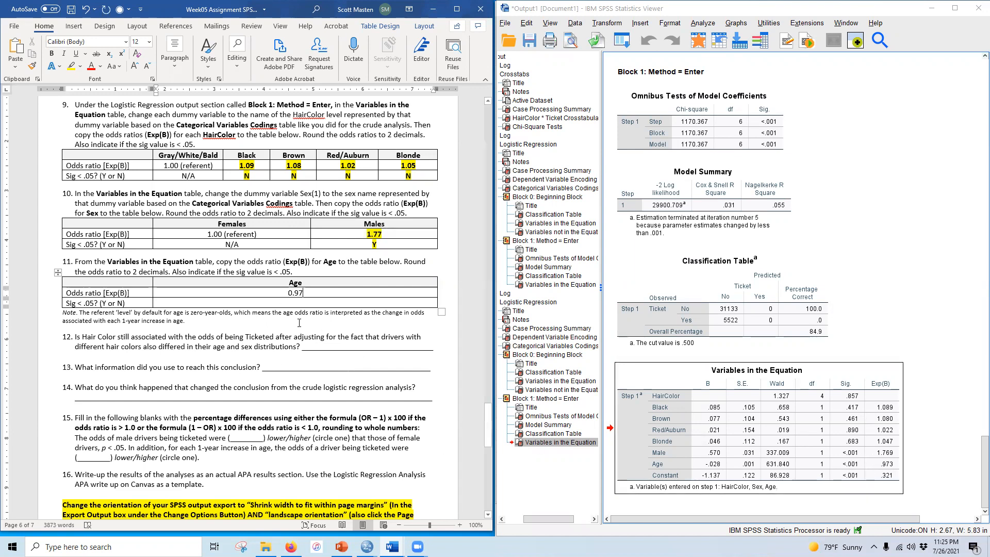
click(306, 303)
text(Y)
Step: Bold and highlight the Age entries in question 11's table with yellow, and save the document
drag(275, 295, 296, 304)
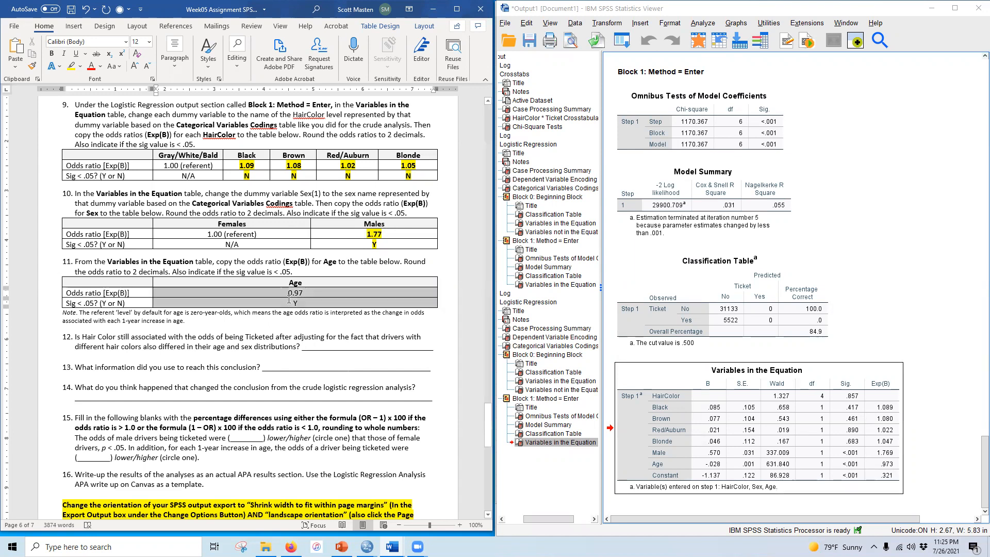
click(51, 54)
click(80, 66)
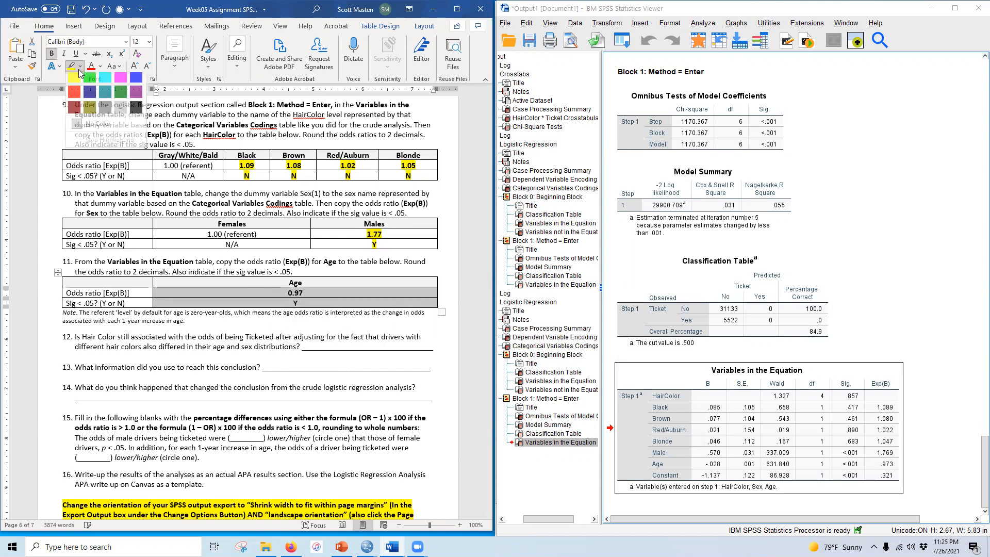
click(73, 81)
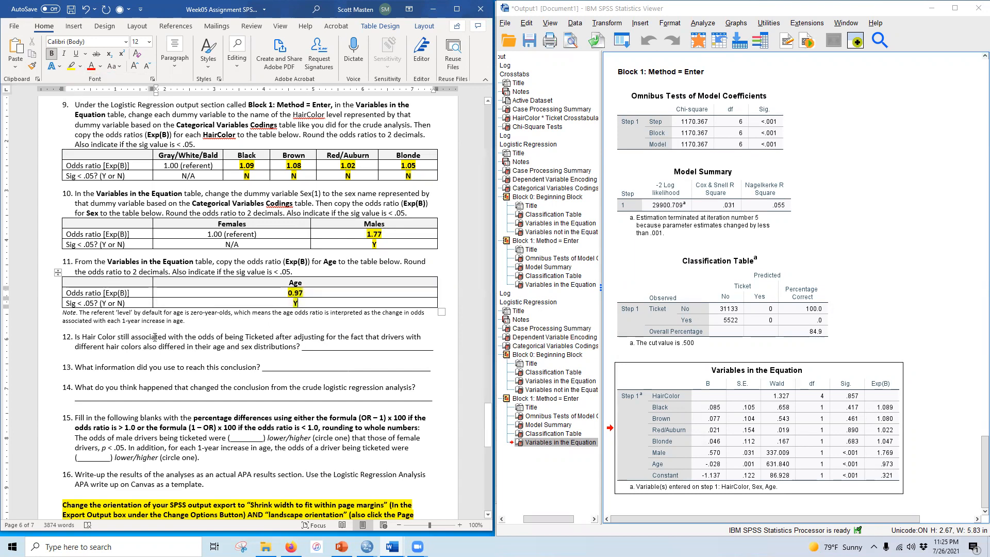
click(71, 10)
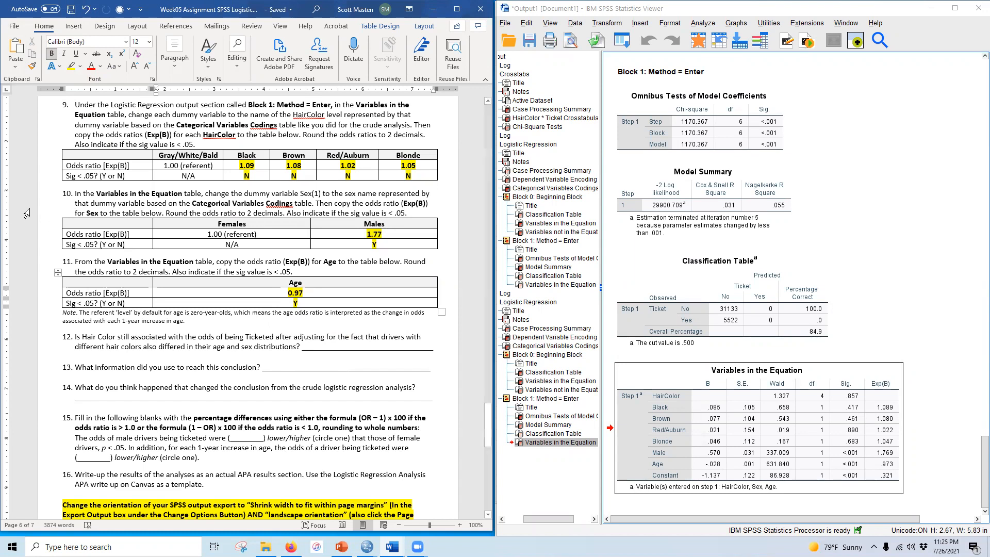
Step: Answer question 12 with No, then bold and highlight the answer
scroll(97, 264, down, 3)
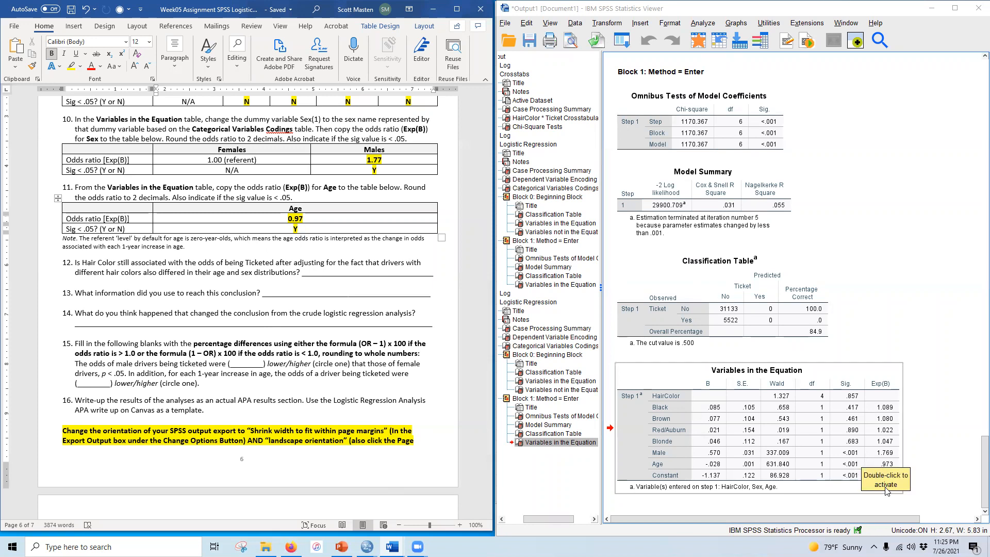
drag(318, 272, 350, 268)
text(Noo)
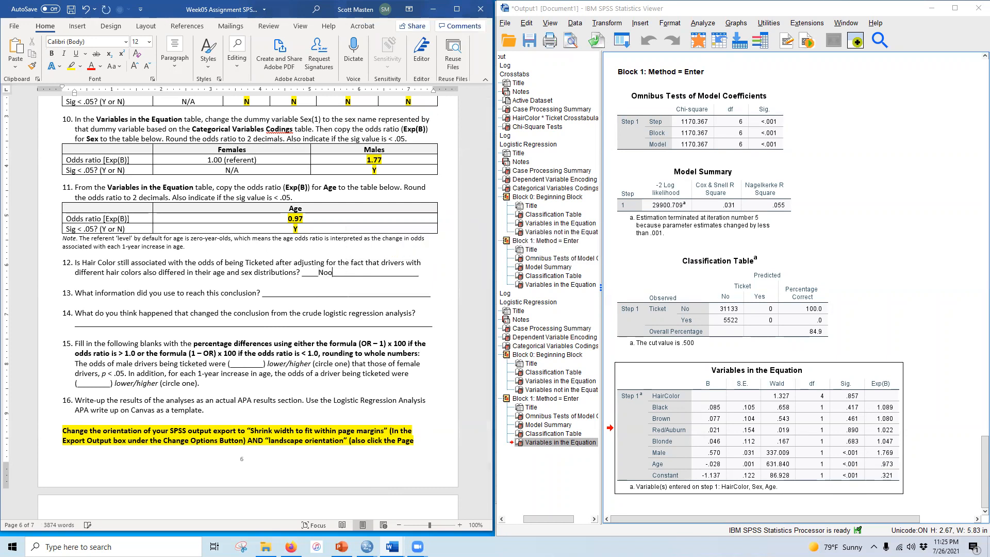
double_click(322, 272)
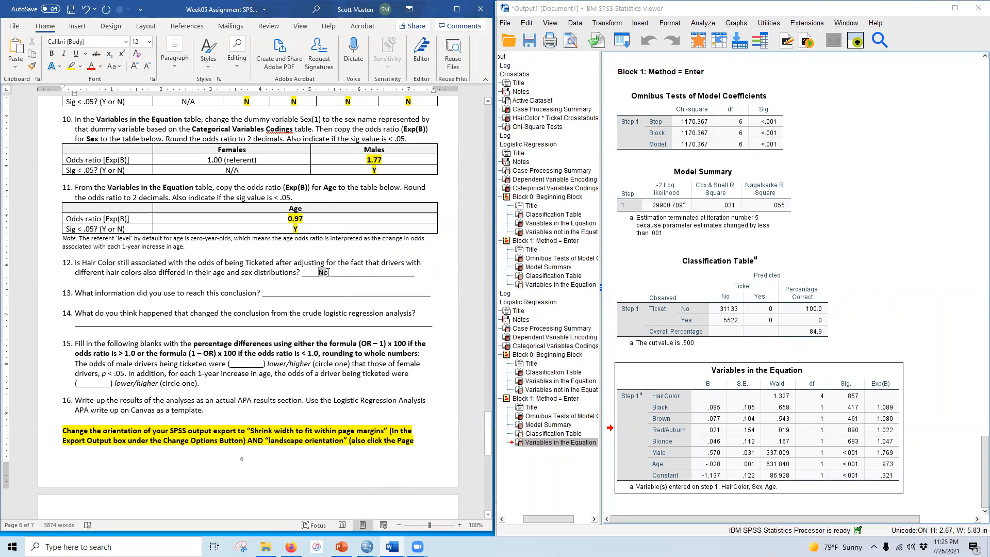
click(52, 55)
click(72, 66)
Step: Answer question 13 with HairColor Omnibus test on its answer line
click(286, 283)
drag(271, 292, 334, 298)
text(Hair)
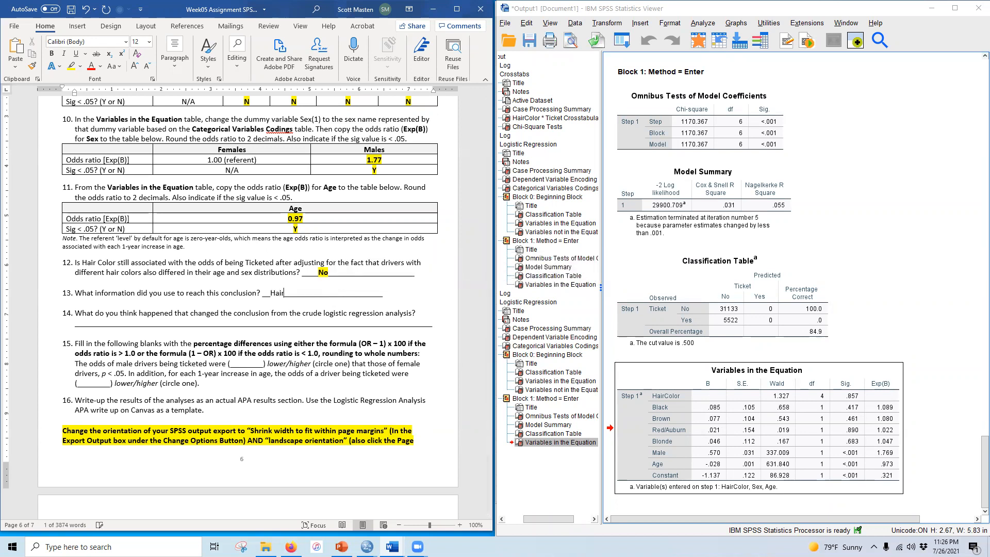
text(Color )
text(Onn)
key(BackSpace)
key(BackSpace)
text(mnibus te)
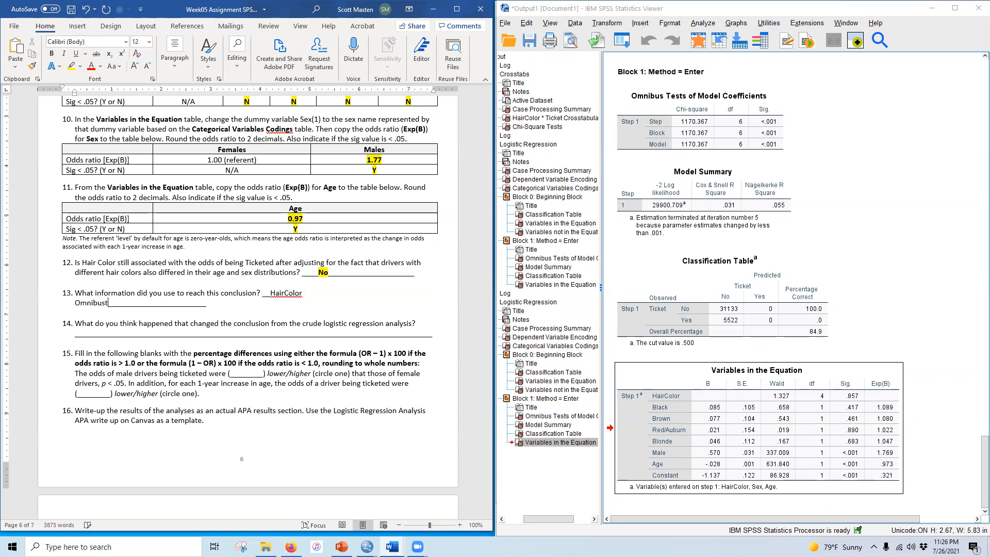
text(st)
key(Delete)
key(Delete)
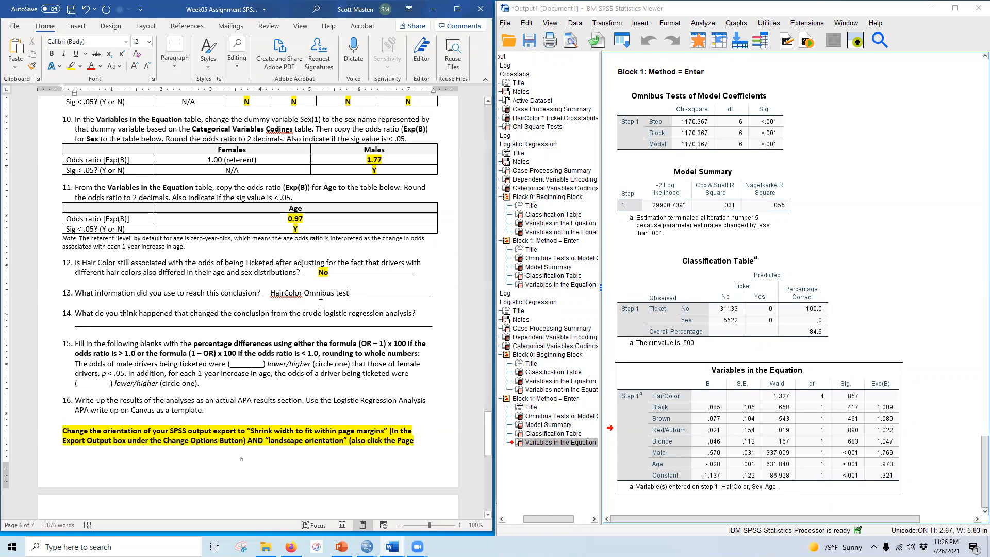
Step: Remove the extra character before question 13's answer and bold and highlight the answer
click(288, 290)
drag(270, 293, 292, 291)
click(292, 291)
key(BackSpace)
drag(270, 293, 350, 292)
click(51, 54)
click(72, 67)
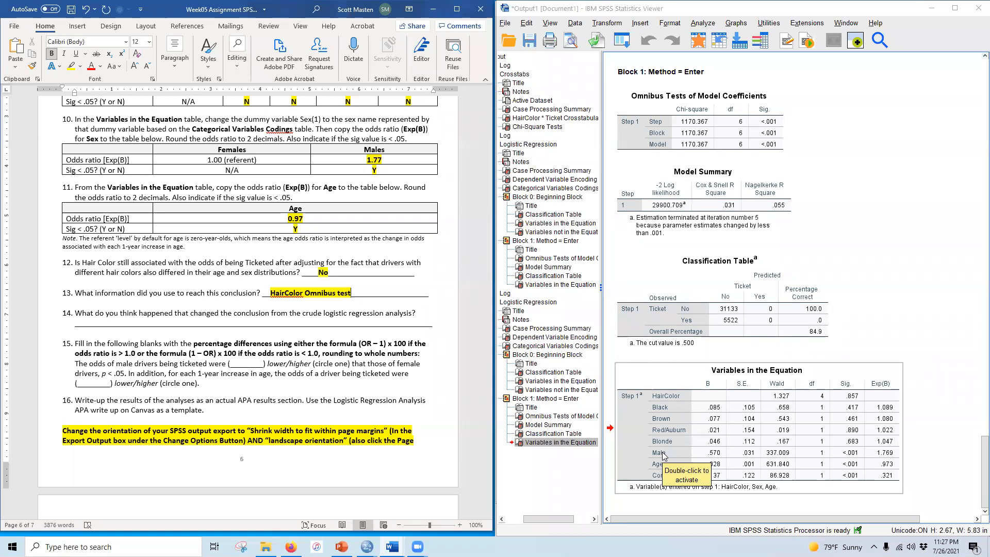
Step: Answer question 14: The original analysis was confounded by sex and age, making it look like hair color was related to odds of being ticketed
scroll(87, 346, down, 4)
scroll(86, 345, up, 5)
drag(91, 346, 295, 352)
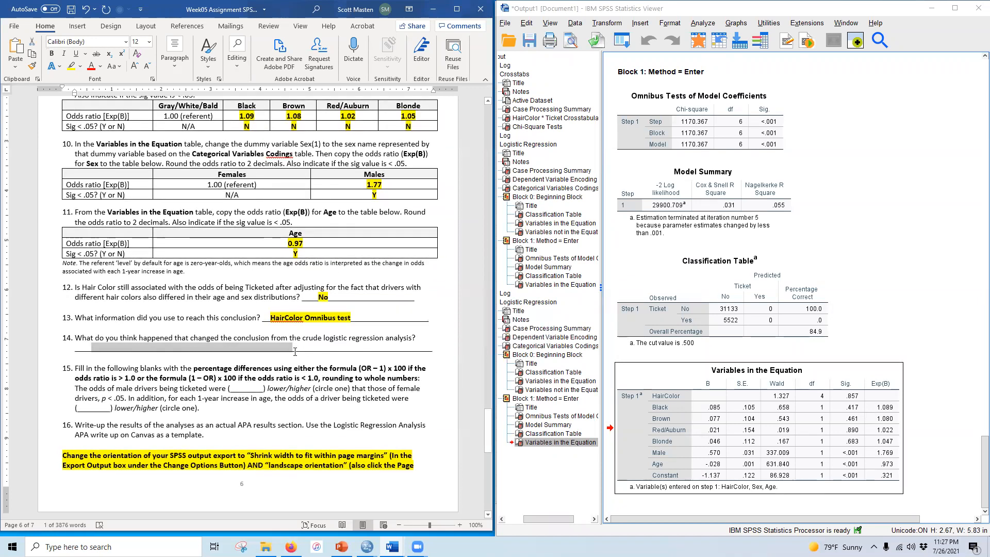
text(The original an)
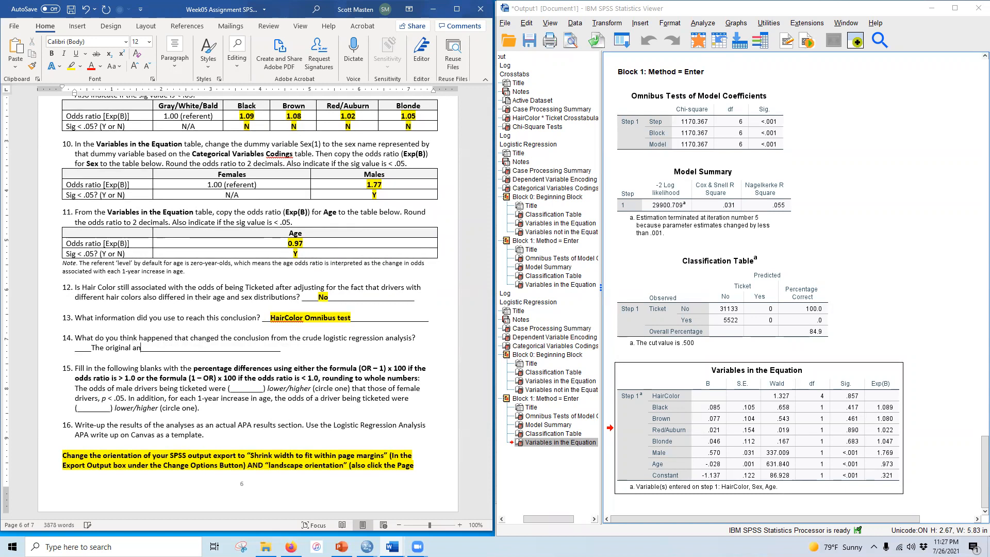
text(alysis was confounded)
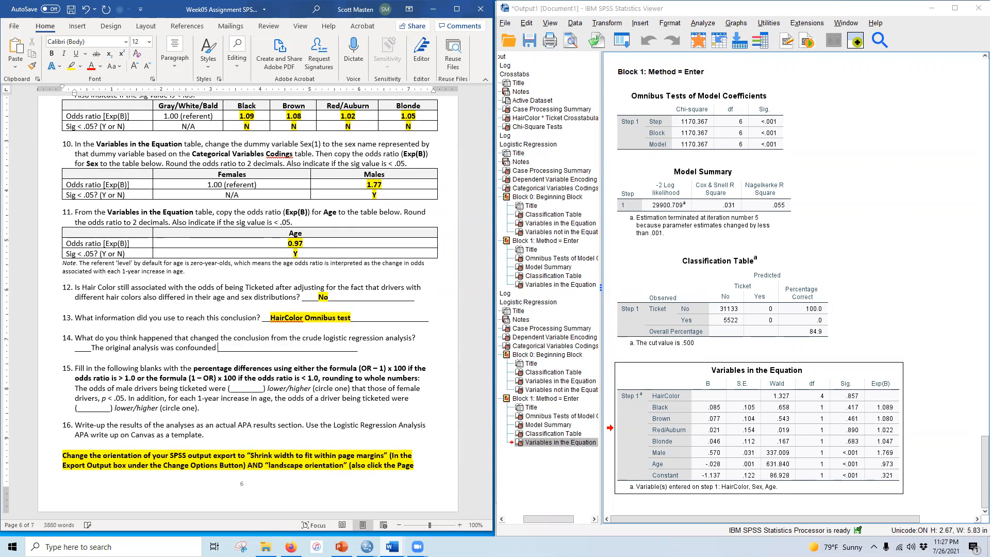
text( by age a)
key(BackSpace)
key(BackSpace)
key(BackSpace)
key(BackSpace)
key(BackSpace)
text(sex and age, making it look )
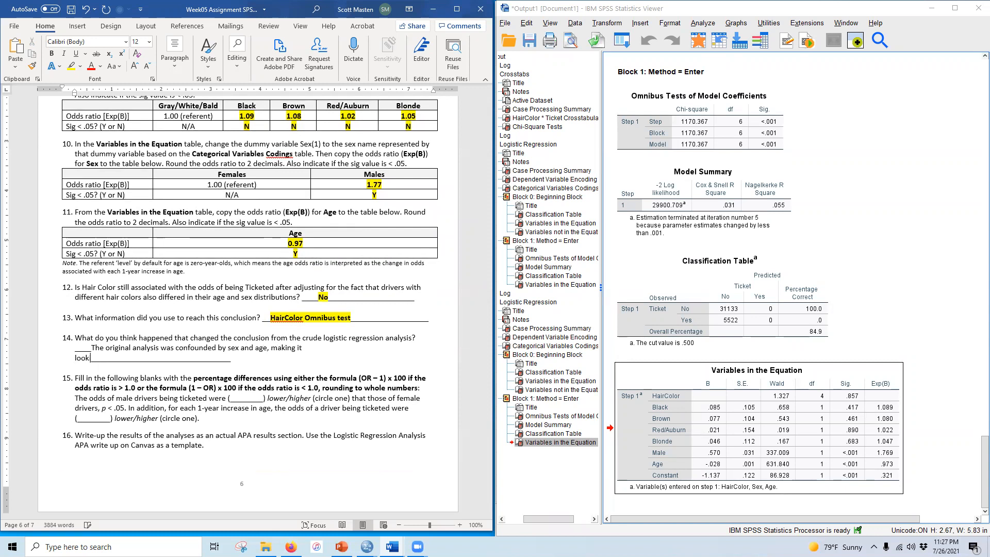
text(like hair color was related to odds of being ticketed)
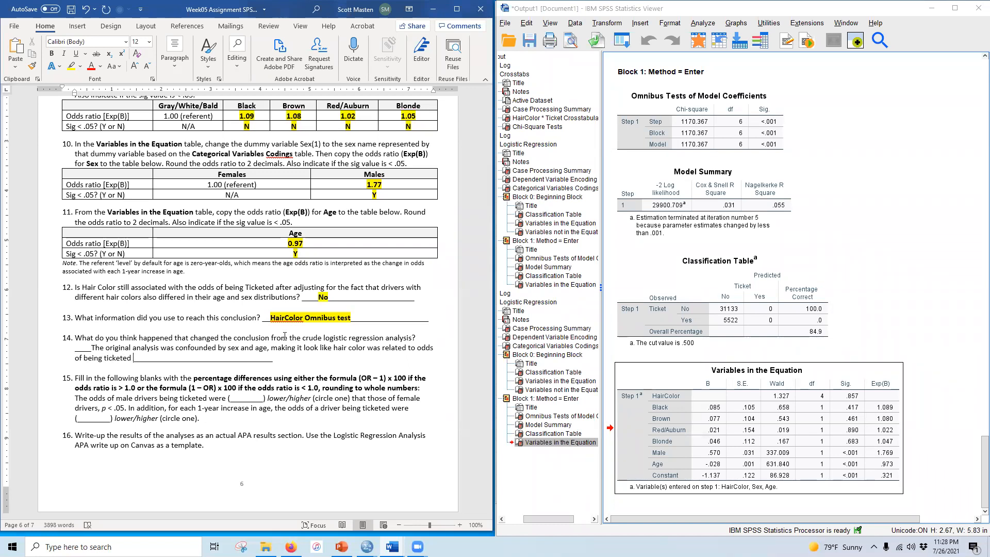
Step: Bold and highlight question 14's answer
drag(93, 345, 132, 357)
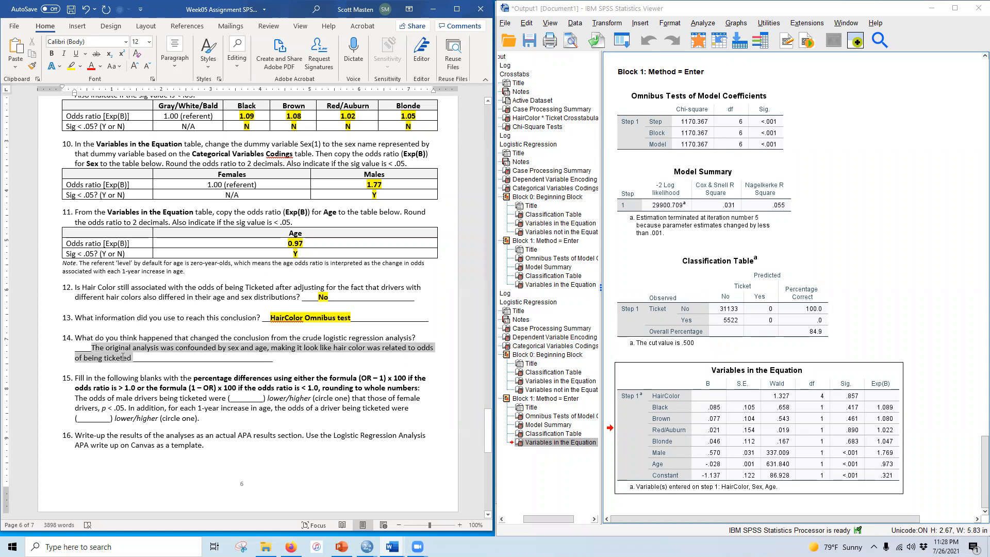
click(51, 53)
click(72, 66)
click(281, 411)
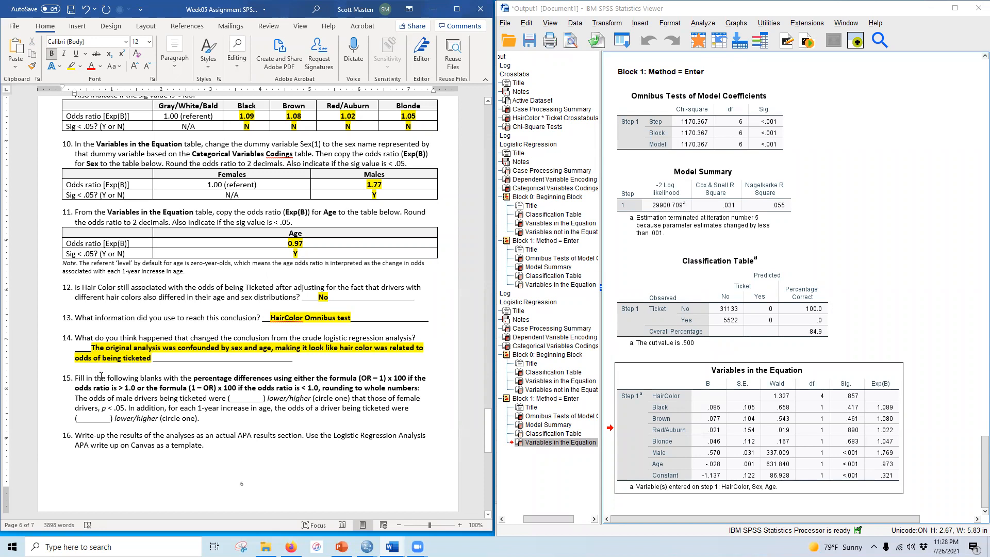
Step: Fill the first blank of question 15, the male-versus-female odds percentage difference, with 77%
scroll(102, 376, down, 3)
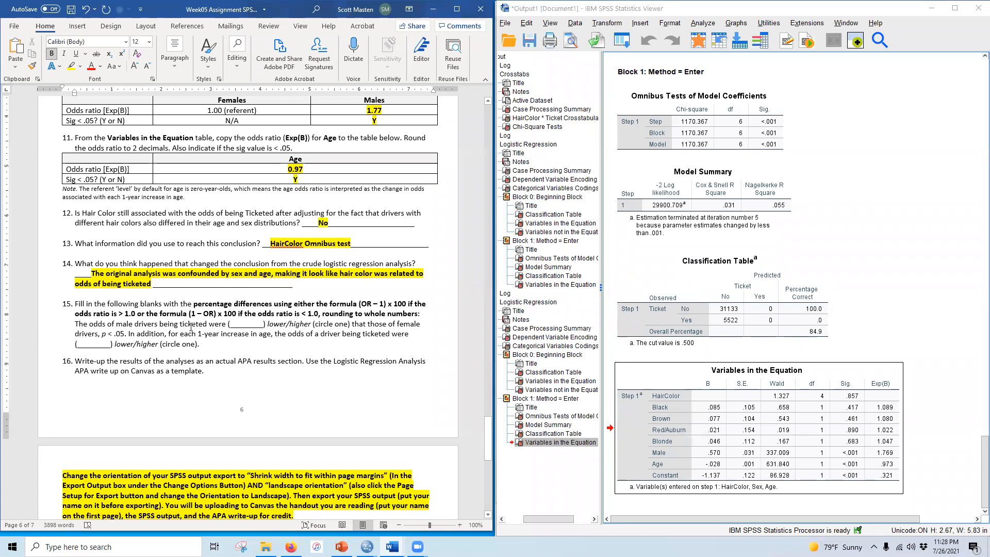
double_click(120, 323)
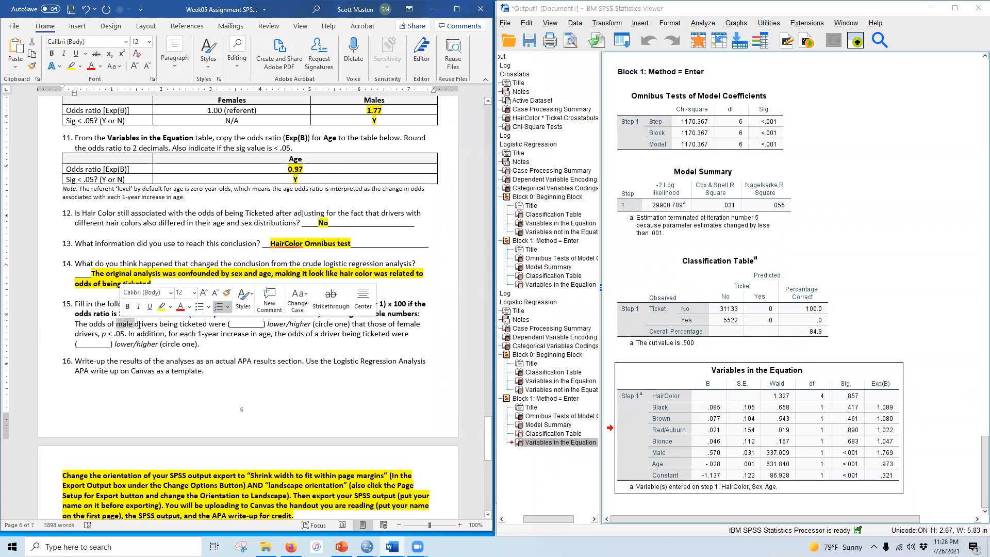
click(192, 333)
drag(231, 324, 263, 324)
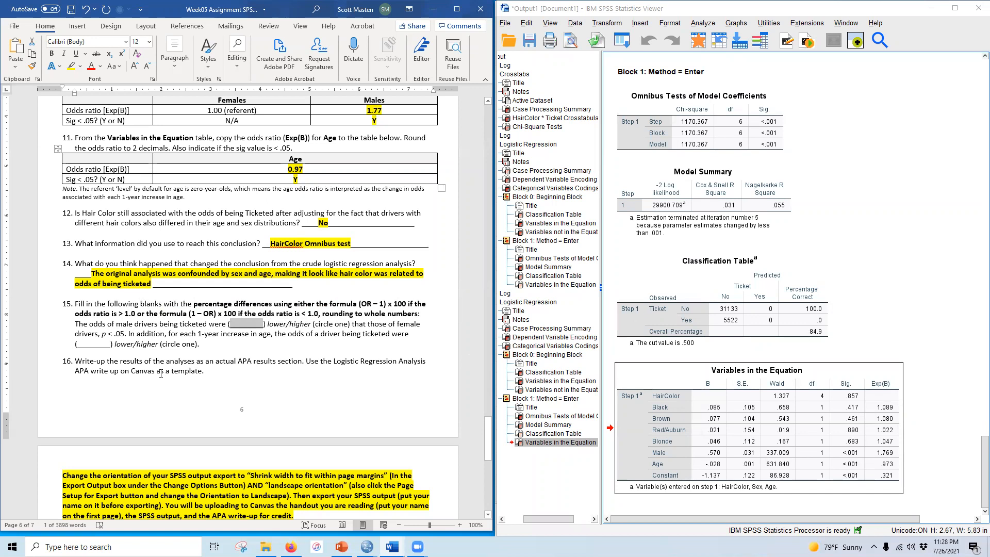
text(77%)
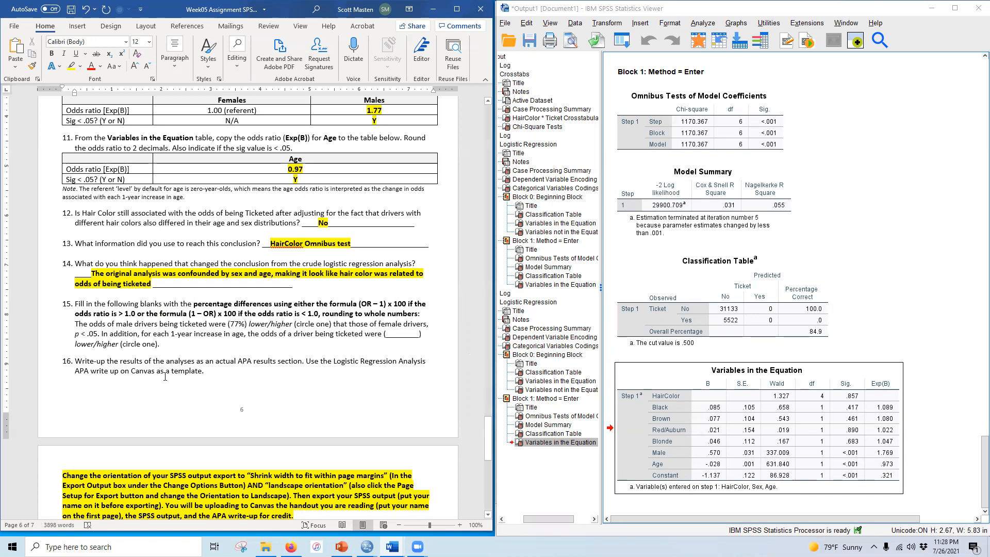
Step: Bold and highlight the 77% answer and the word "higher" in question 15
drag(230, 323, 246, 324)
click(52, 54)
click(71, 65)
click(262, 306)
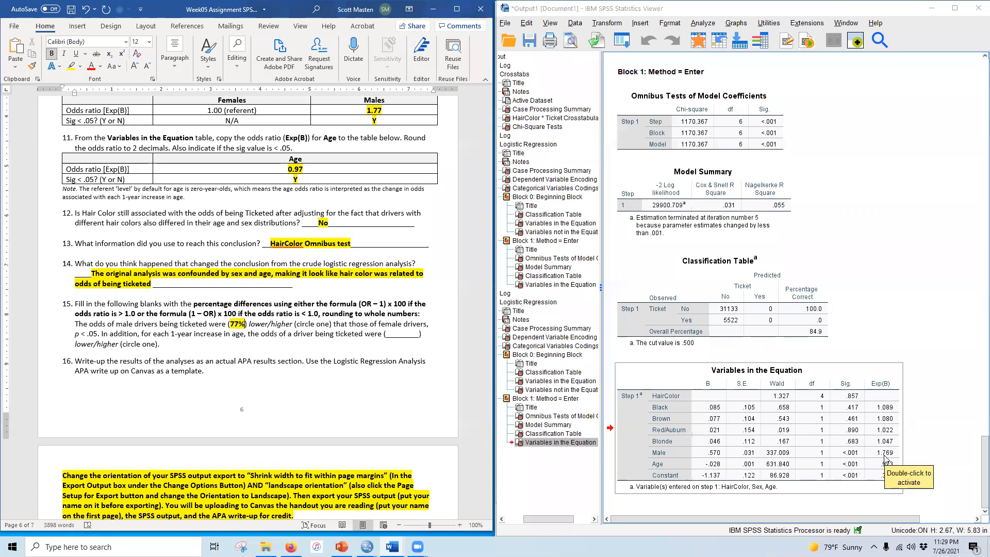
drag(270, 324, 293, 320)
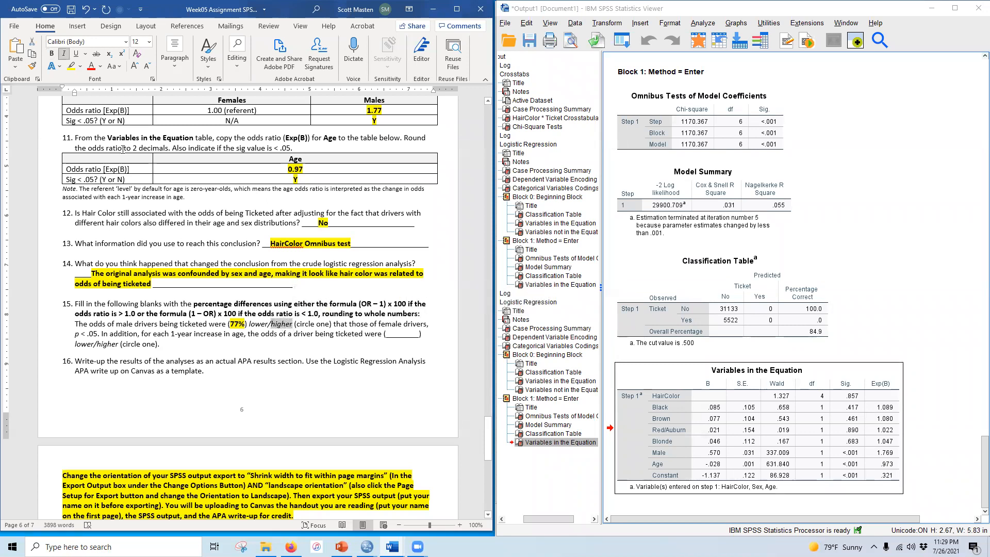
click(51, 53)
click(71, 66)
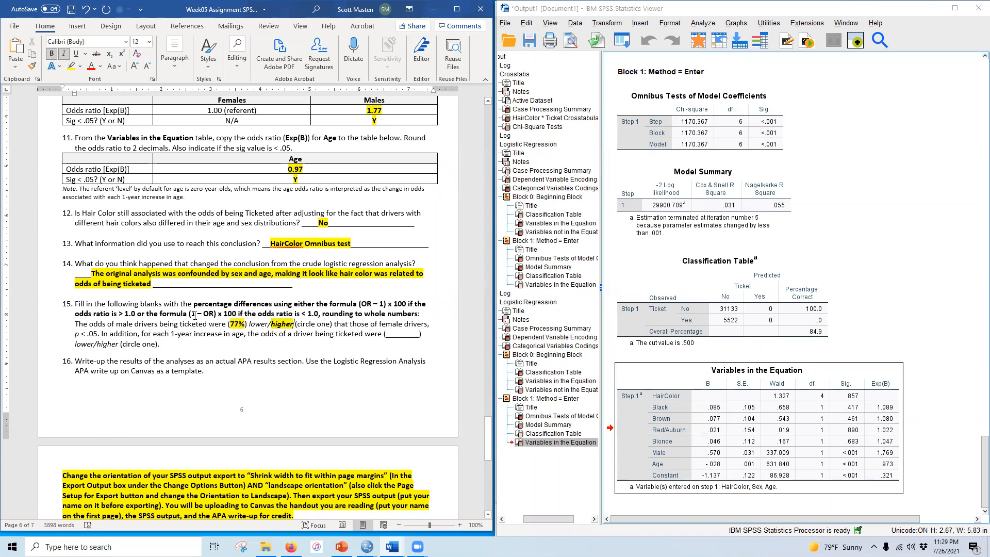
Step: Fill the second blank of question 15, the per-year age odds percentage difference, with 3%
drag(189, 313, 243, 314)
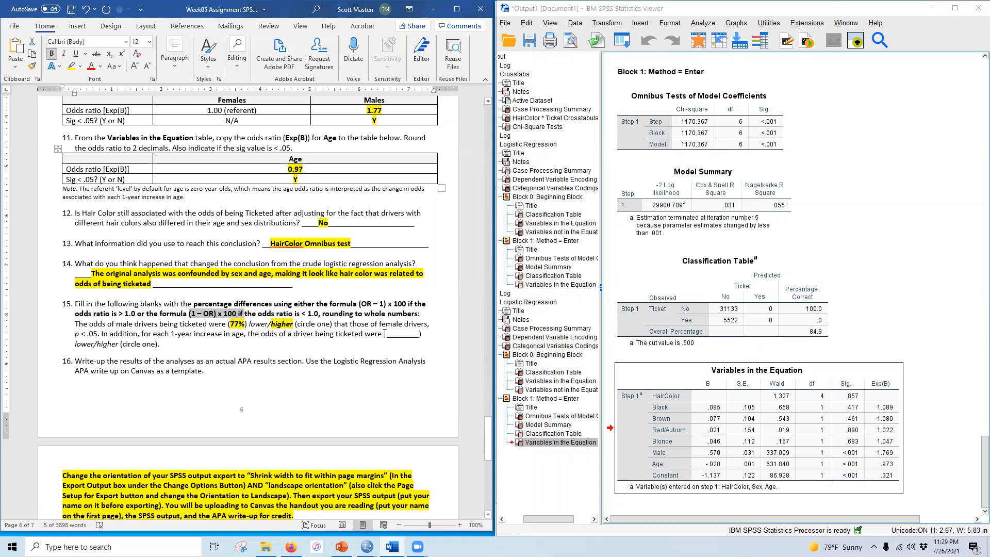
drag(385, 334, 419, 331)
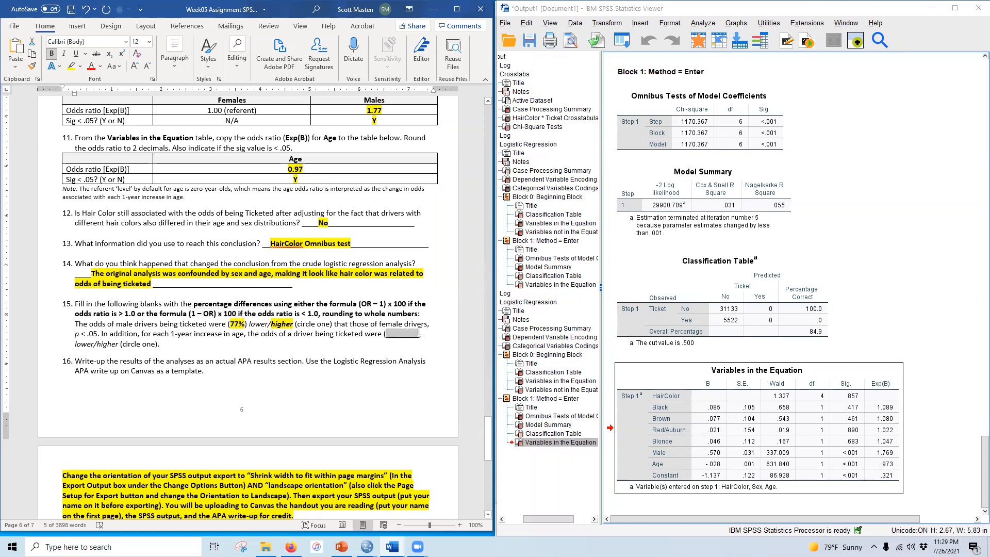
text(3%)
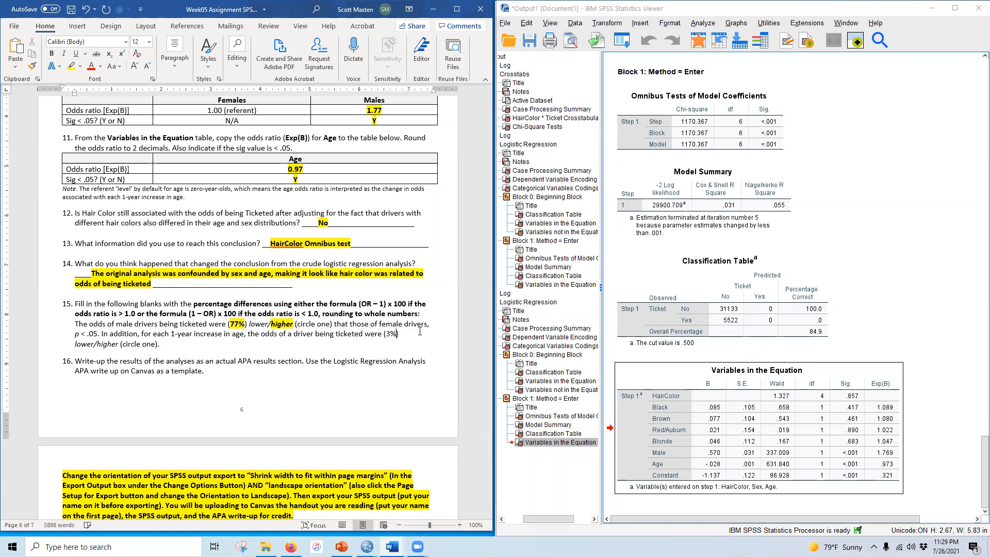
Step: Bold and highlight the 3% answer and the word "lower" in question 15
double_click(388, 333)
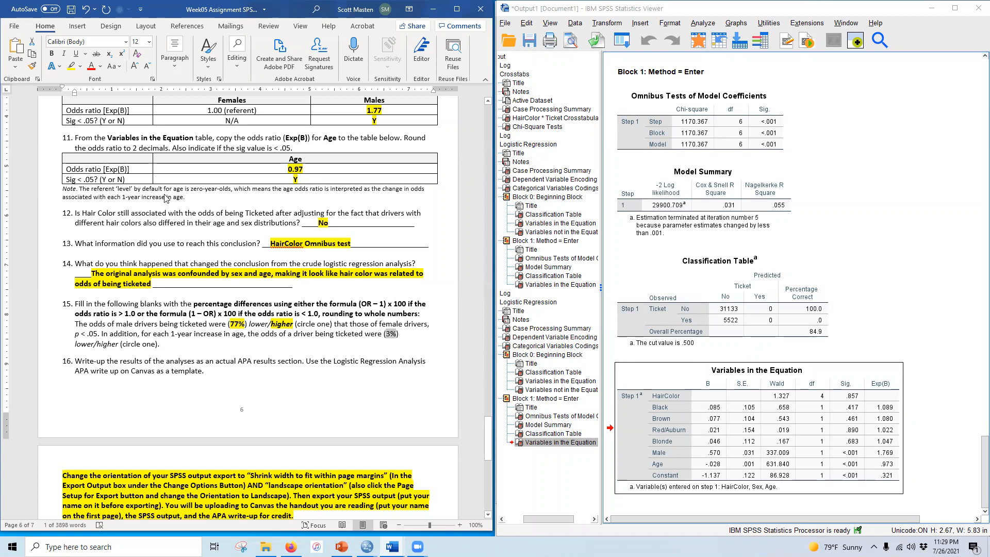
click(52, 54)
click(71, 66)
click(379, 336)
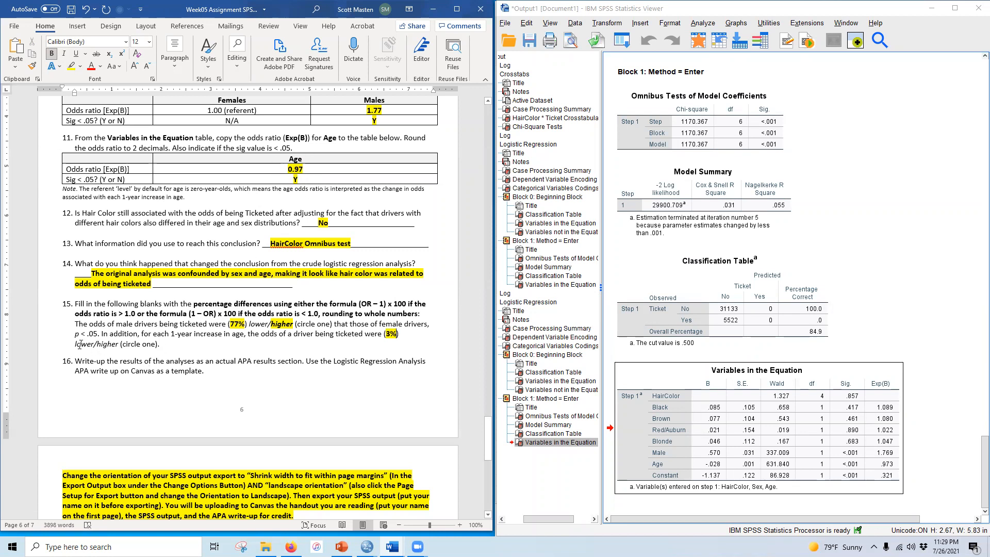
drag(75, 344, 95, 345)
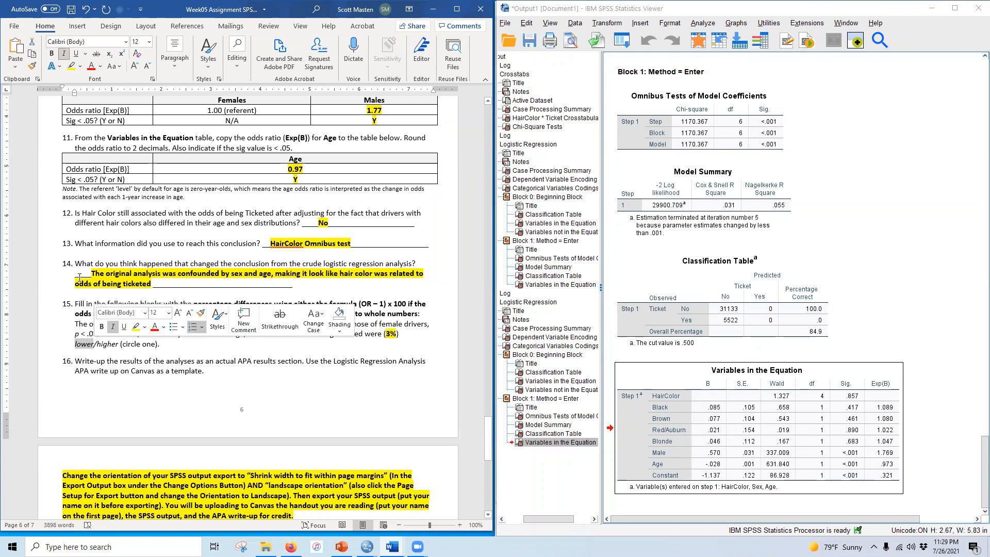
click(51, 54)
click(71, 66)
click(439, 359)
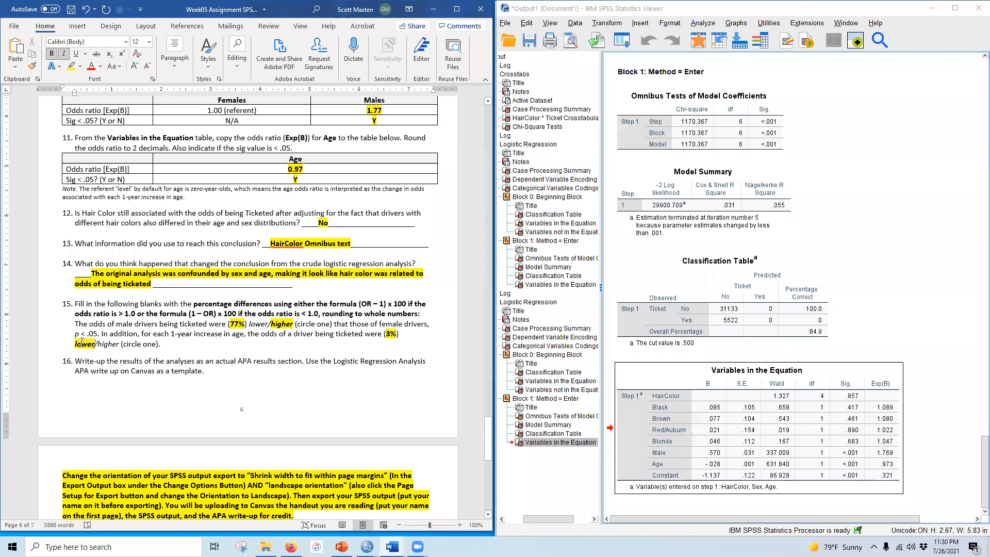
Step: Switch to the BMI & Traffic Tickets sample write-up document and examine its Table 1 cross-tabulation
scroll(117, 379, down, 3)
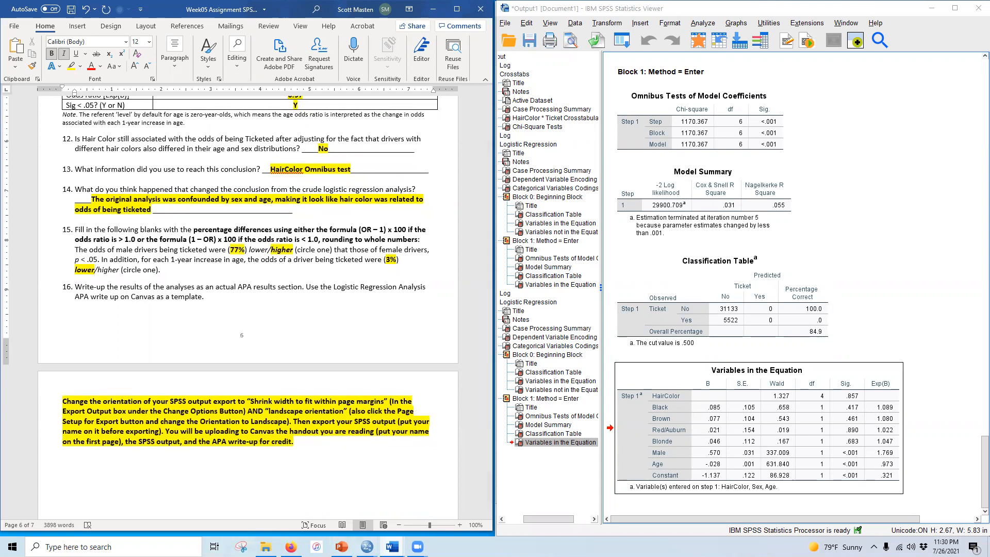
mouse_move(374, 482)
mouse_move(392, 546)
click(364, 498)
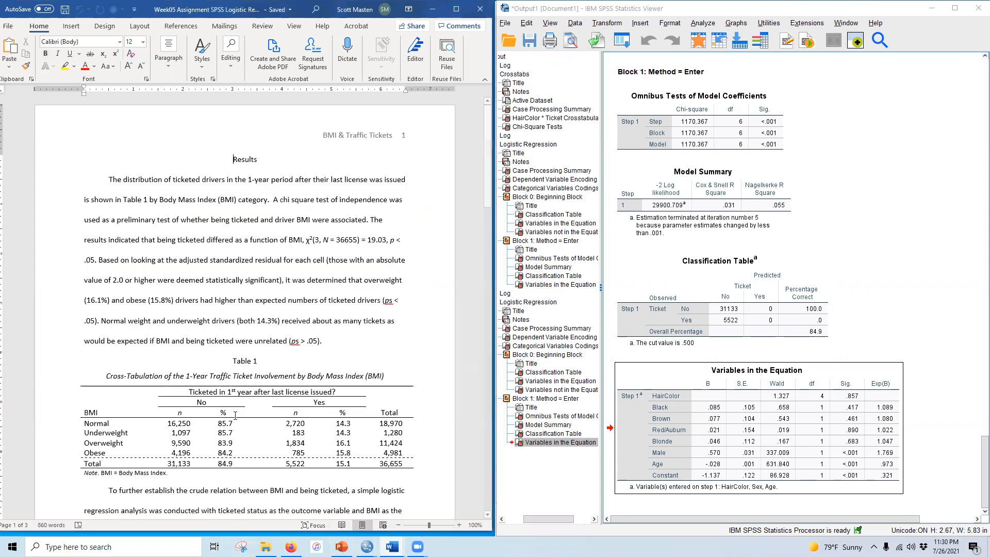
scroll(235, 415, down, 2)
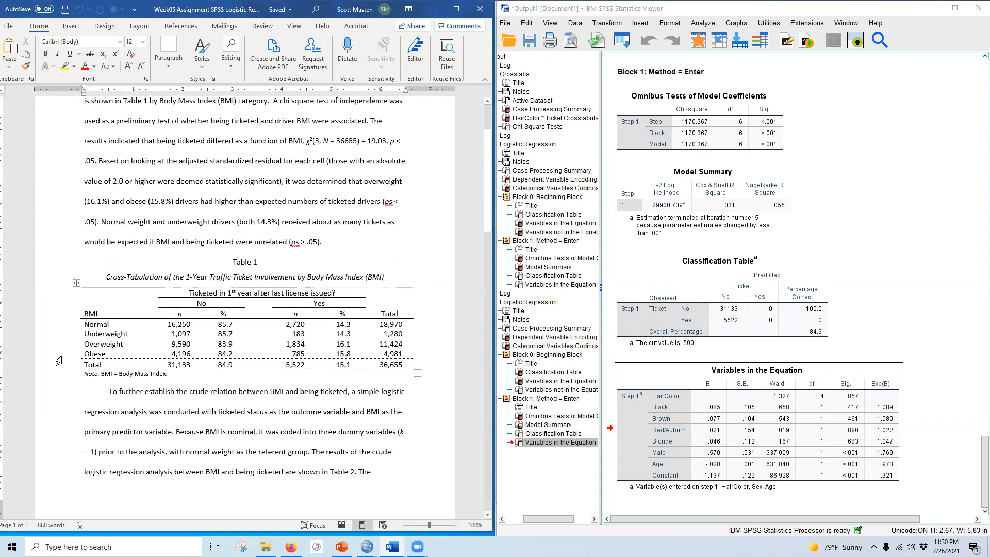
drag(49, 328, 50, 366)
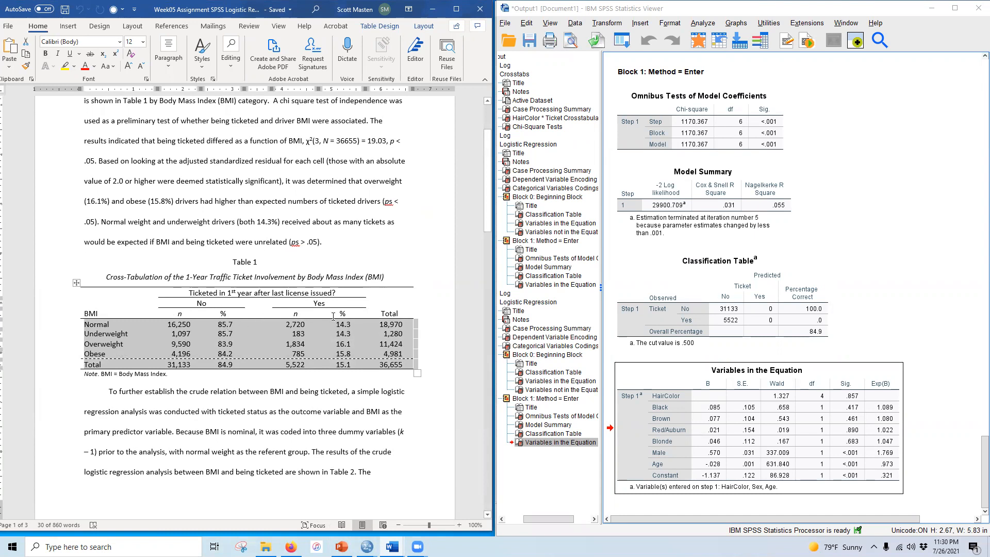
Step: Add an empty row below the Obese row in Table 2, the crude logistic regression summary
scroll(345, 360, down, 12)
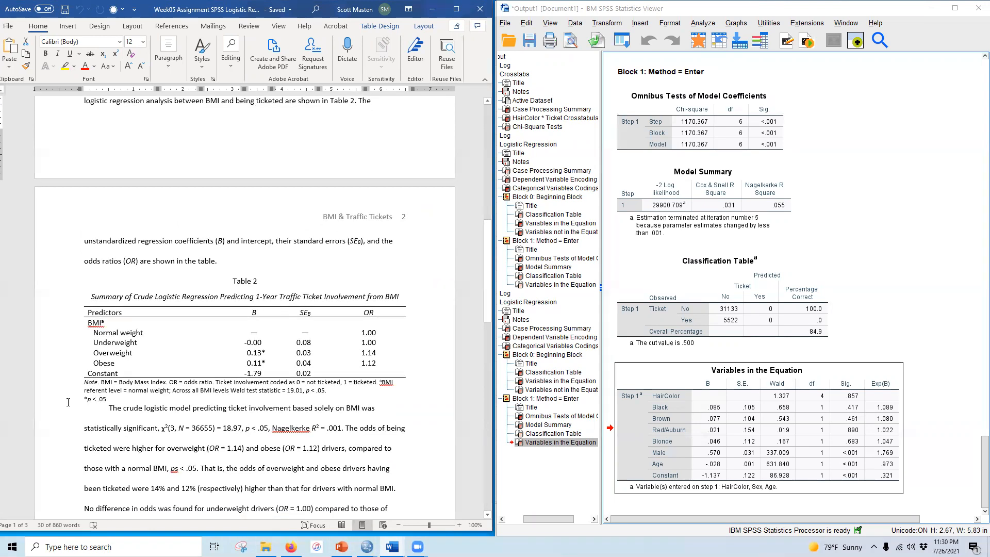
drag(62, 323, 63, 365)
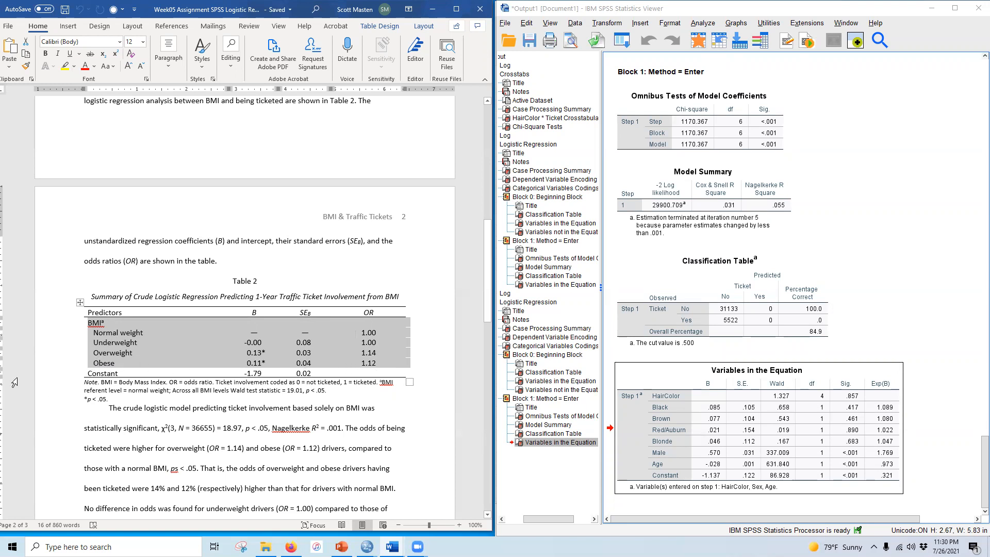
click(34, 364)
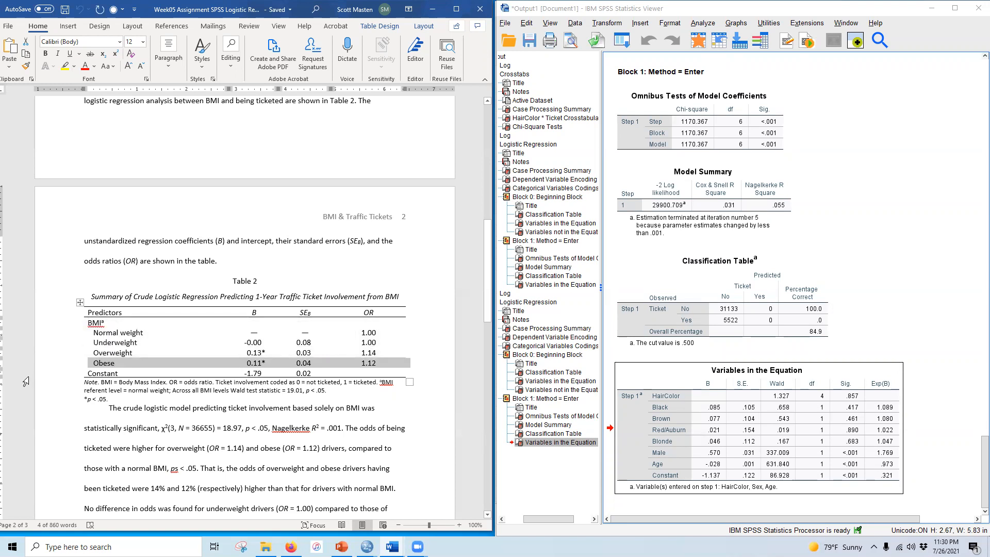
text(Obese	0.11*	0.04	1.12)
drag(95, 371, 375, 372)
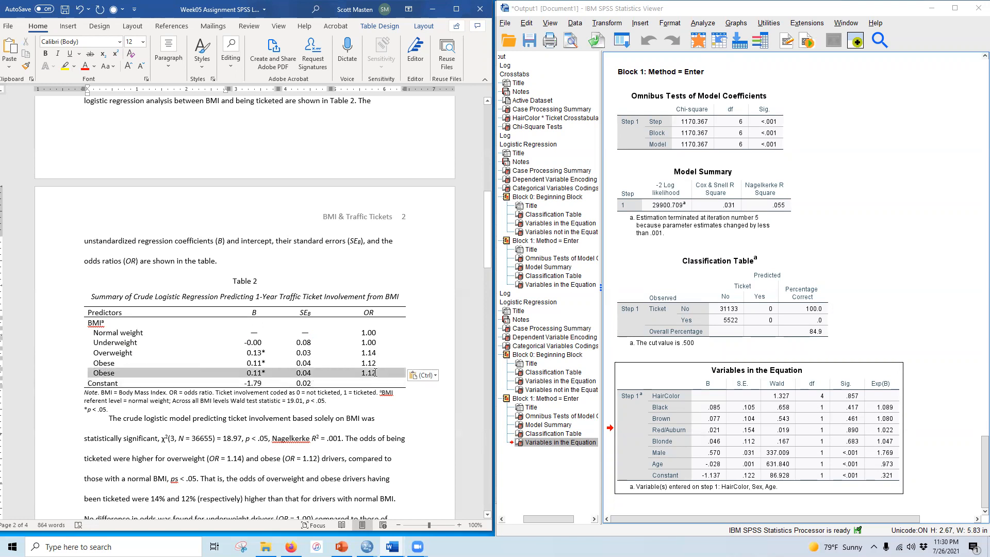
key(Delete)
click(37, 372)
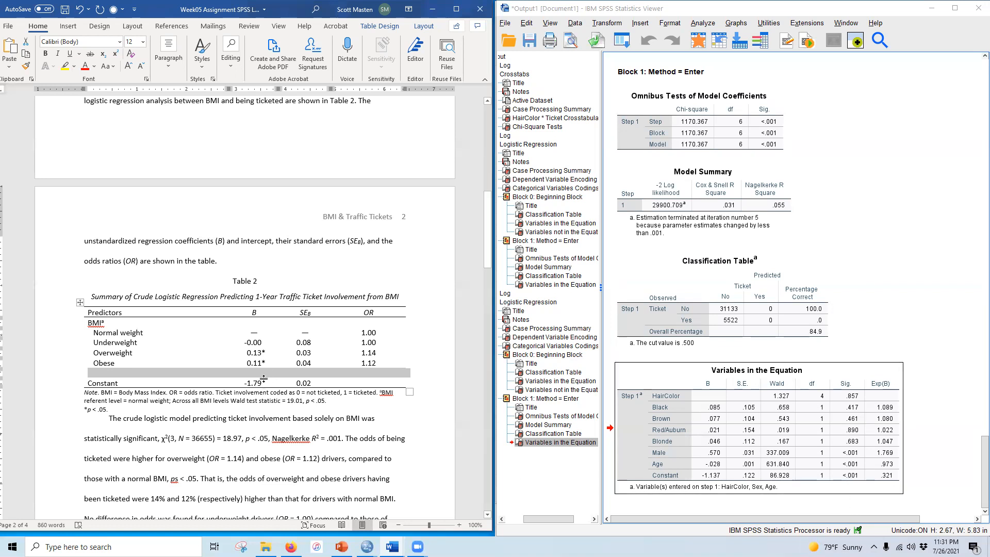
Step: Add an empty row below the Obese row in Table 3, the adjusted logistic regression summary
scroll(266, 460, down, 5)
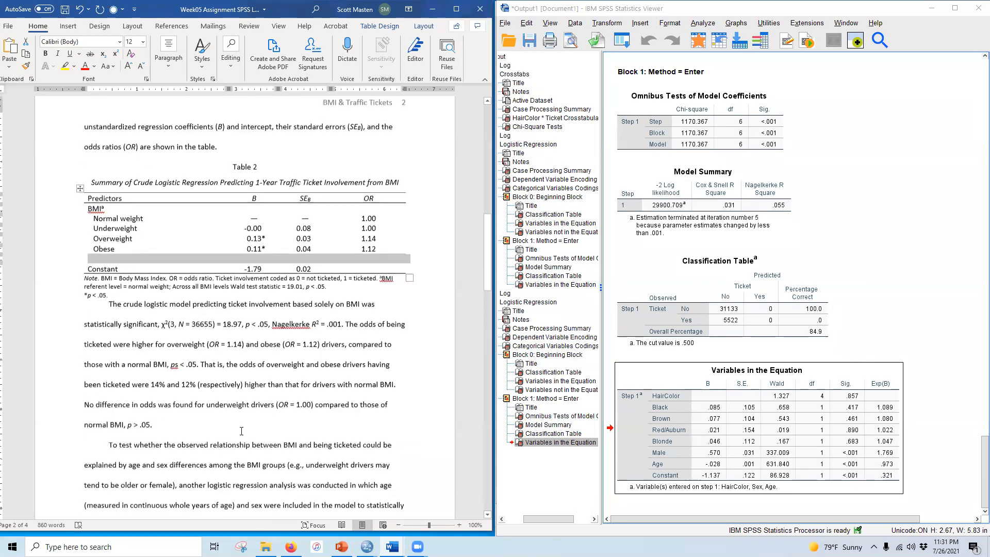
drag(161, 290, 345, 290)
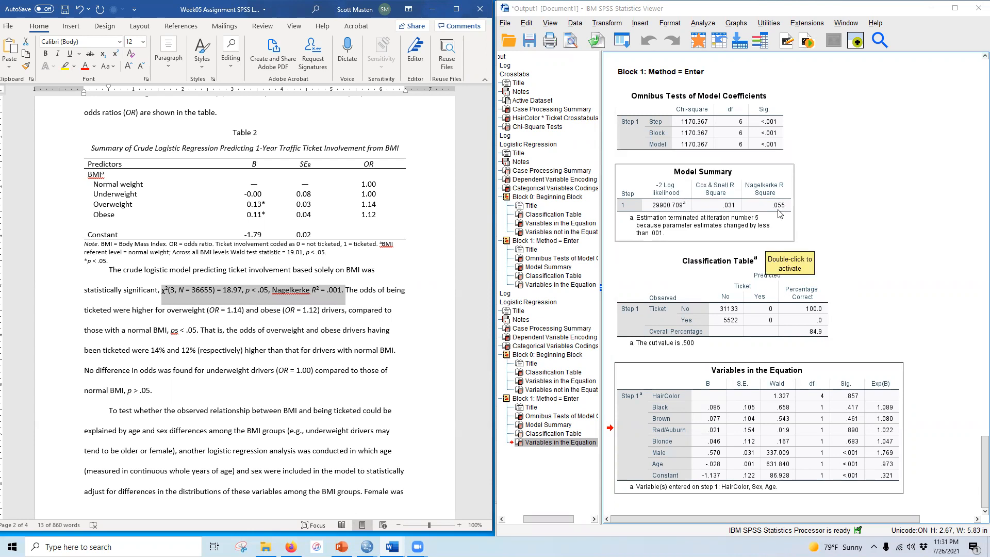
scroll(264, 409, down, 10)
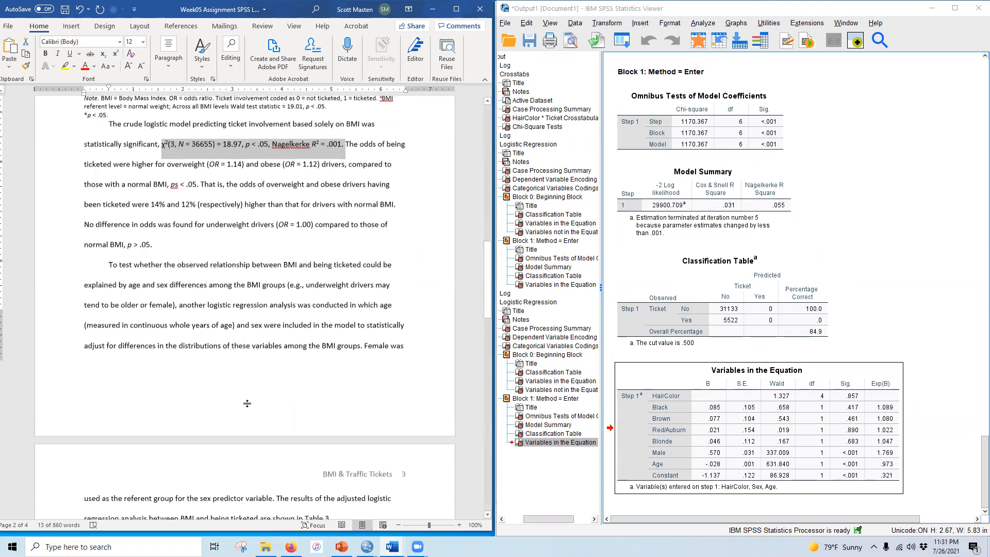
scroll(264, 410, down, 2)
drag(53, 174, 50, 274)
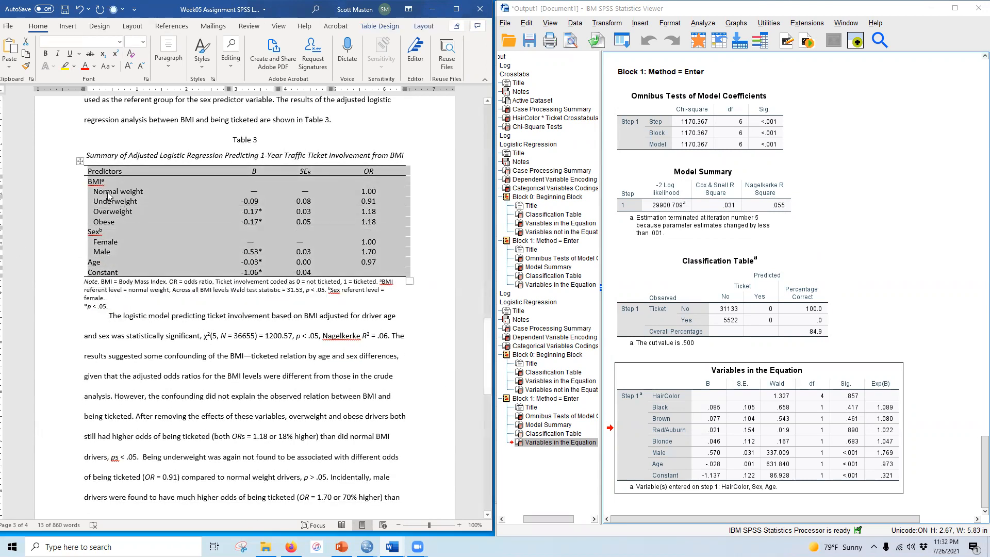
click(63, 223)
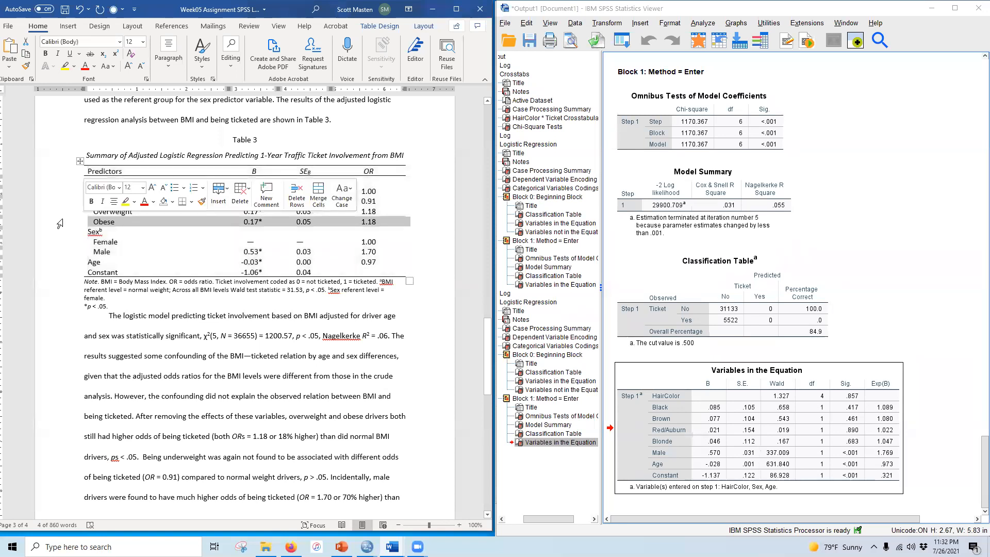
text(Obese	0.17*	0.05	1.18)
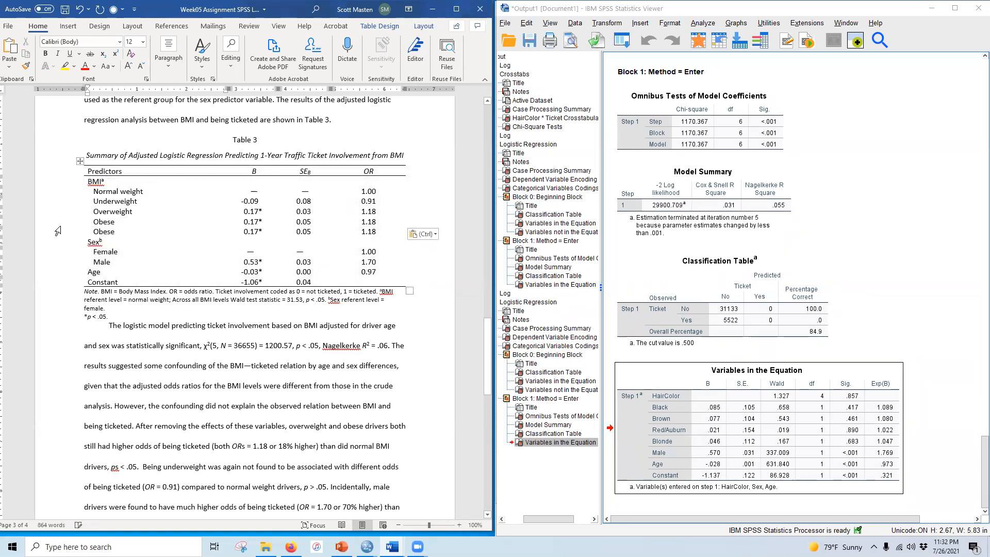
click(43, 232)
key(Delete)
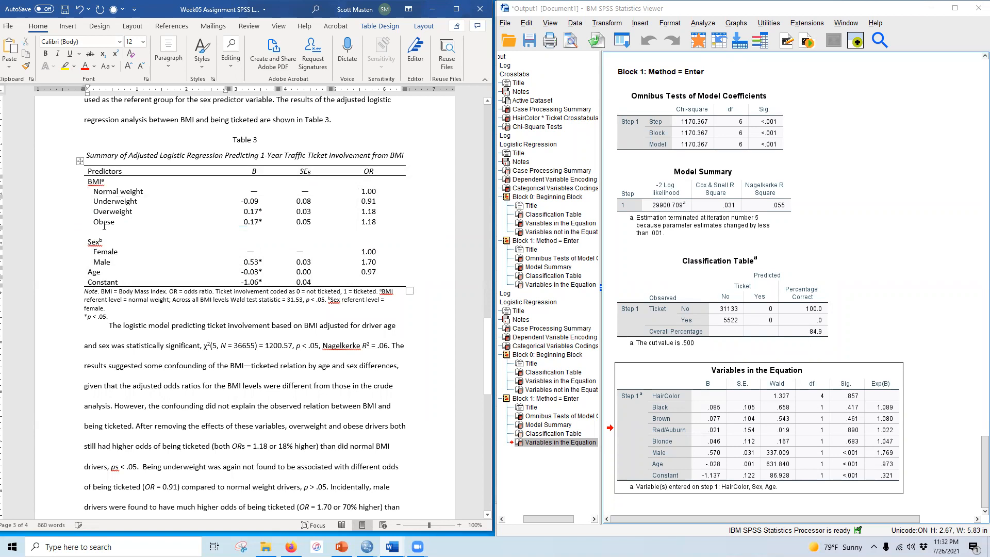
click(86, 231)
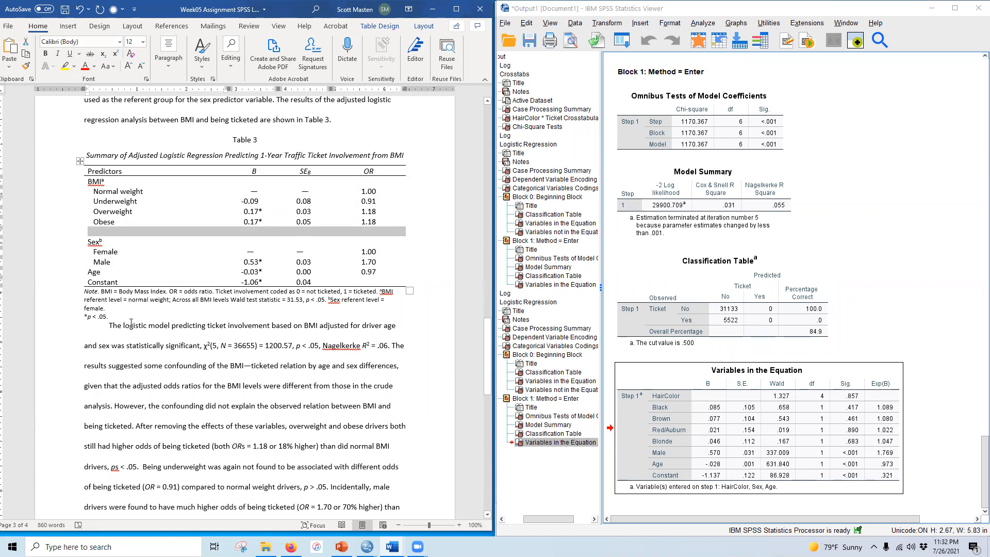
scroll(134, 322, down, 10)
scroll(147, 321, up, 15)
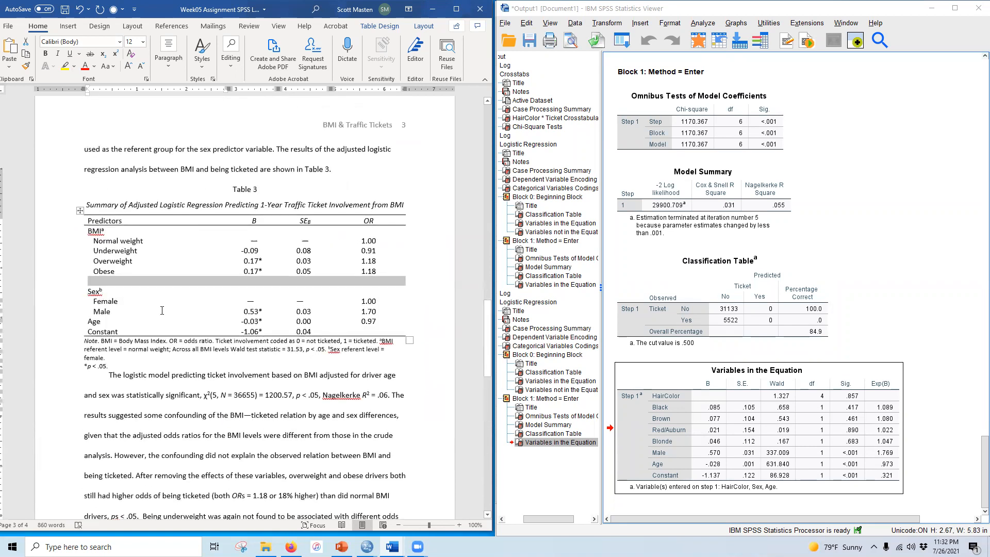